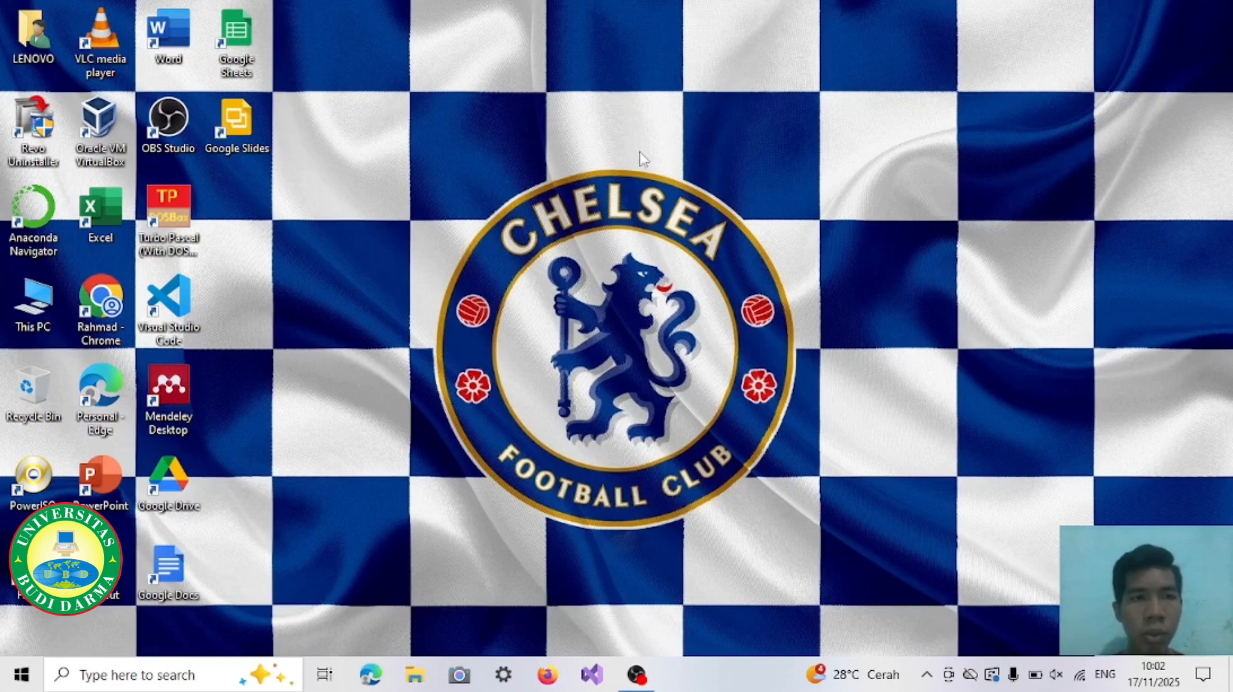
Step: Open Oracle VM VirtualBox and start creating a new virtual machine named "Windows 10"
{"action": "double_click", "coordinate": [96, 126]}
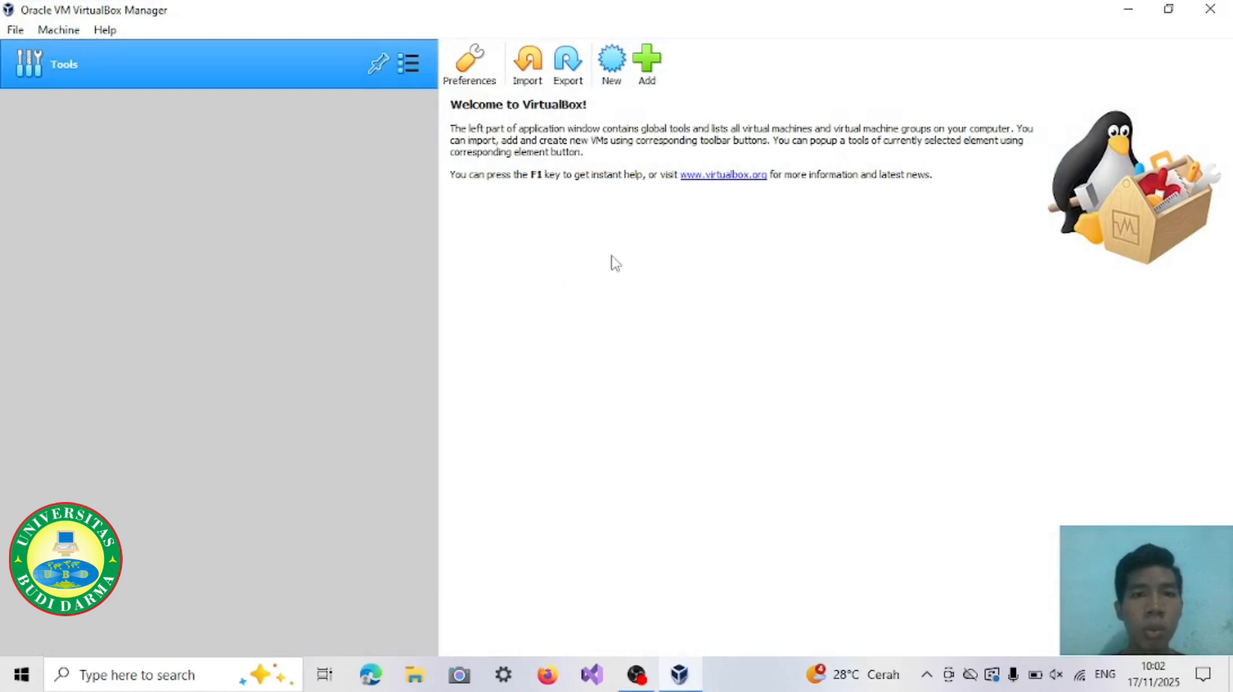
{"action": "left_click", "coordinate": [615, 59]}
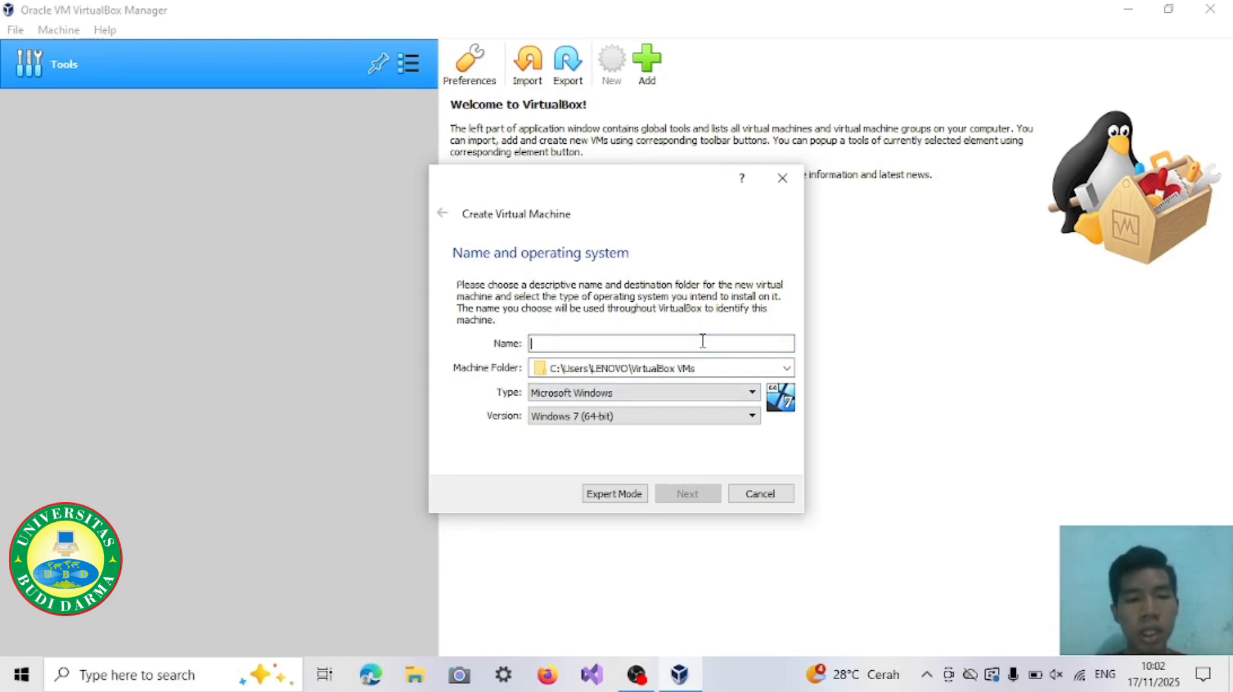
{"action": "type", "text": "Windo"}
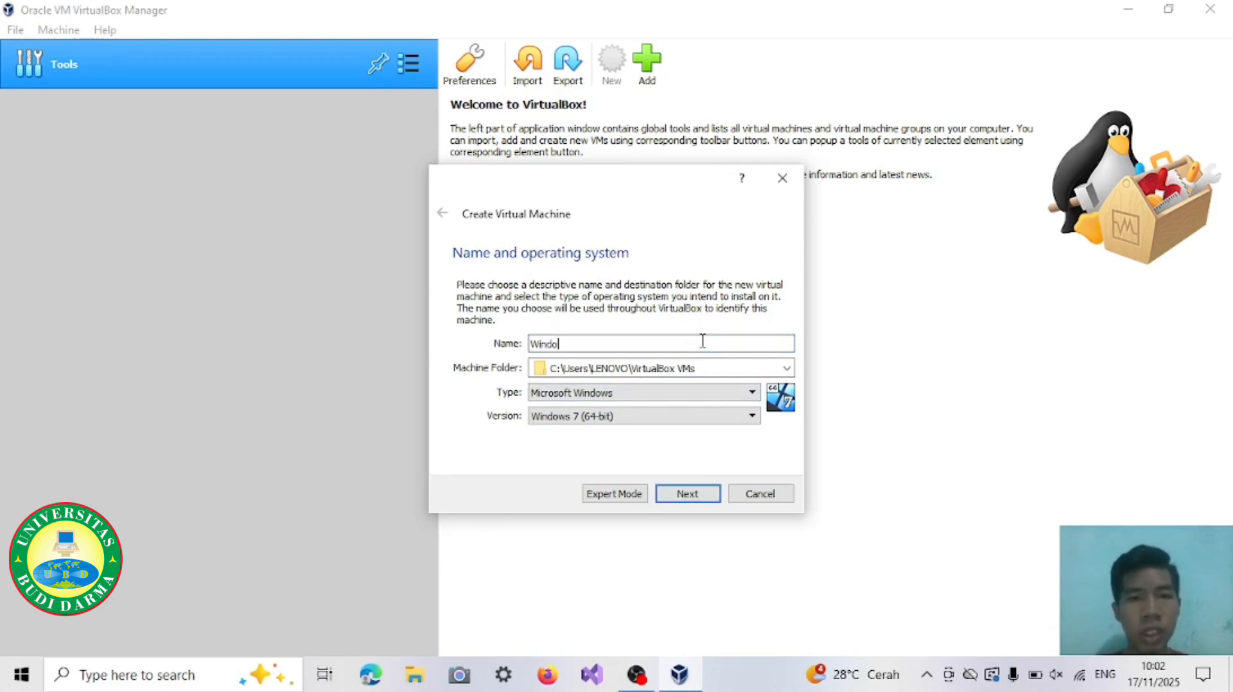
{"action": "type", "text": "ws 10"}
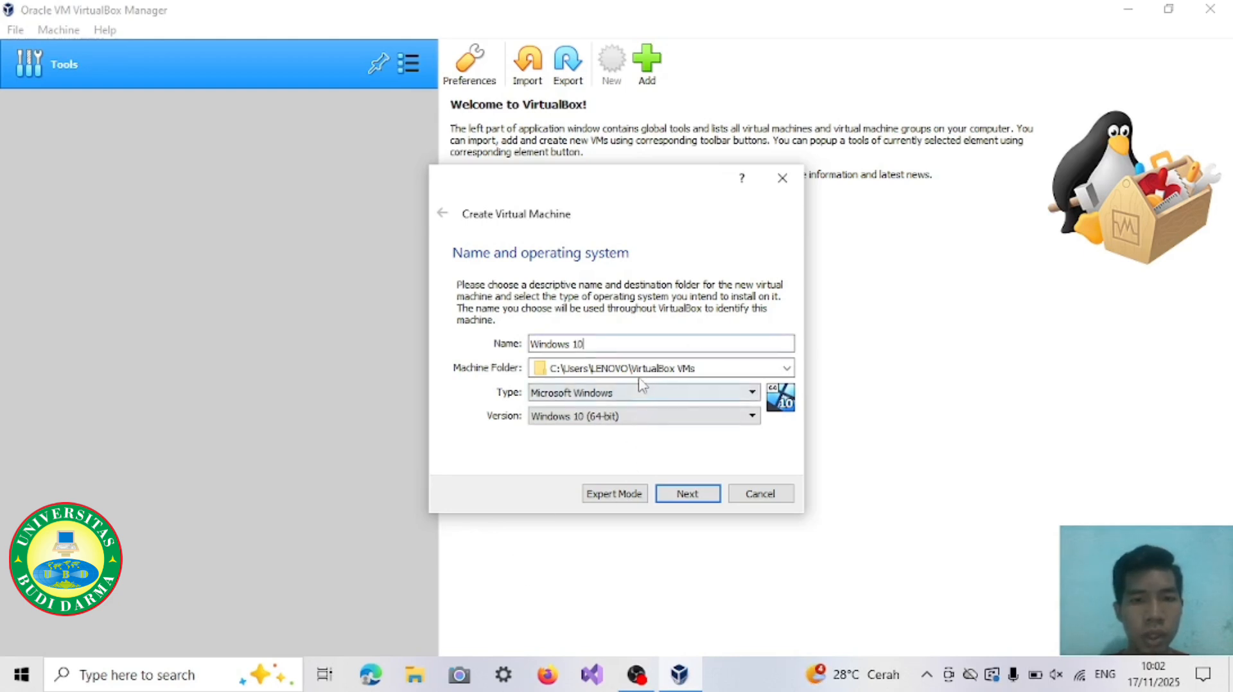
Step: Set the machine folder to the VirtualBox folder on drive D: and continue to the memory settings
{"action": "left_click", "coordinate": [786, 368]}
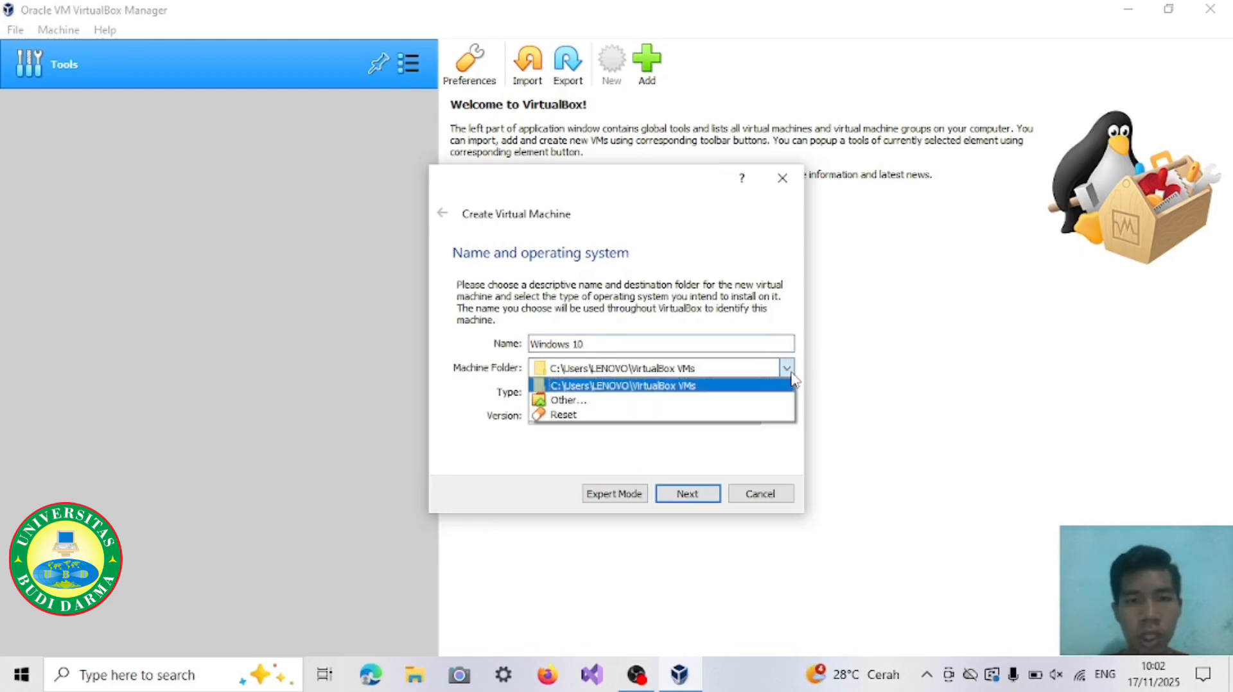
{"action": "left_click", "coordinate": [620, 400]}
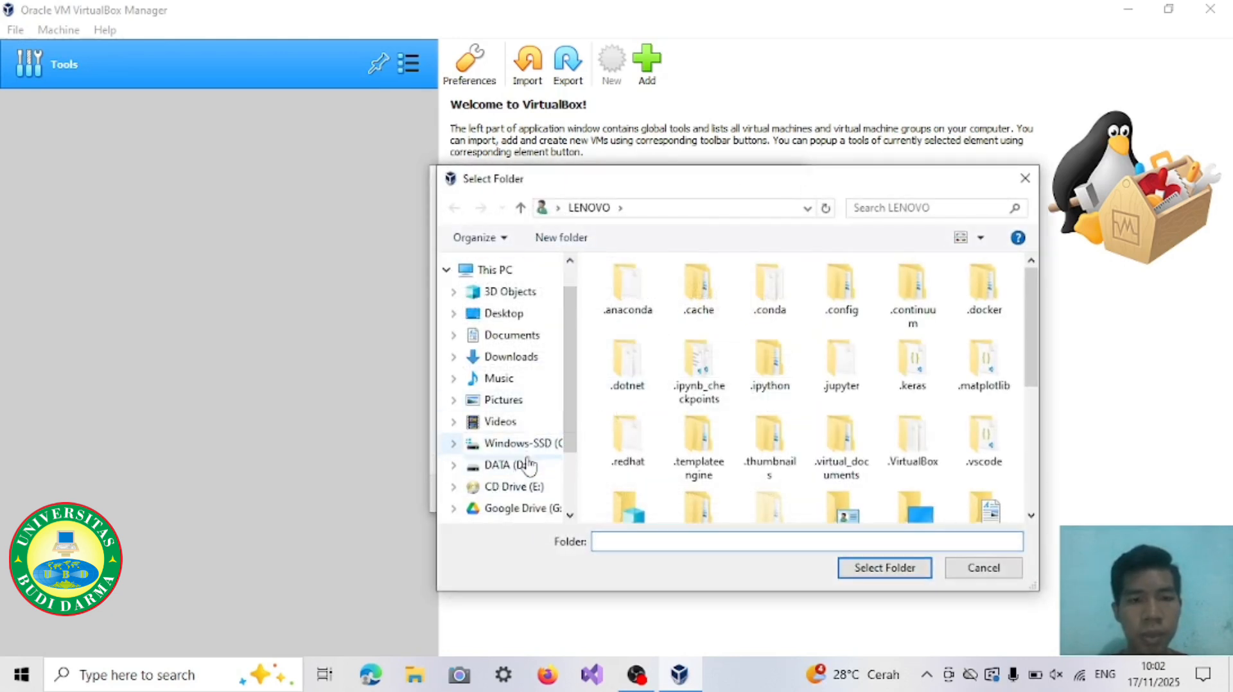
{"action": "left_click", "coordinate": [523, 465]}
{"action": "left_click", "coordinate": [716, 388]}
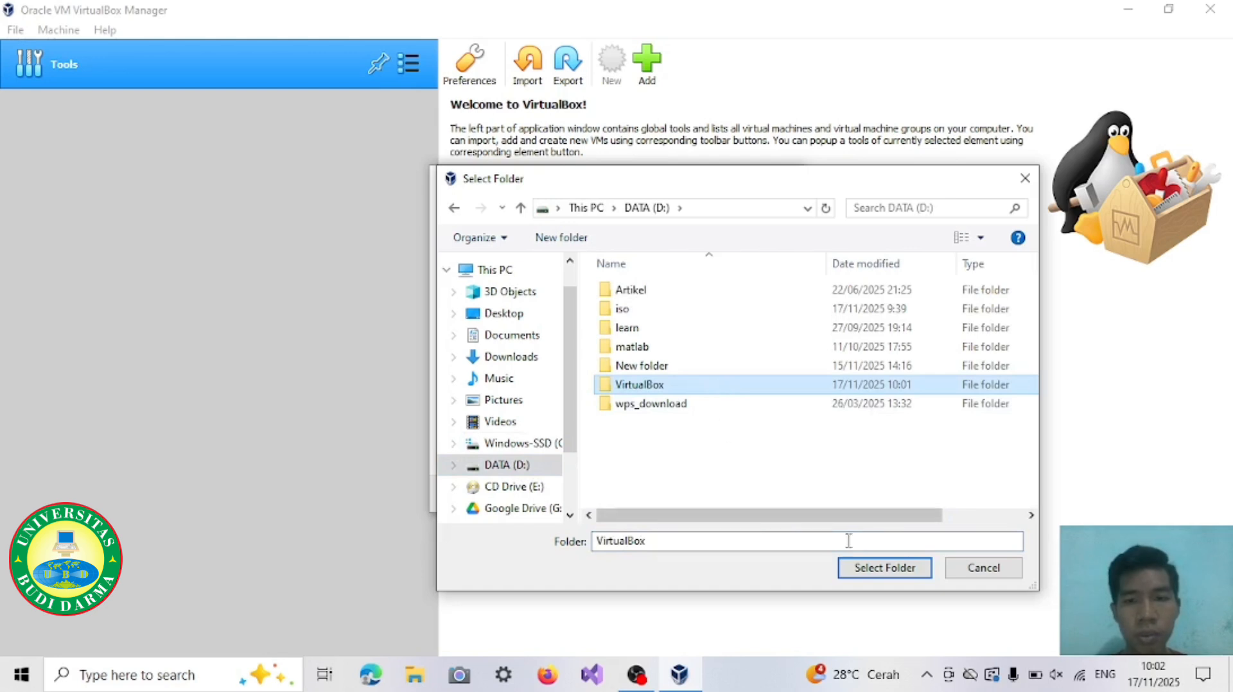
{"action": "left_click", "coordinate": [879, 567]}
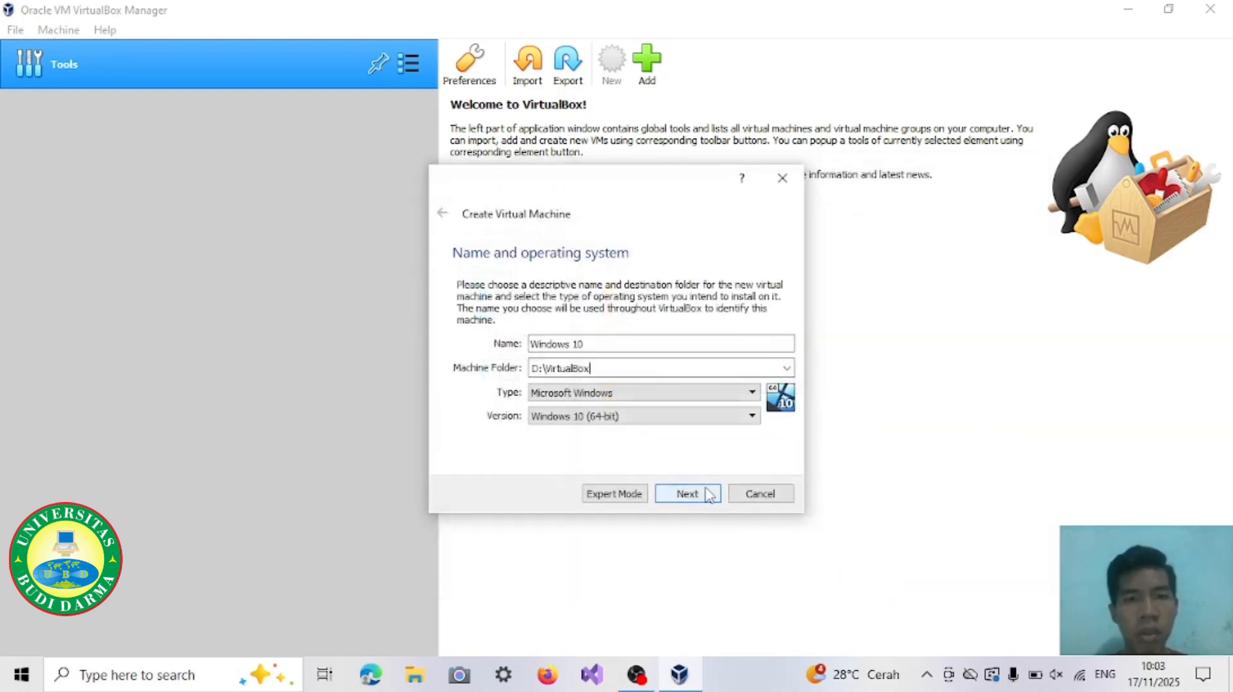
{"action": "left_click", "coordinate": [687, 494]}
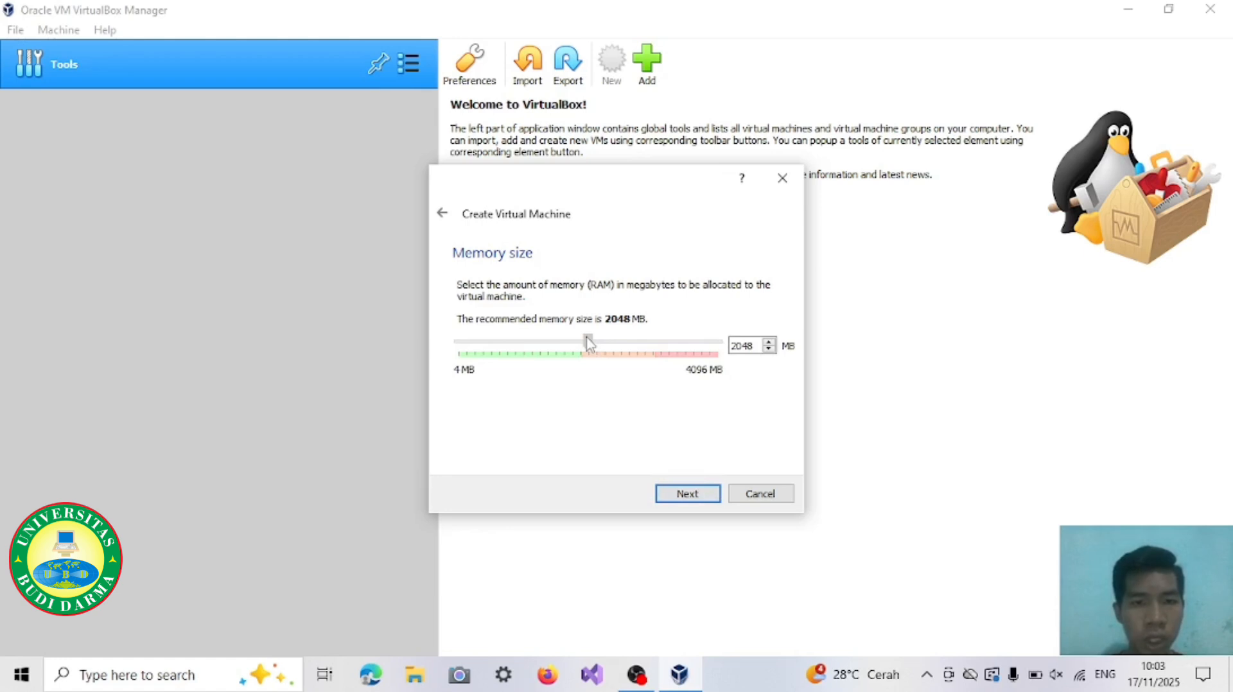
Step: Allocate 1800 MB of memory and create a dynamically allocated 50 GB VDI hard disk for the virtual machine
{"action": "mouse_move", "coordinate": [589, 343]}
{"action": "left_mouse_down"}
{"action": "mouse_move", "coordinate": [556, 350]}
{"action": "mouse_move", "coordinate": [573, 360]}
{"action": "left_mouse_up"}
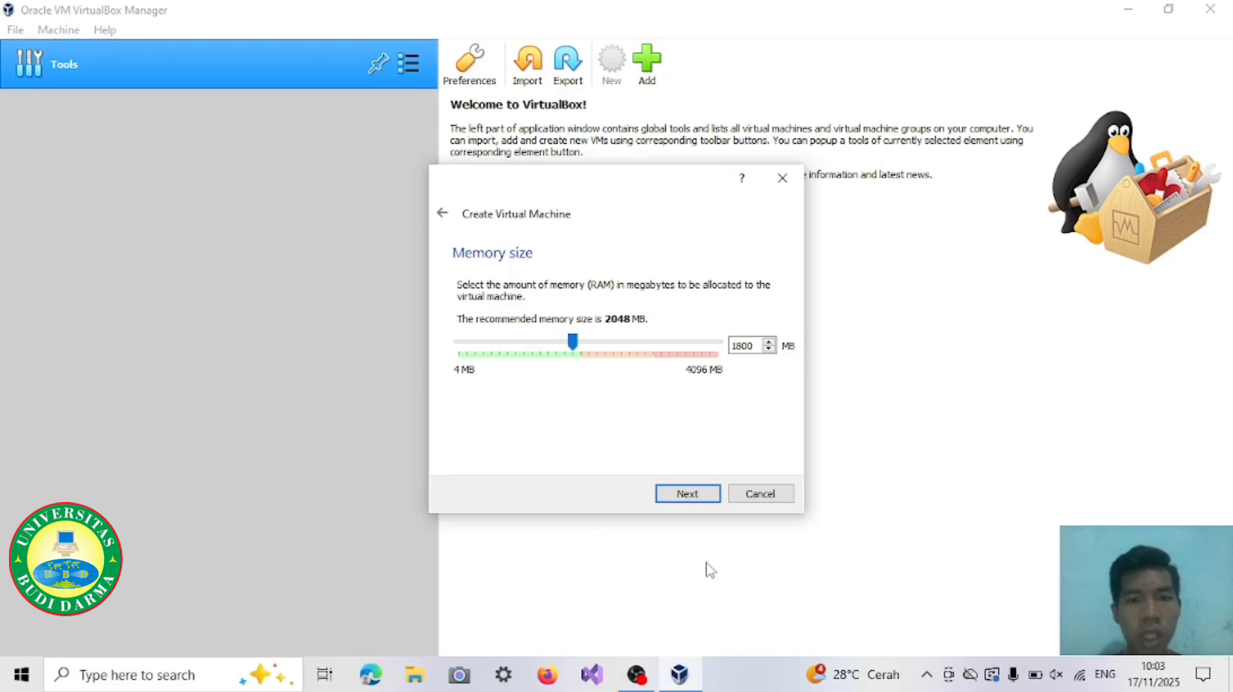
{"action": "left_click", "coordinate": [703, 497]}
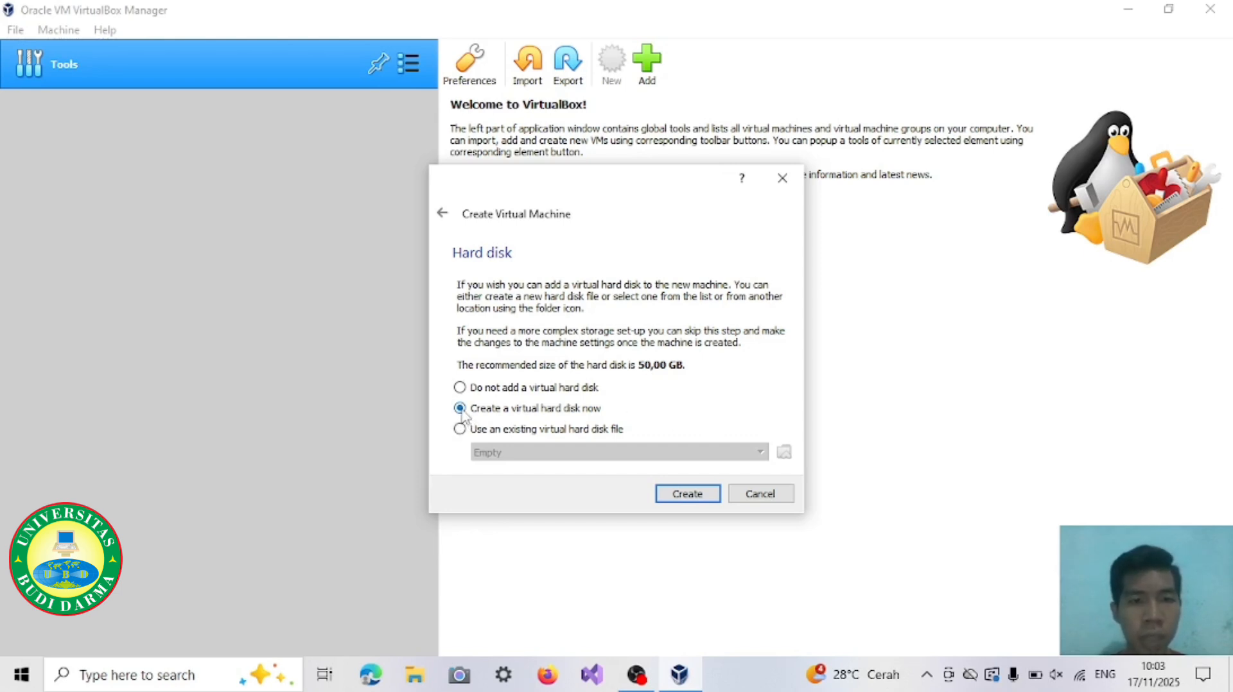
{"action": "left_click", "coordinate": [691, 495]}
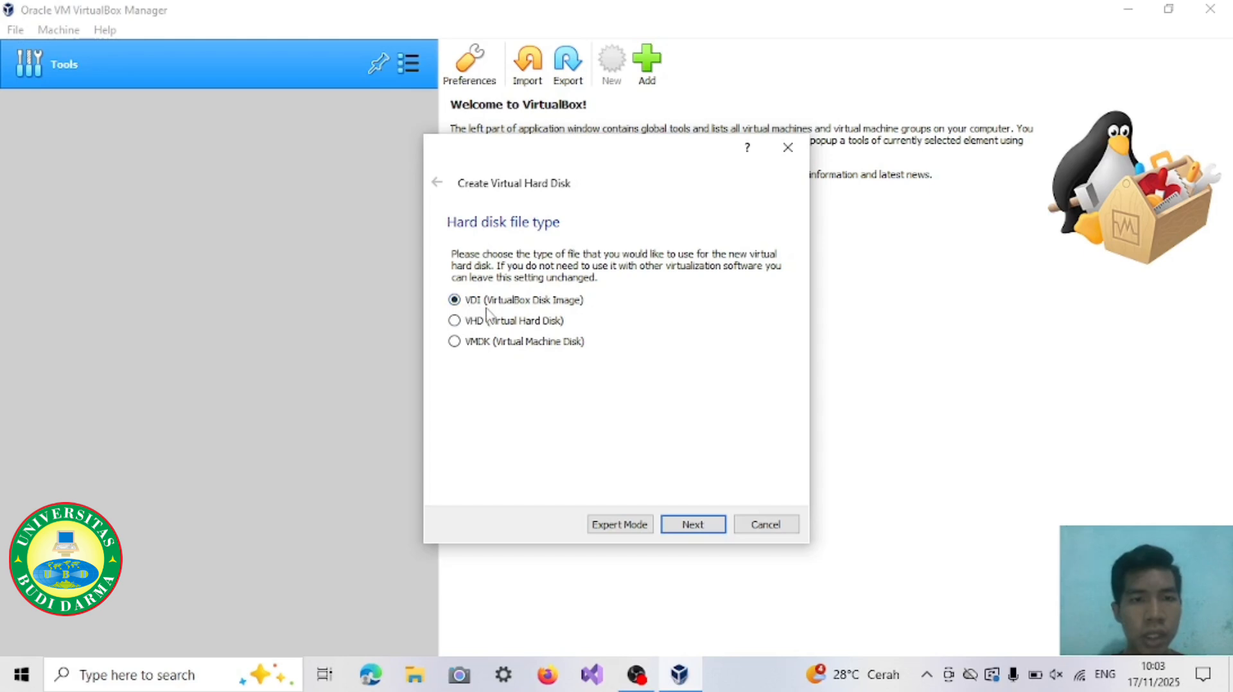
{"action": "left_click", "coordinate": [692, 525]}
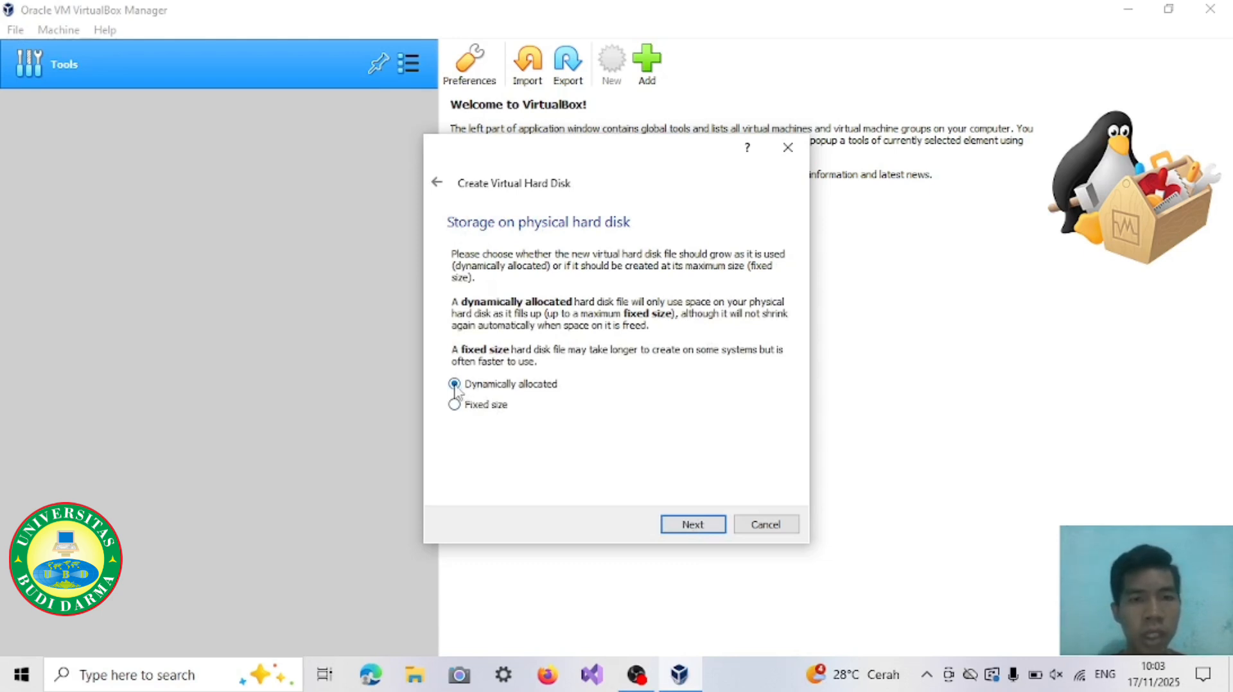
{"action": "left_click", "coordinate": [706, 532]}
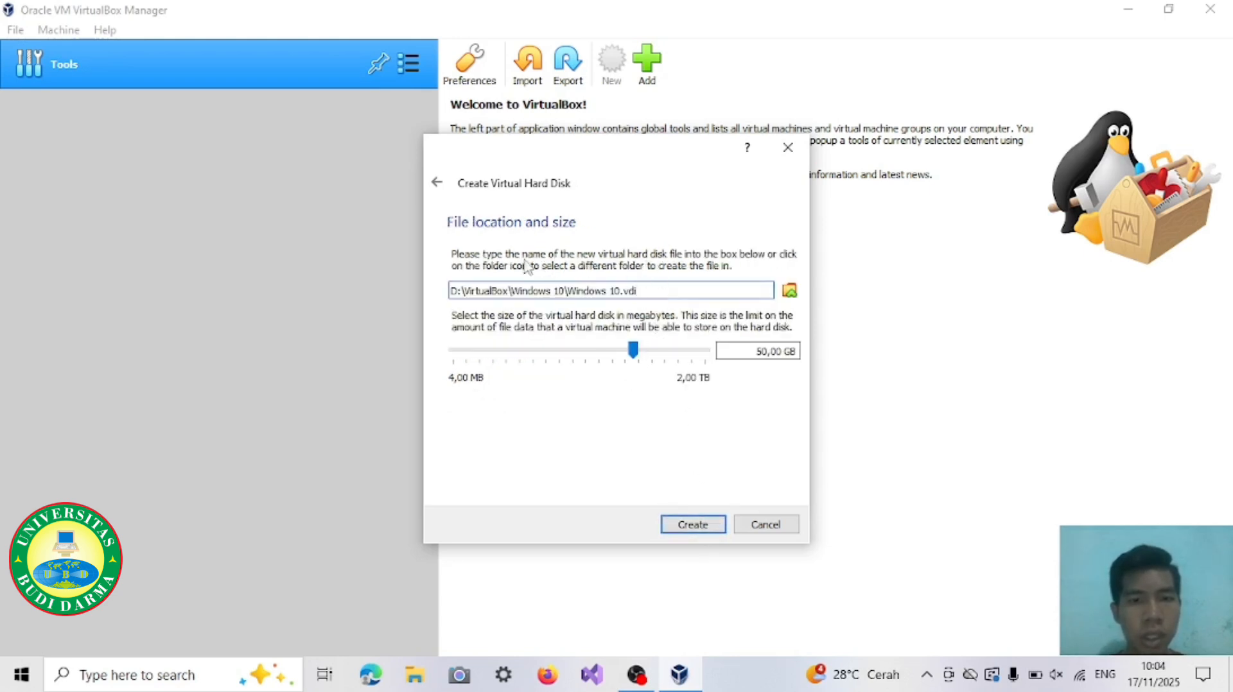
{"action": "left_click", "coordinate": [697, 525]}
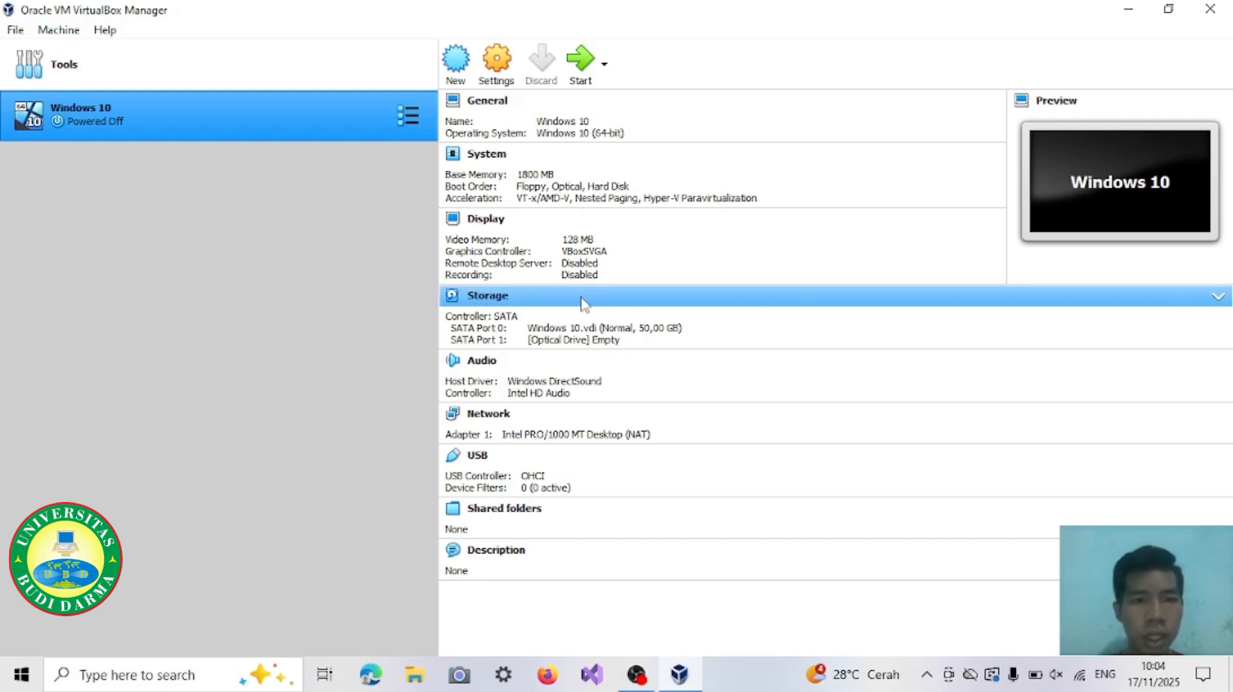
Step: Insert the Win10_22H2_English_x64v1 image from D:\iso into the machine's empty optical drive and save the storage settings
{"action": "left_click", "coordinate": [502, 302]}
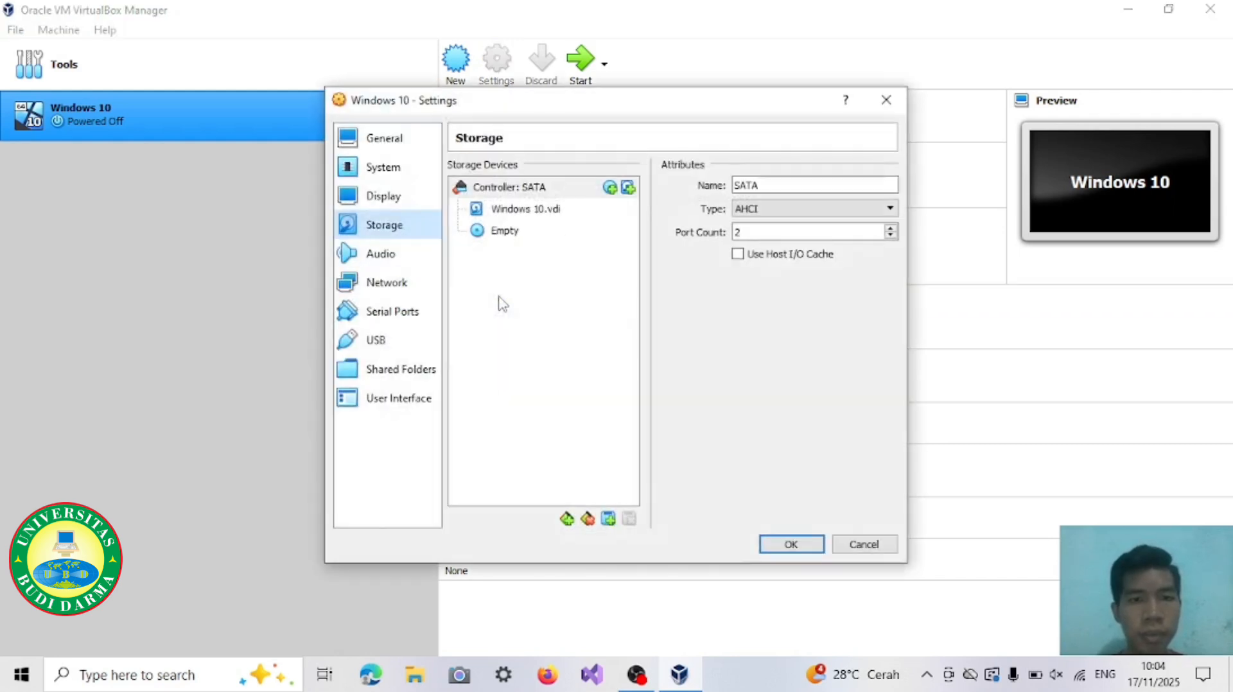
{"action": "left_click", "coordinate": [482, 232]}
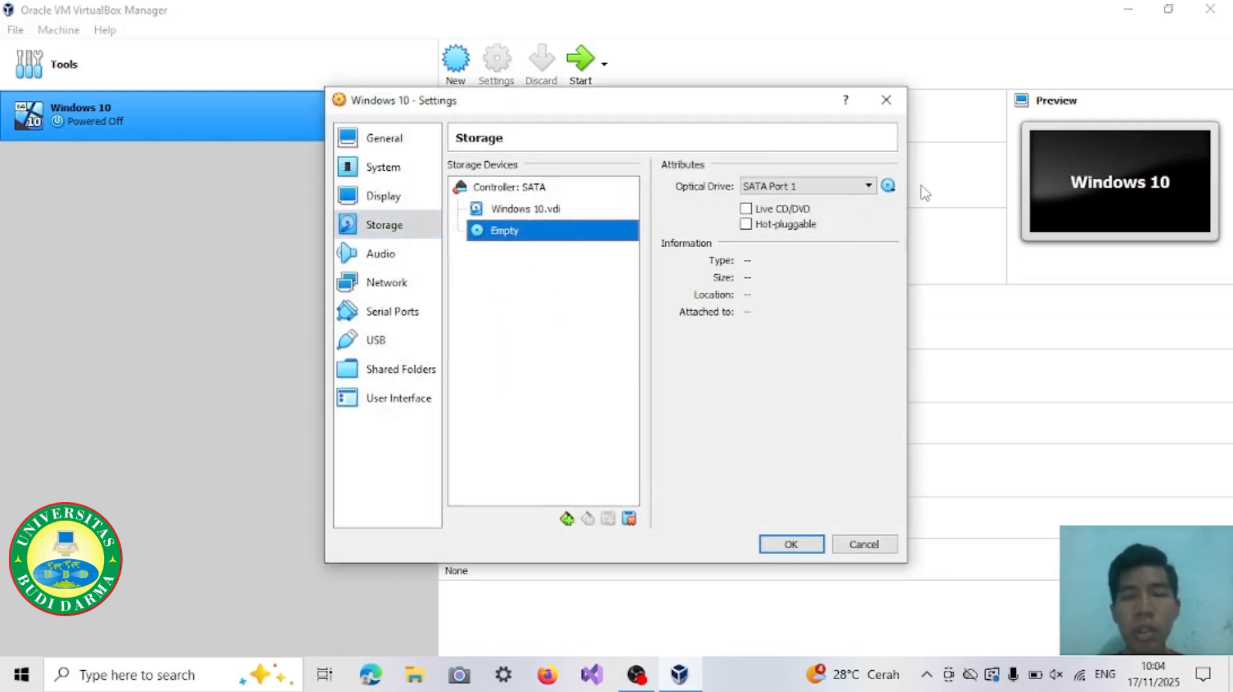
{"action": "left_click", "coordinate": [888, 187]}
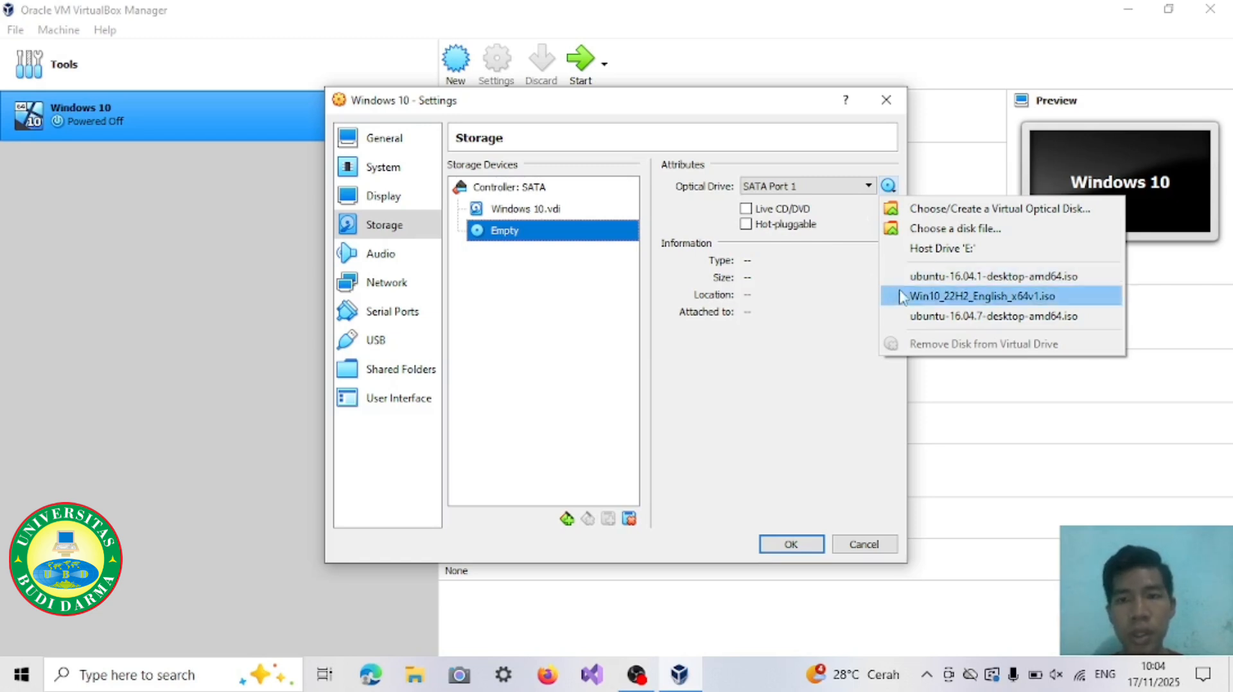
{"action": "left_click", "coordinate": [1004, 232]}
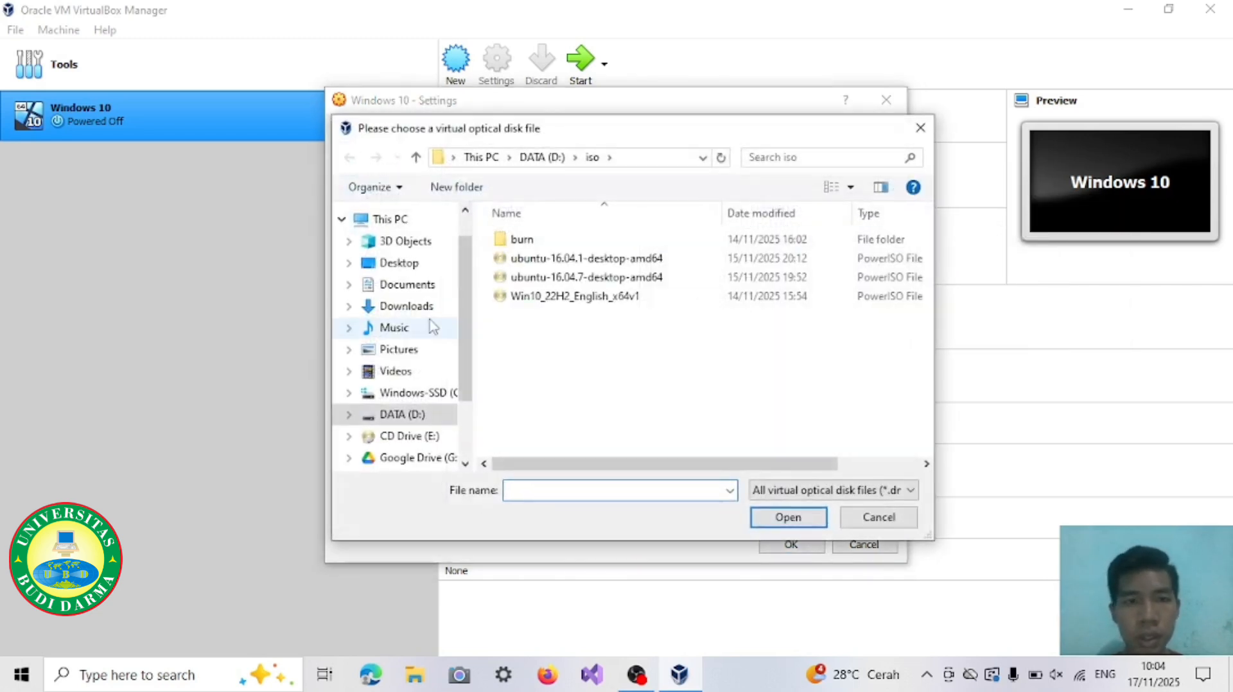
{"action": "left_click", "coordinate": [686, 297]}
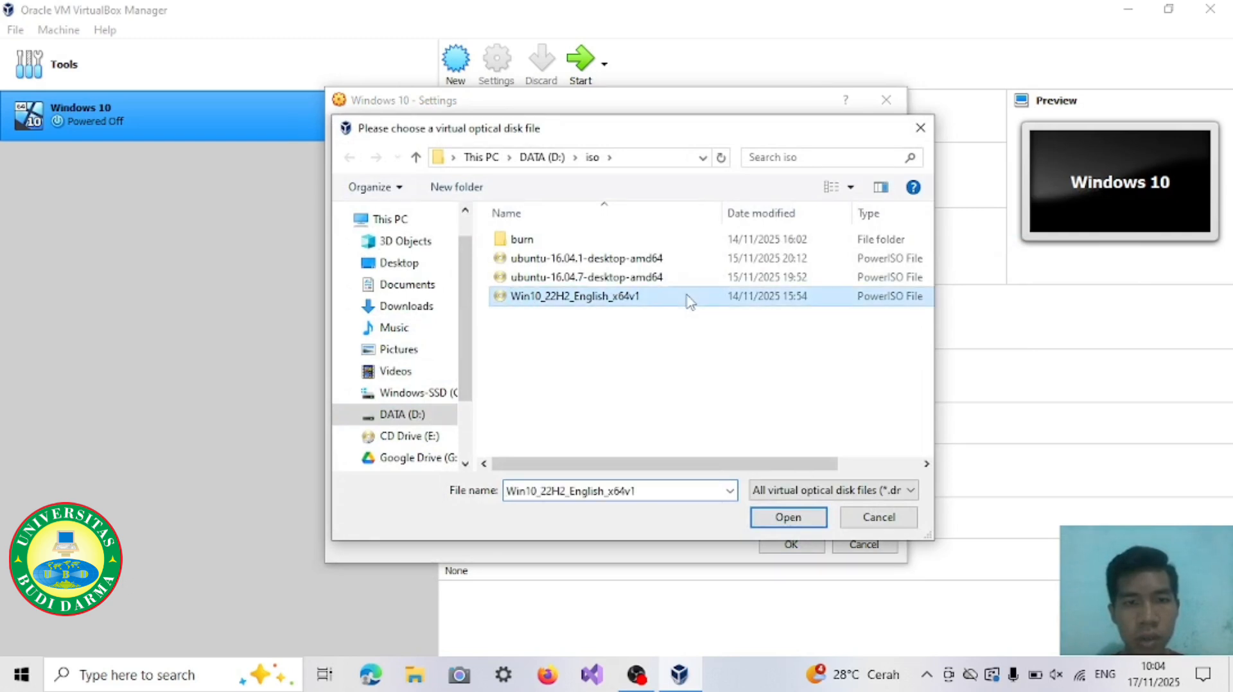
{"action": "left_click", "coordinate": [799, 520]}
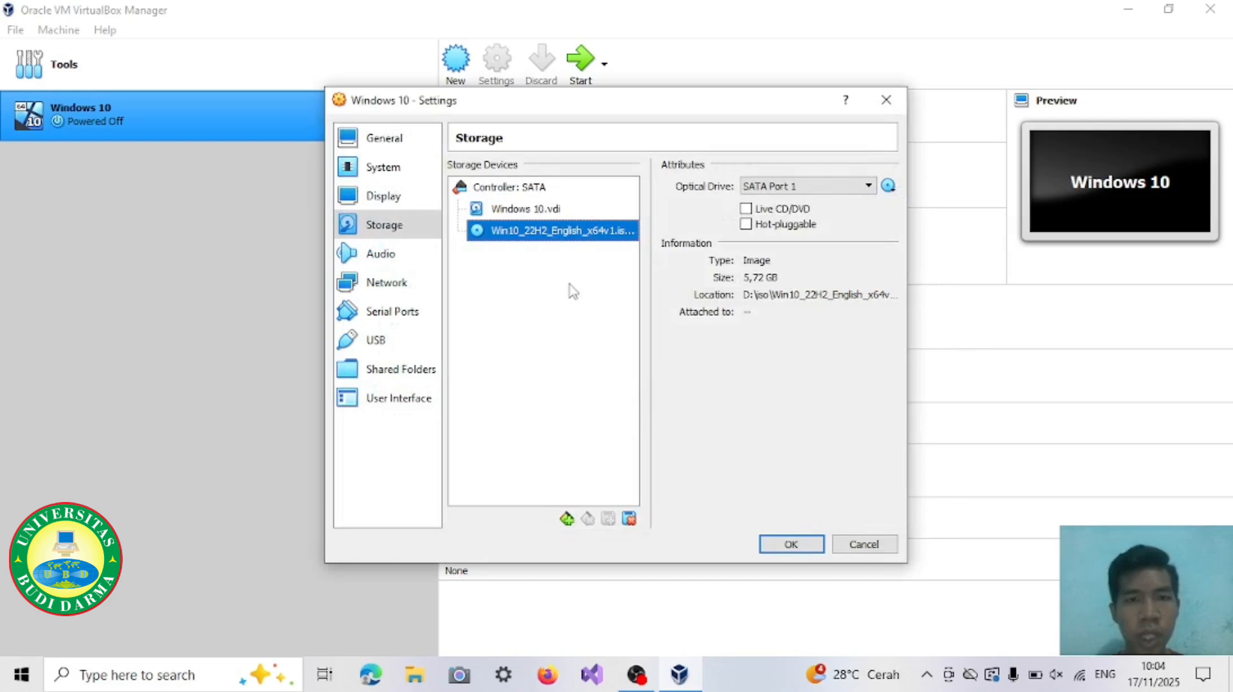
{"action": "left_click", "coordinate": [791, 545]}
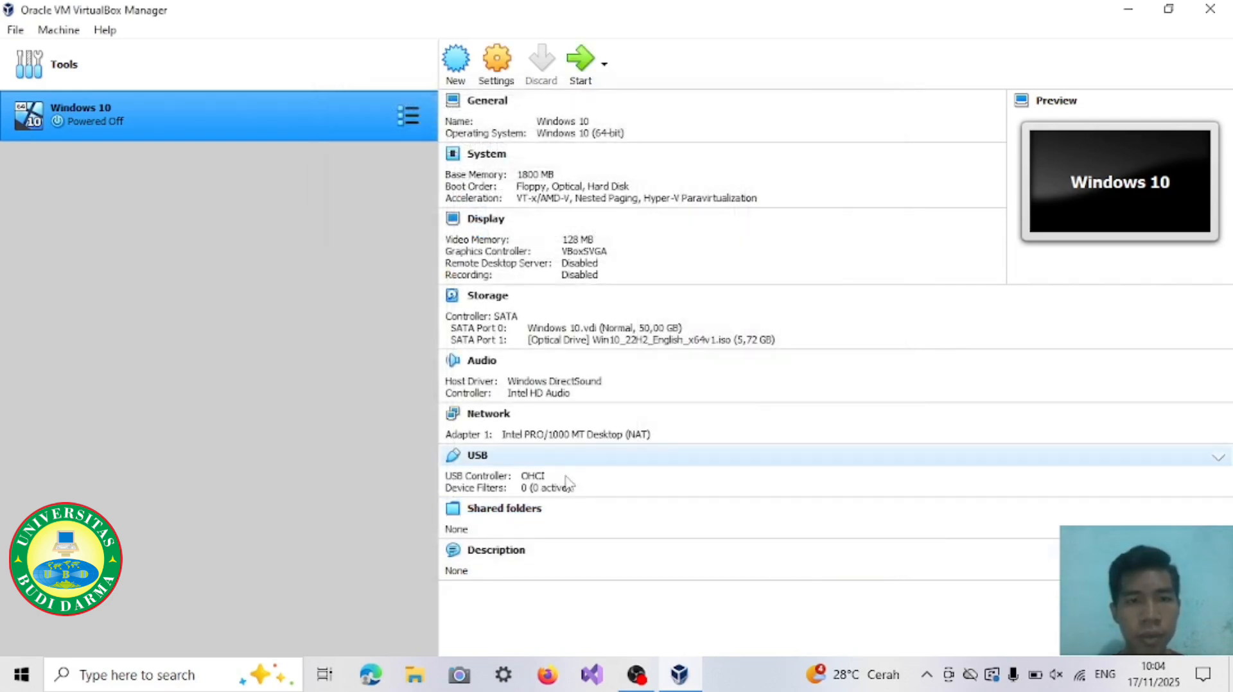
Step: Start the Windows 10 virtual machine, maximize its window and dismiss the keyboard capture and mouse integration notices
{"action": "left_click", "coordinate": [580, 72]}
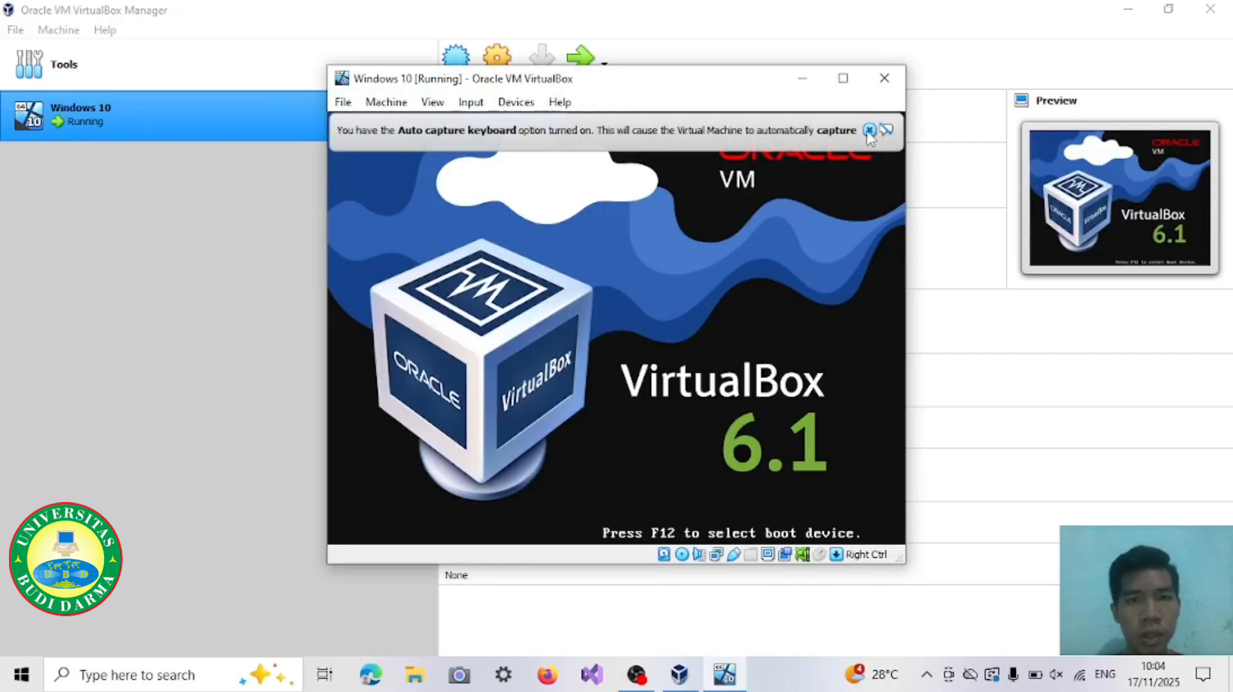
{"action": "left_click", "coordinate": [868, 130]}
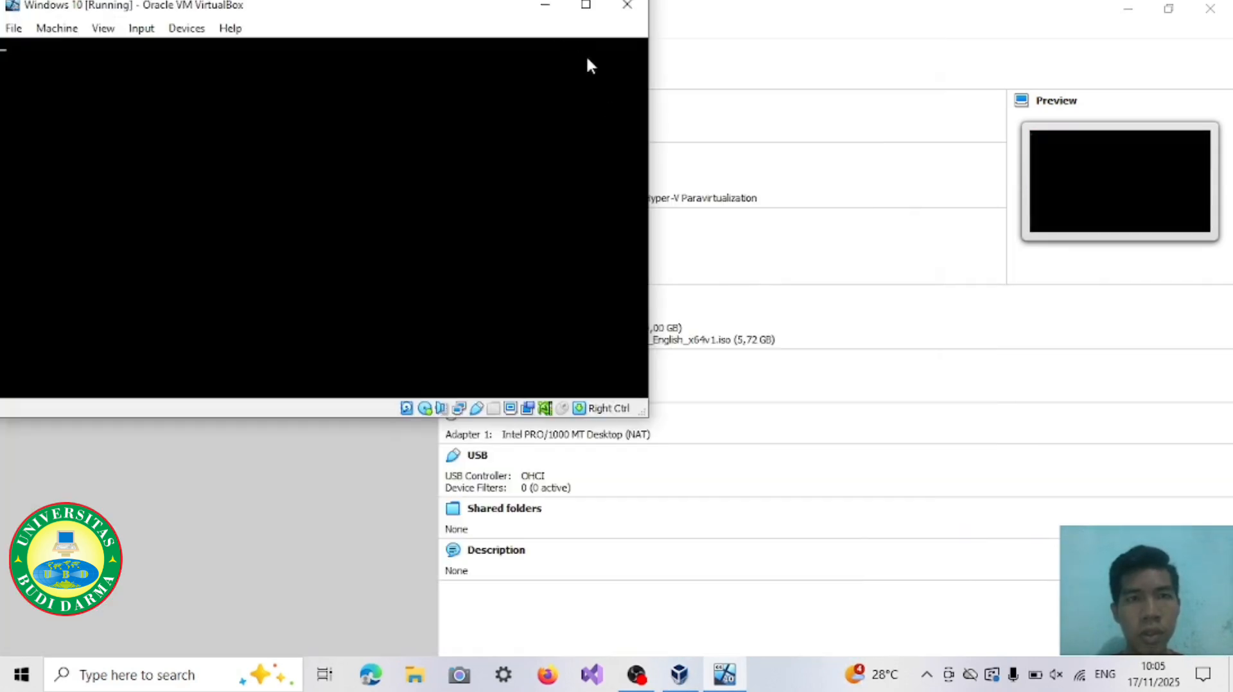
{"action": "left_click", "coordinate": [585, 5]}
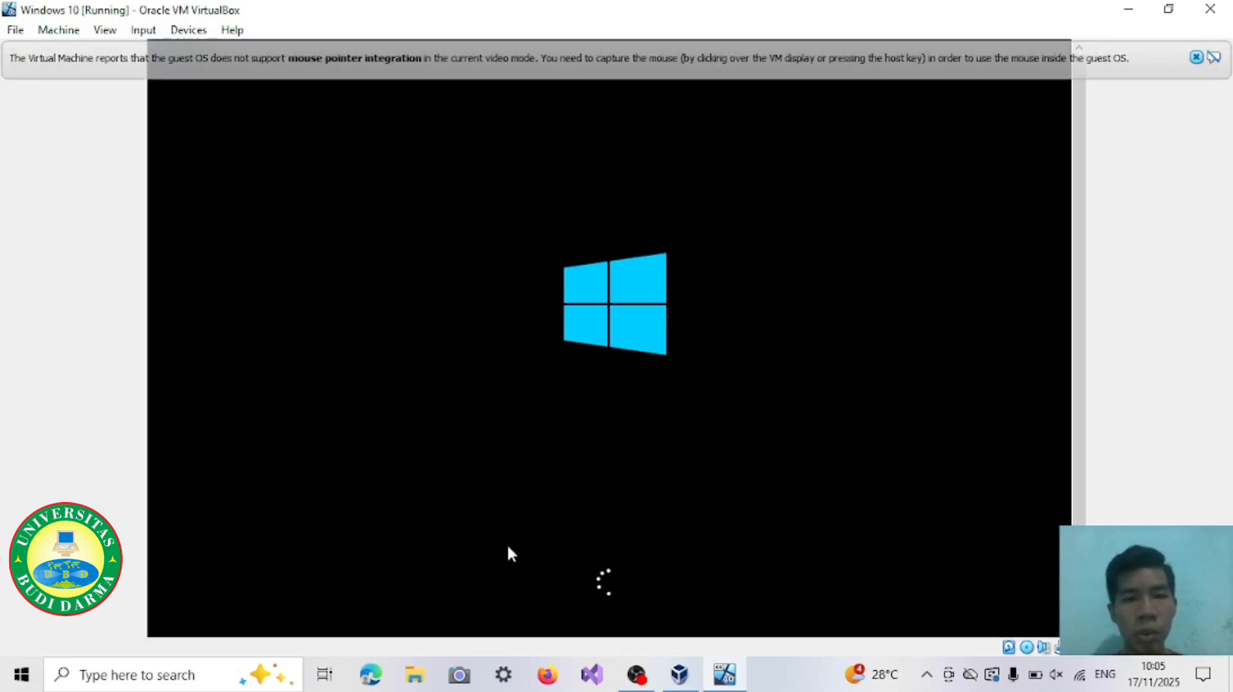
{"action": "left_click", "coordinate": [1196, 57]}
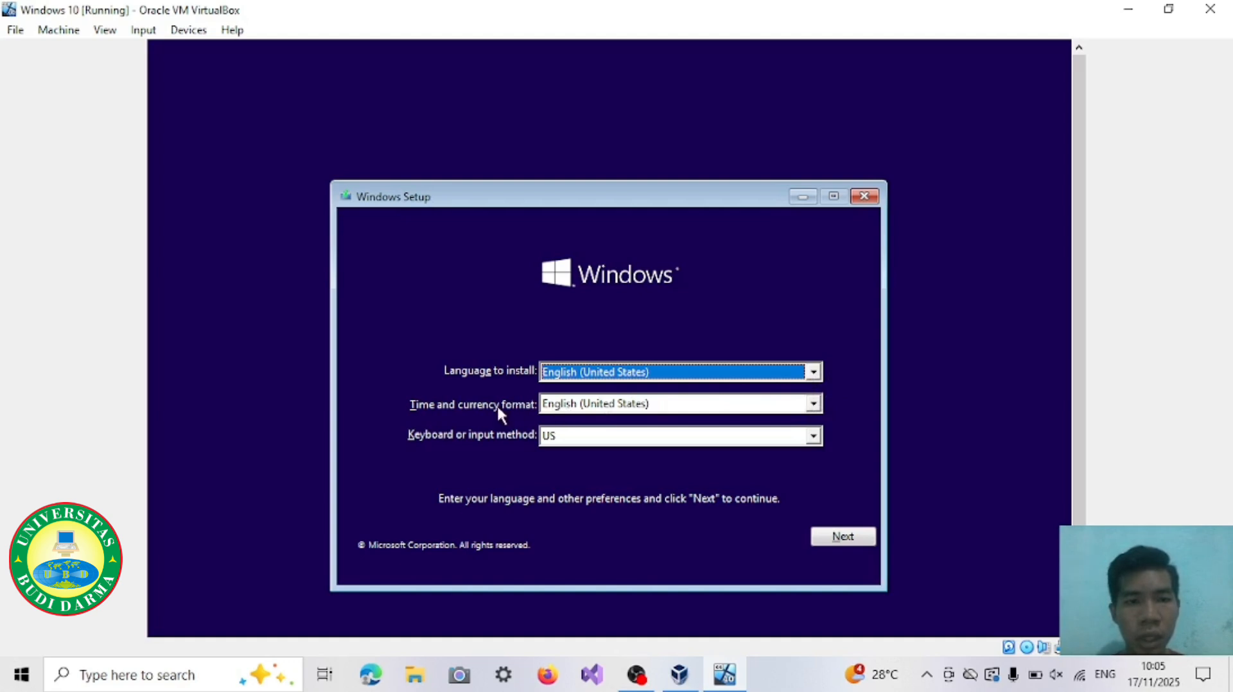
Step: Set the Windows Setup time and currency format to Indonesian (Indonesia) and accept the language preferences
{"action": "left_click", "coordinate": [813, 404]}
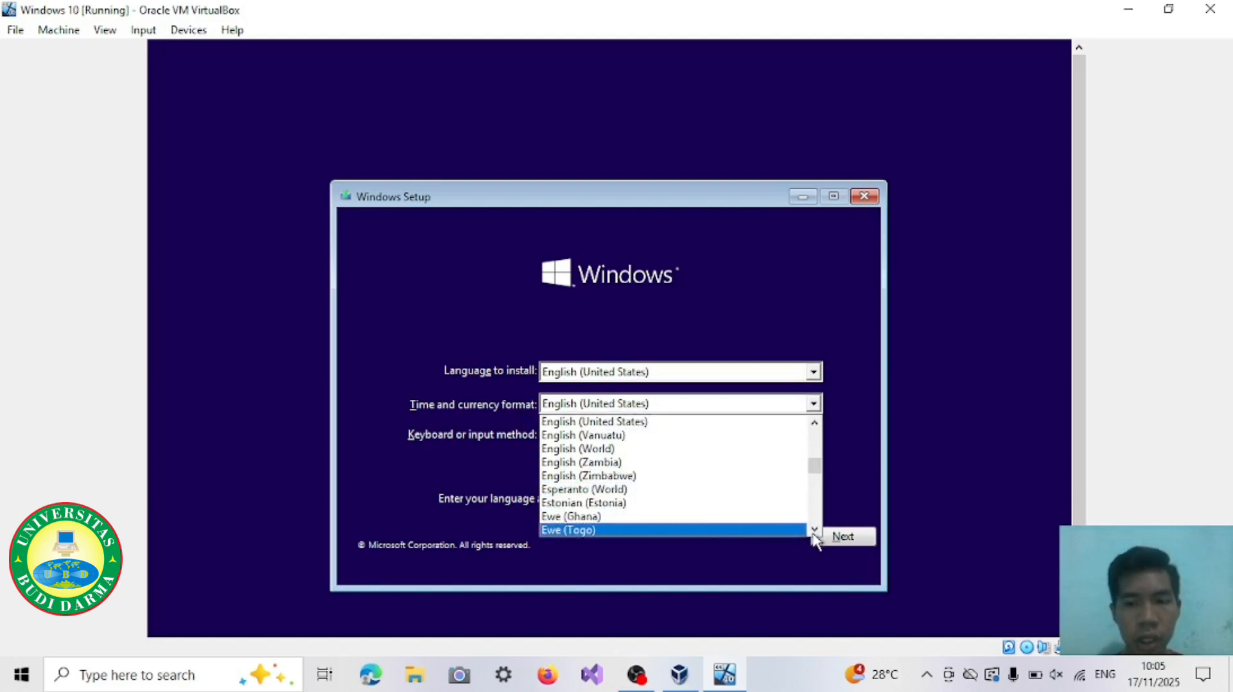
{"action": "key", "text": "Down"}
{"action": "key", "text": "Down"}
{"action": "key", "text": "Down"}
{"action": "key", "text": "Down"}
{"action": "key", "text": "Down"}
{"action": "key", "text": "Down"}
{"action": "key", "text": "Down"}
{"action": "key", "text": "Down"}
{"action": "key", "text": "Down"}
{"action": "key", "text": "Down"}
{"action": "key", "text": "Down"}
{"action": "key", "text": "Down"}
{"action": "key", "text": "Down"}
{"action": "key", "text": "Down"}
{"action": "key", "text": "Down"}
{"action": "key", "text": "Down"}
{"action": "key", "text": "Down"}
{"action": "key", "text": "Down"}
{"action": "key", "text": "Down"}
{"action": "key", "text": "Down"}
{"action": "key", "text": "Down"}
{"action": "key", "text": "Down"}
{"action": "key", "text": "Down"}
{"action": "key", "text": "Down"}
{"action": "key", "text": "Down"}
{"action": "key", "text": "Down"}
{"action": "key", "text": "Down"}
{"action": "key", "text": "Down"}
{"action": "key", "text": "Down"}
{"action": "key", "text": "Down"}
{"action": "key", "text": "Down"}
{"action": "key", "text": "Down"}
{"action": "key", "text": "Down"}
{"action": "key", "text": "Down"}
{"action": "key", "text": "Down"}
{"action": "key", "text": "Down"}
{"action": "key", "text": "Down"}
{"action": "key", "text": "Down"}
{"action": "key", "text": "Down"}
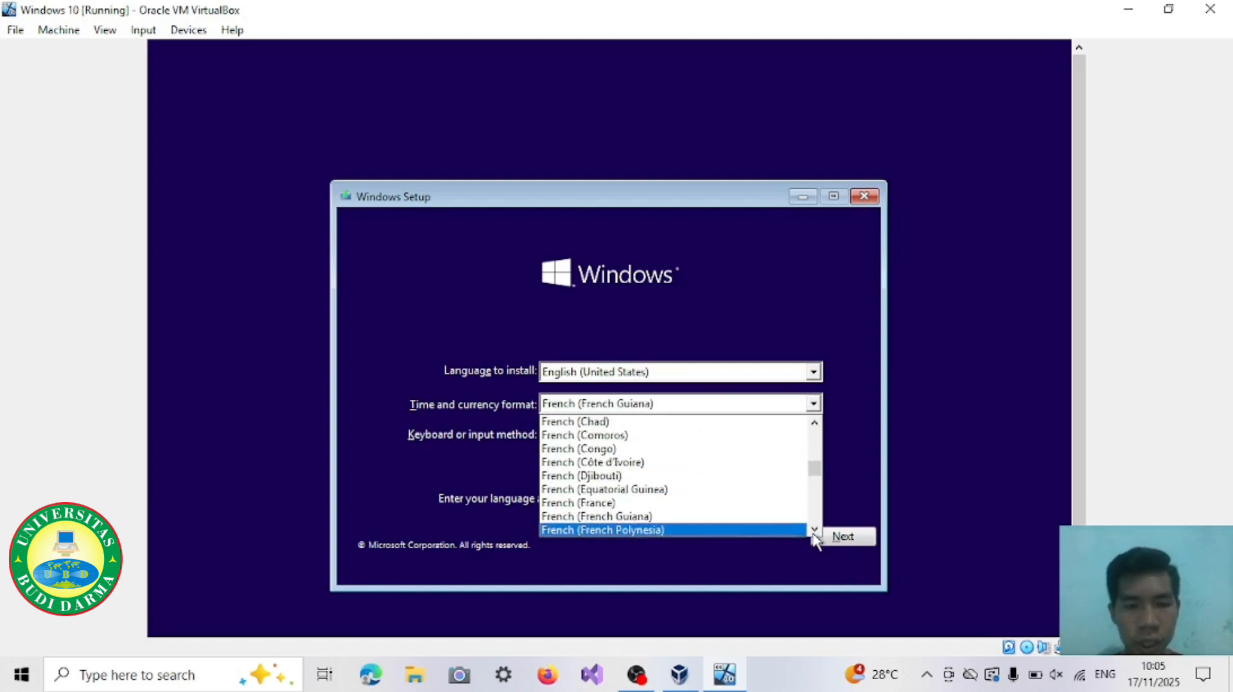
{"action": "key", "text": "Down"}
{"action": "key", "text": "Down"}
{"action": "key", "text": "Down"}
{"action": "key", "text": "Down"}
{"action": "key", "text": "Down"}
{"action": "key", "text": "Down"}
{"action": "key", "text": "Down"}
{"action": "key", "text": "Down"}
{"action": "key", "text": "Down"}
{"action": "key", "text": "Down"}
{"action": "key", "text": "Down"}
{"action": "key", "text": "Down"}
{"action": "key", "text": "Down"}
{"action": "key", "text": "Down"}
{"action": "key", "text": "Down"}
{"action": "key", "text": "Down"}
{"action": "key", "text": "Down"}
{"action": "key", "text": "Down"}
{"action": "key", "text": "Down"}
{"action": "key", "text": "Down"}
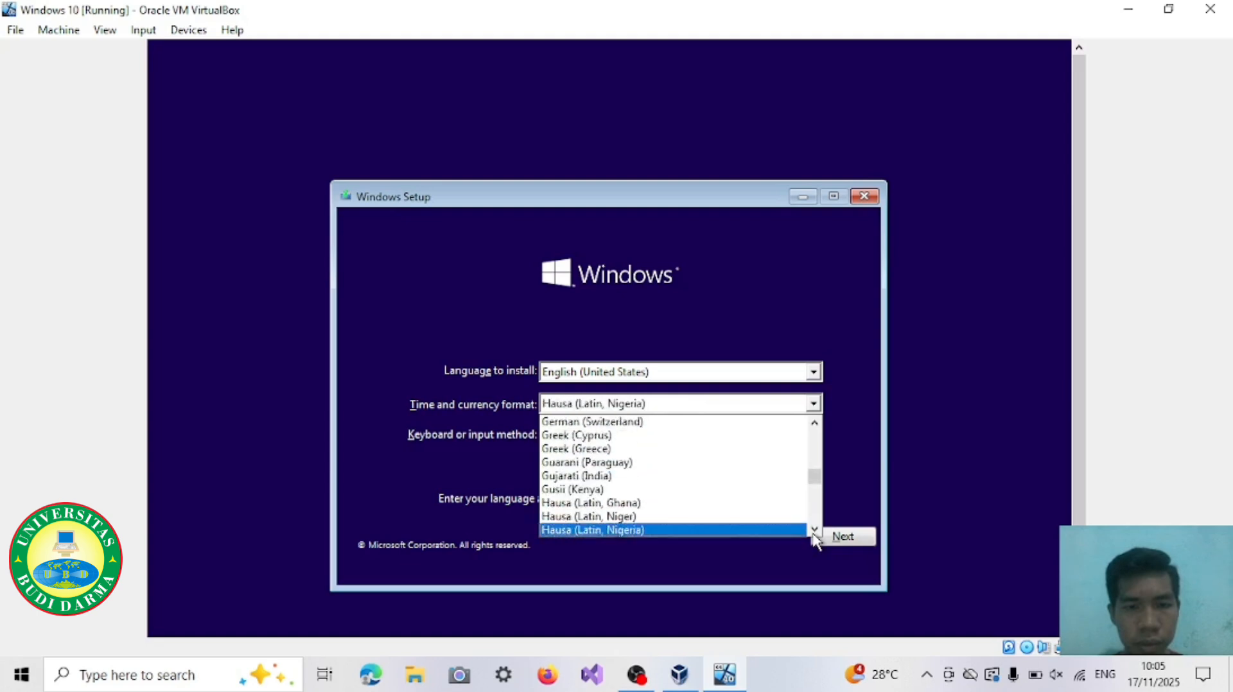
{"action": "key", "text": "Up"}
{"action": "key", "text": "Up"}
{"action": "key", "text": "Up"}
{"action": "key", "text": "Up"}
{"action": "key", "text": "Up"}
{"action": "key", "text": "Up"}
{"action": "key", "text": "Up"}
{"action": "key", "text": "Up"}
{"action": "key", "text": "Up"}
{"action": "key", "text": "Up"}
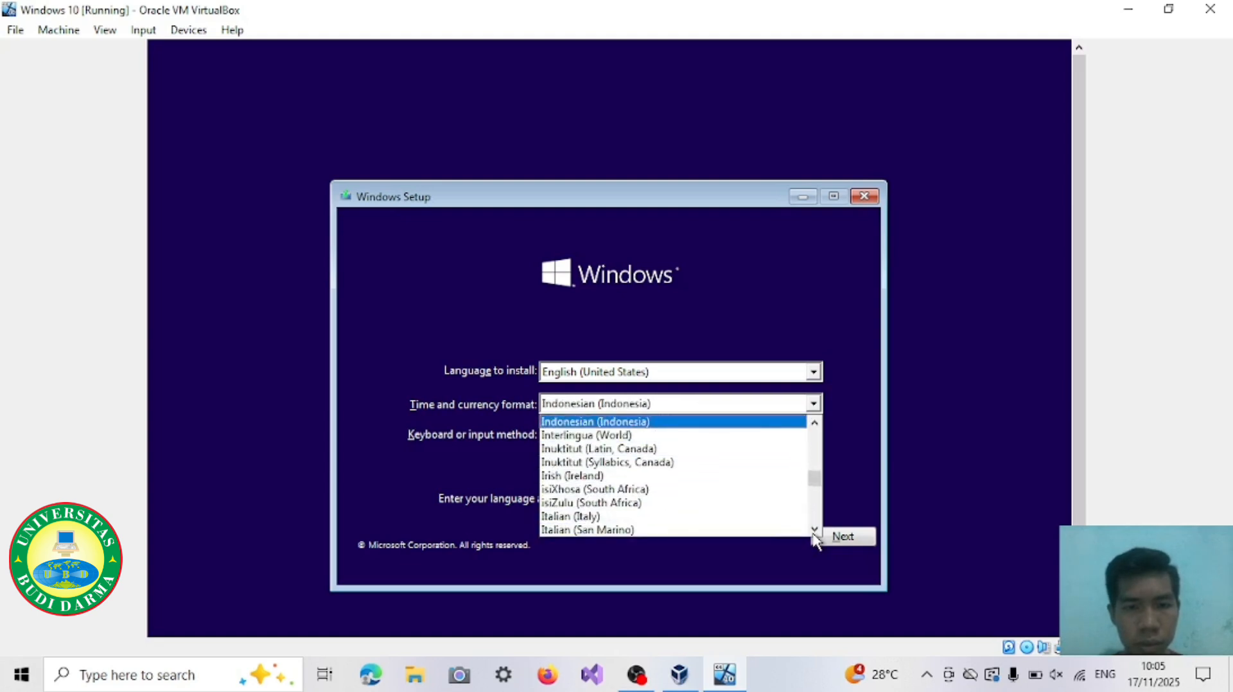
{"action": "key", "text": "Down"}
{"action": "key", "text": "Return"}
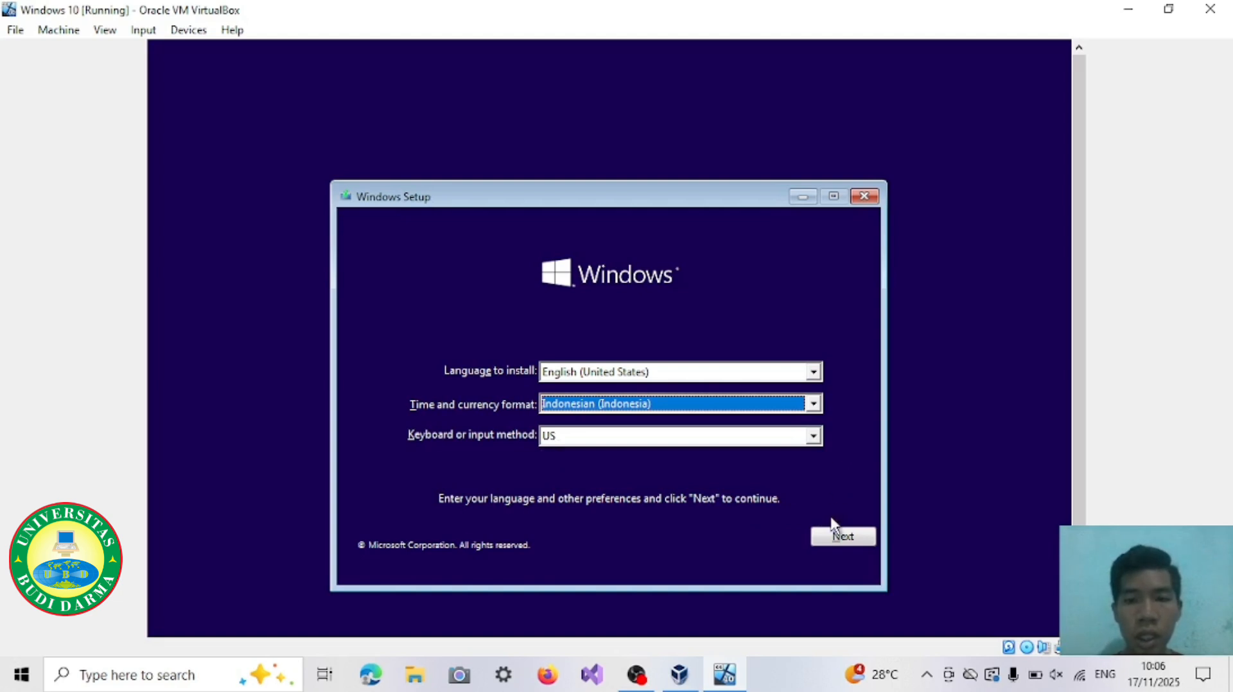
{"action": "left_click", "coordinate": [835, 534]}
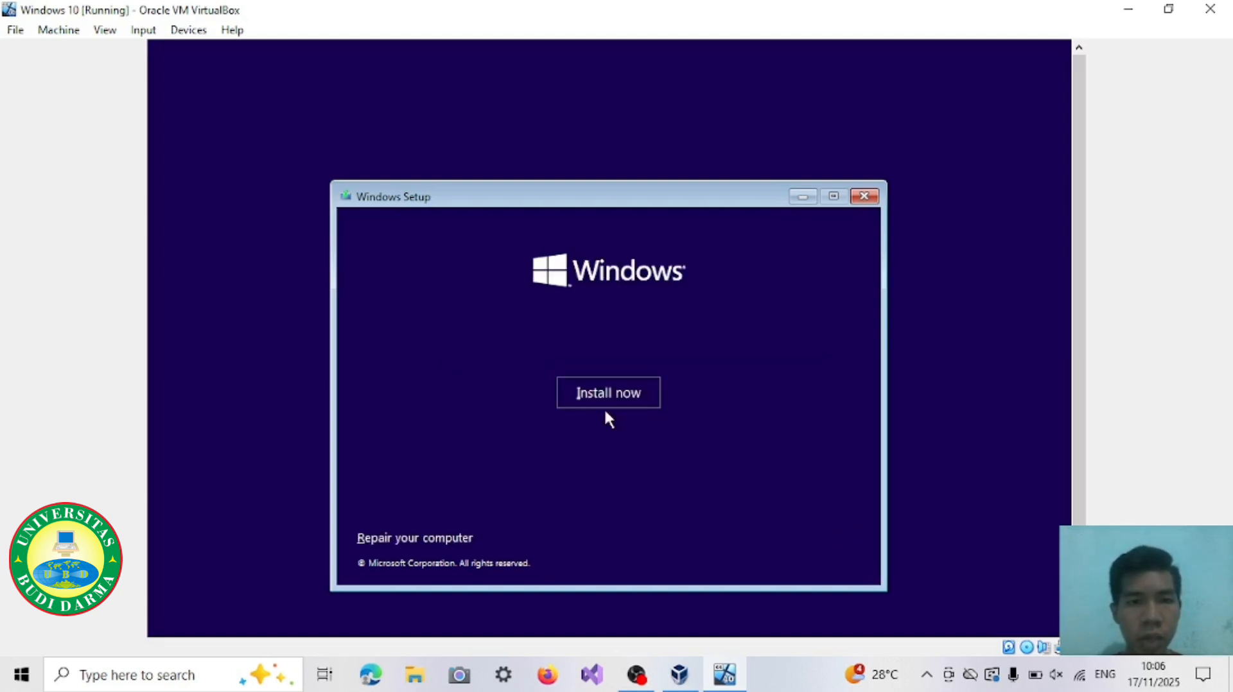
Step: Begin the Windows installation without a product key and choose the Windows 10 Home x64 edition
{"action": "left_click", "coordinate": [607, 397]}
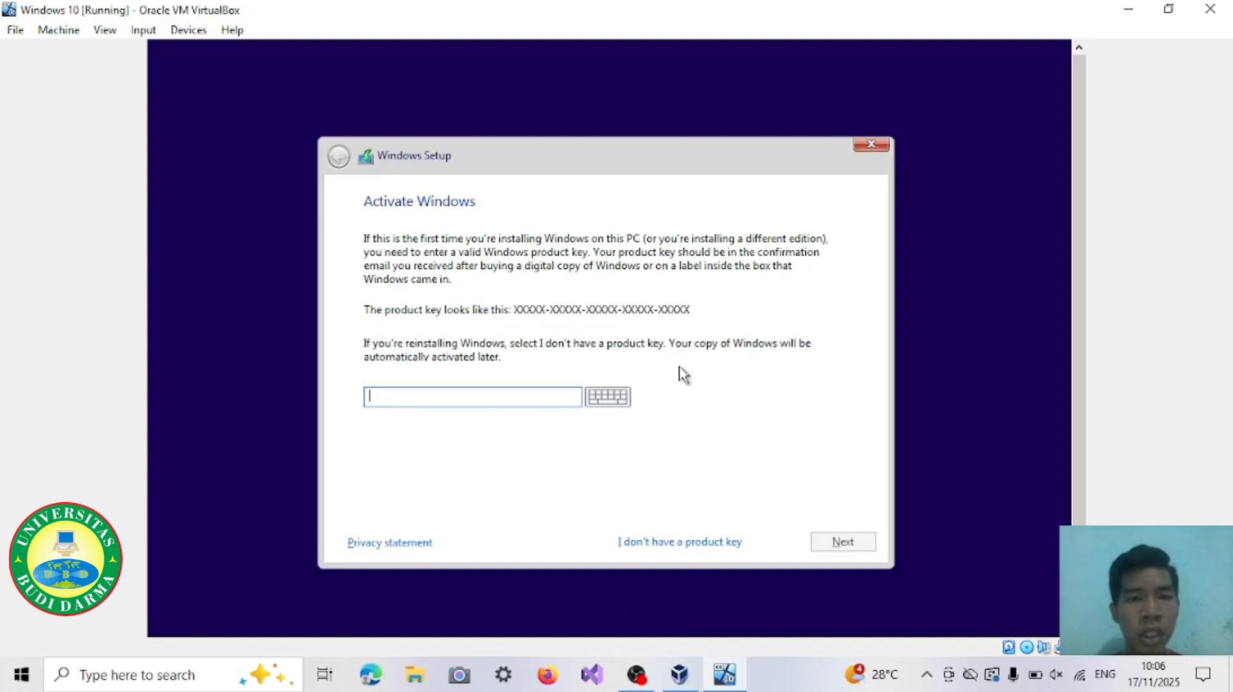
{"action": "left_click", "coordinate": [683, 542]}
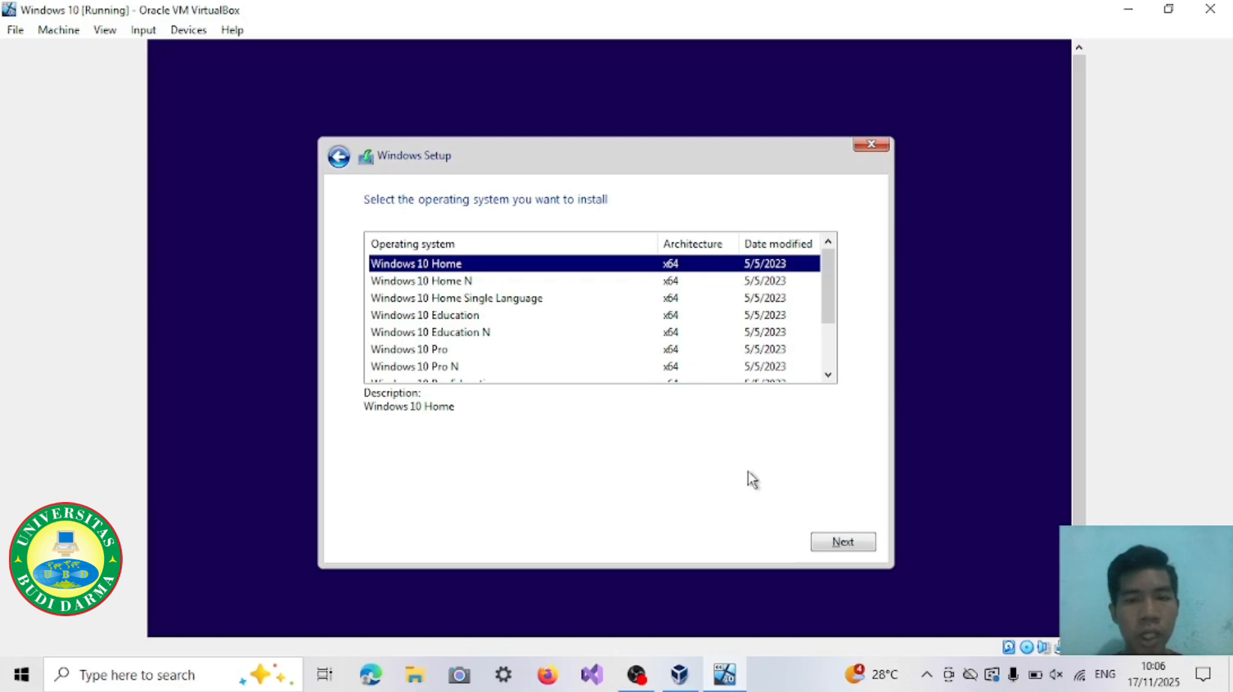
{"action": "left_click", "coordinate": [824, 550]}
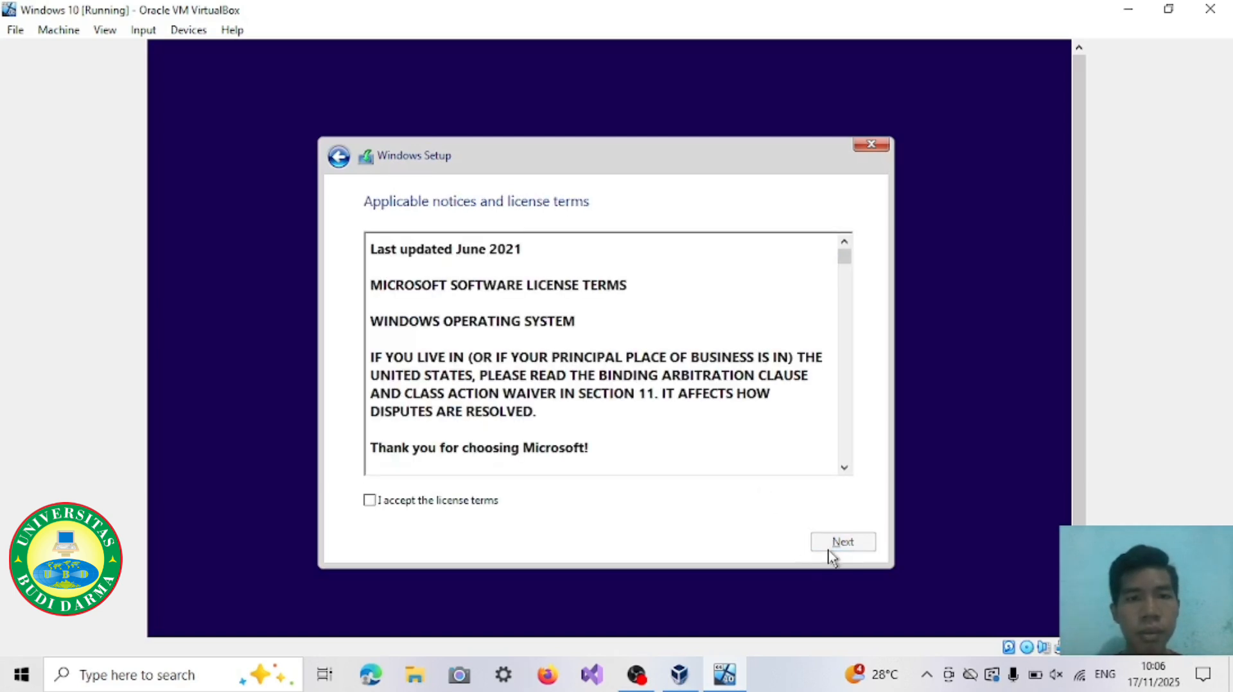
Step: Accept the license terms and start a custom, Windows-only installation on Drive 0 Unallocated Space
{"action": "left_click", "coordinate": [370, 501]}
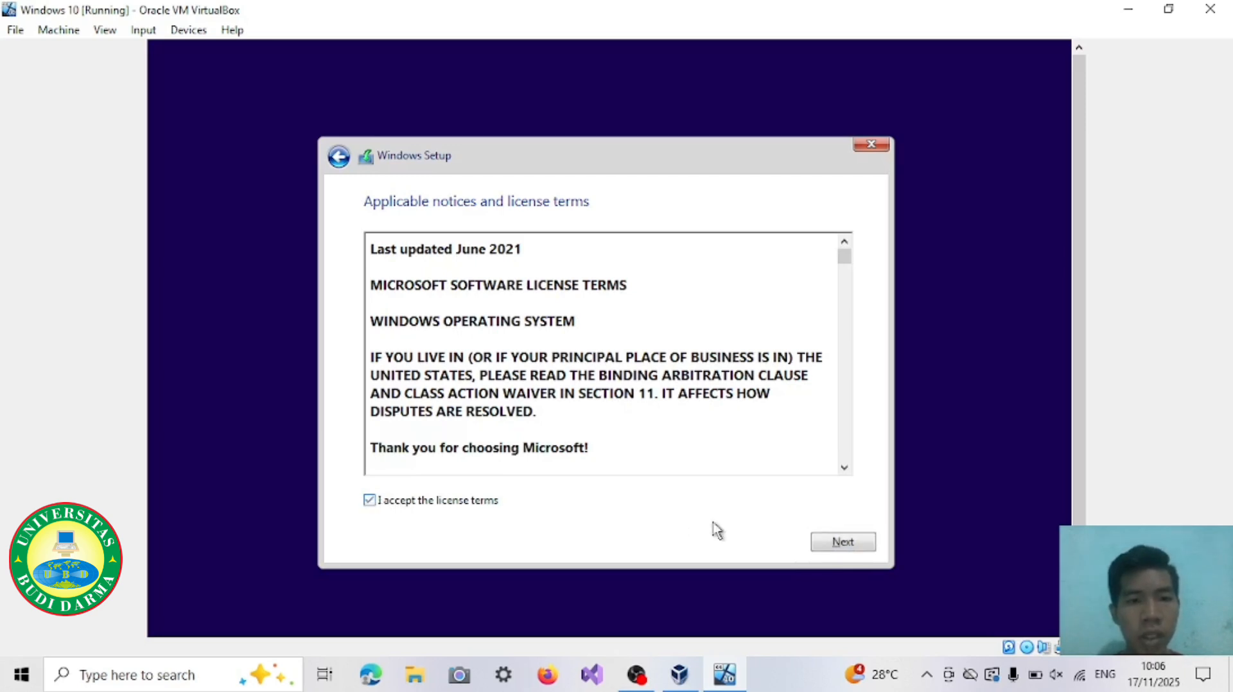
{"action": "left_click", "coordinate": [842, 543]}
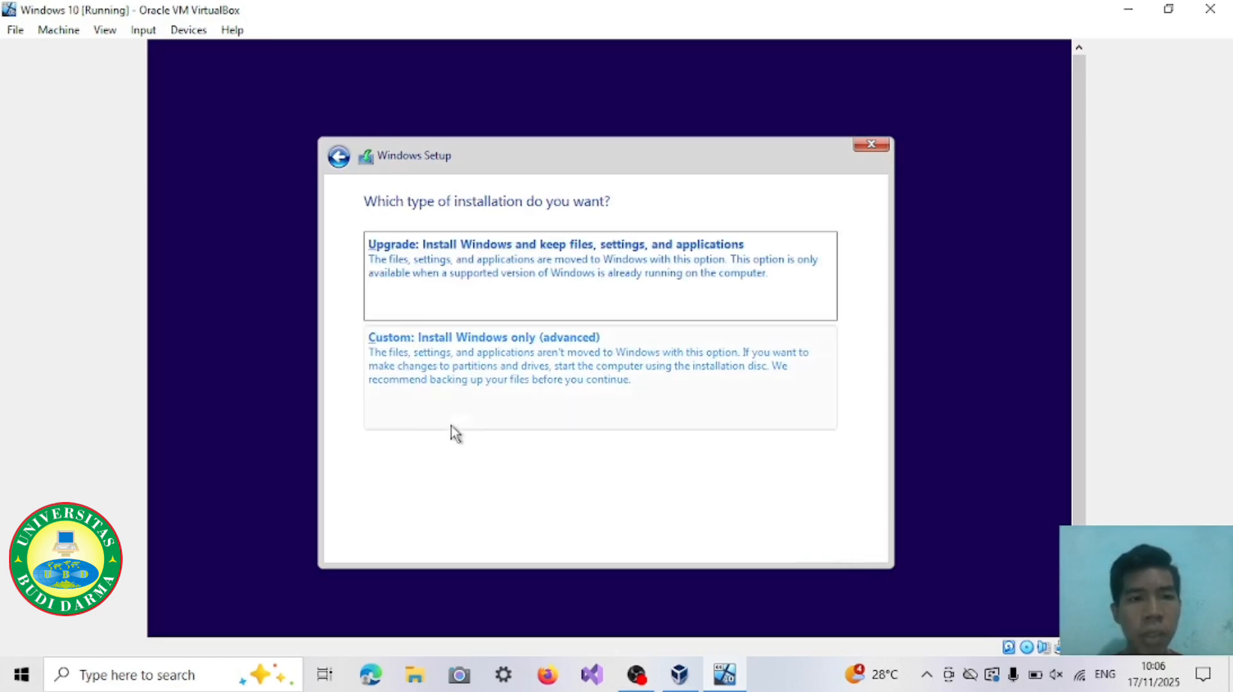
{"action": "left_click", "coordinate": [436, 382]}
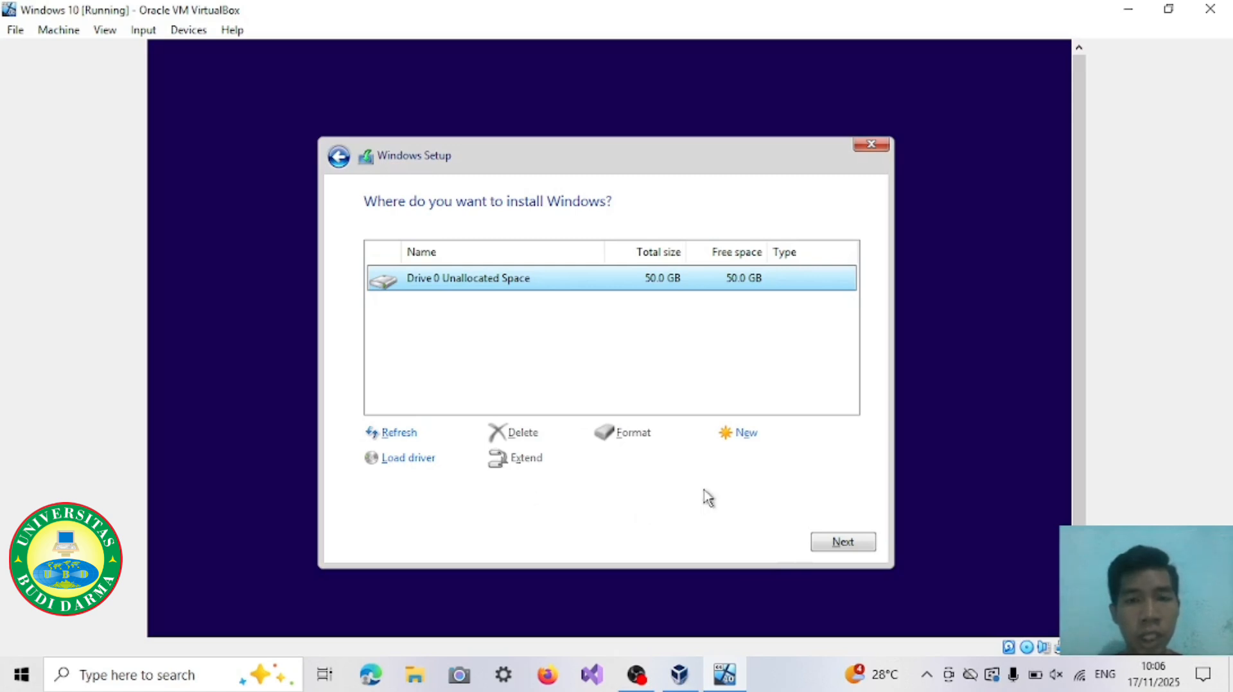
{"action": "left_click", "coordinate": [853, 551]}
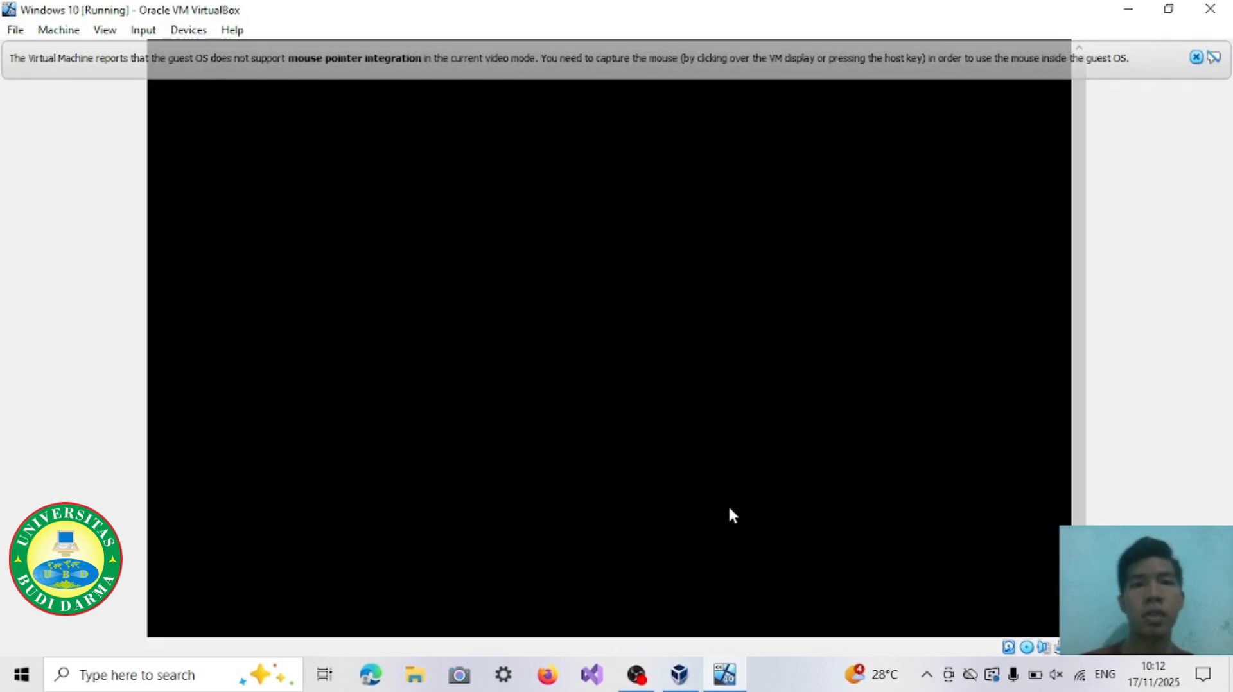
Step: Dismiss the mouse pointer integration notices while the virtual machine restarts and let it boot into Windows
{"action": "left_click", "coordinate": [1195, 57]}
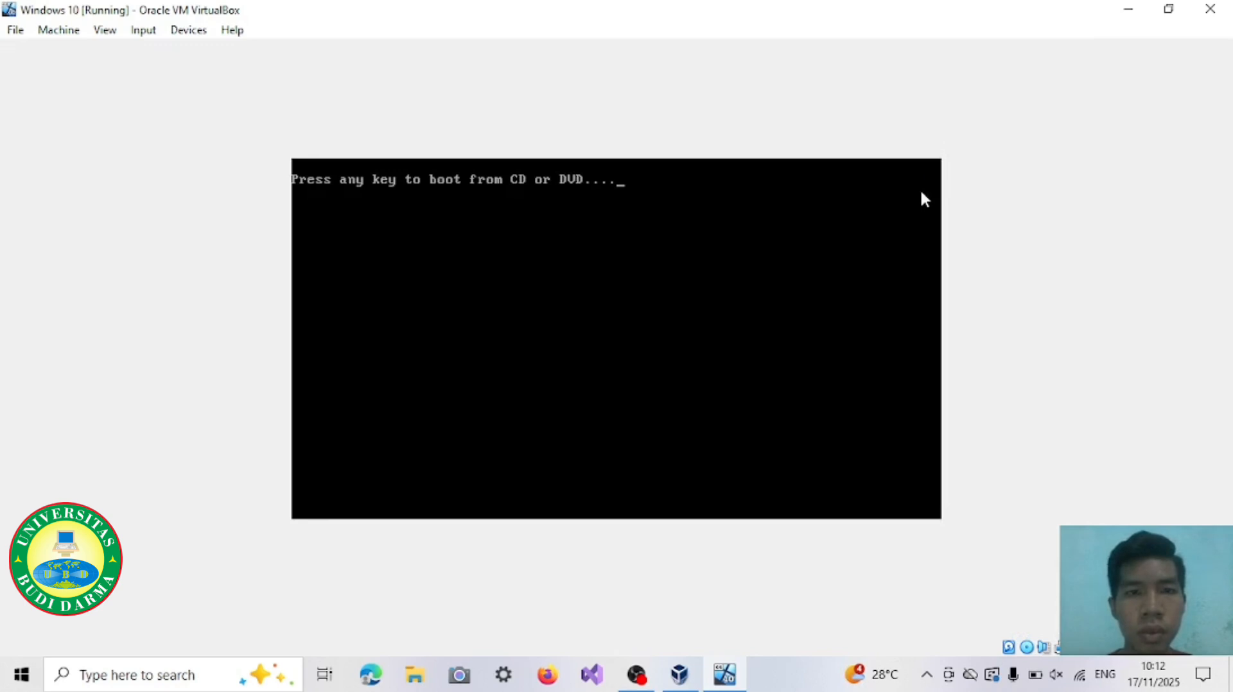
{"action": "key", "text": "Return"}
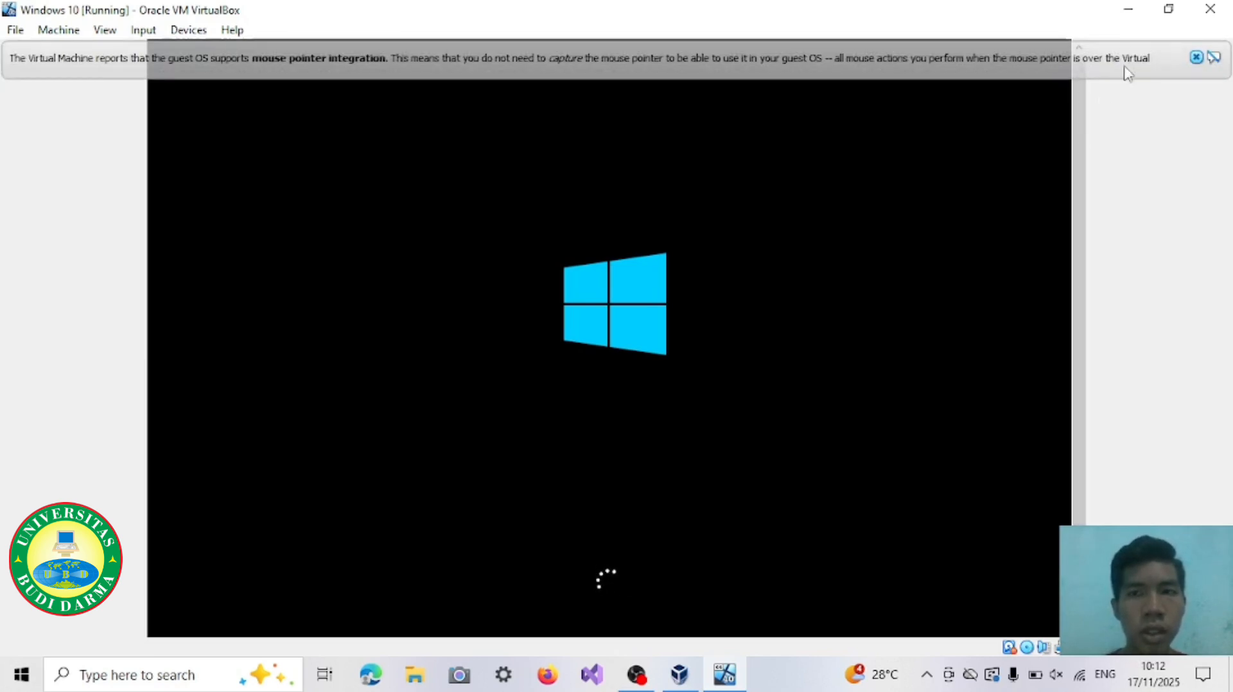
{"action": "left_click", "coordinate": [1197, 60]}
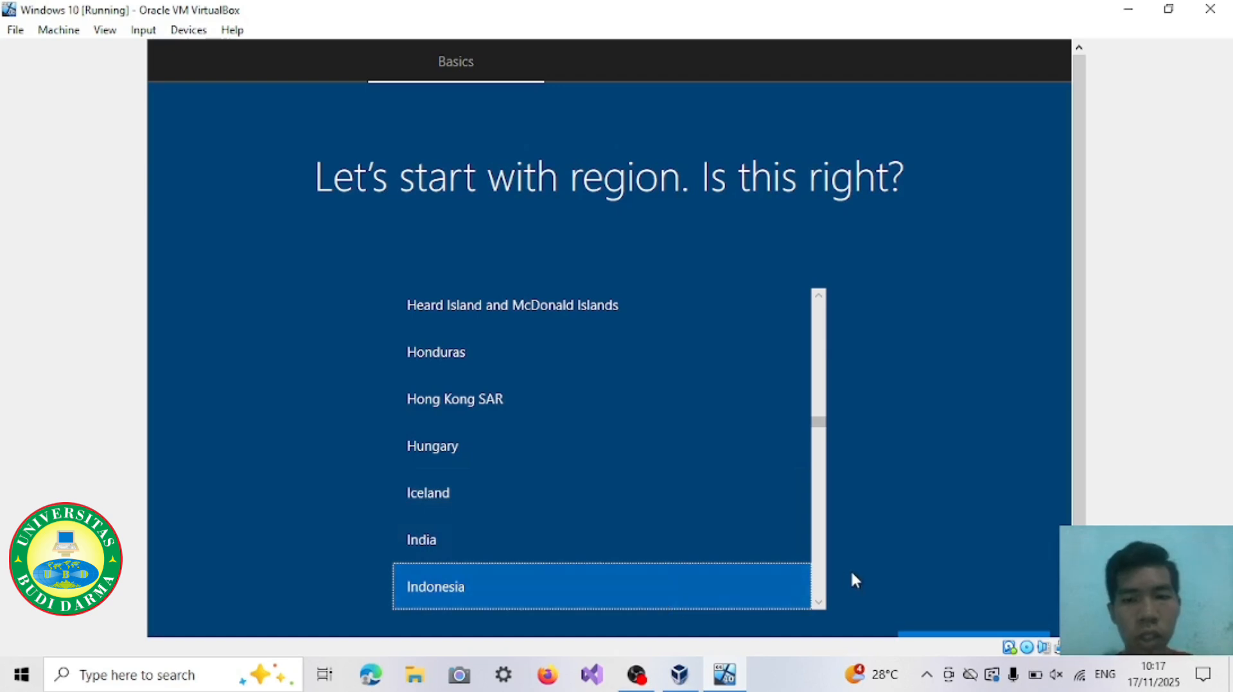
Step: Confirm Indonesia as the region and US as the keyboard layout in the initial Windows setup
{"action": "left_click_drag", "start_coordinate": [1078, 448], "coordinate": [1081, 469]}
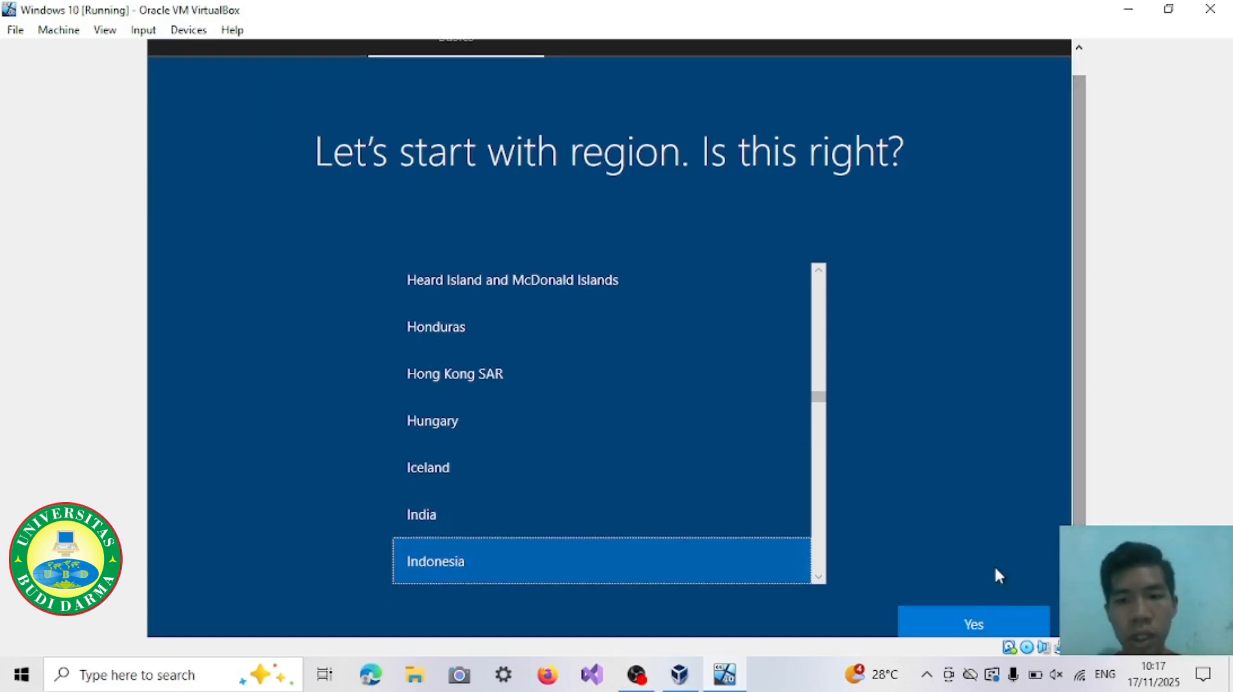
{"action": "left_click", "coordinate": [972, 611]}
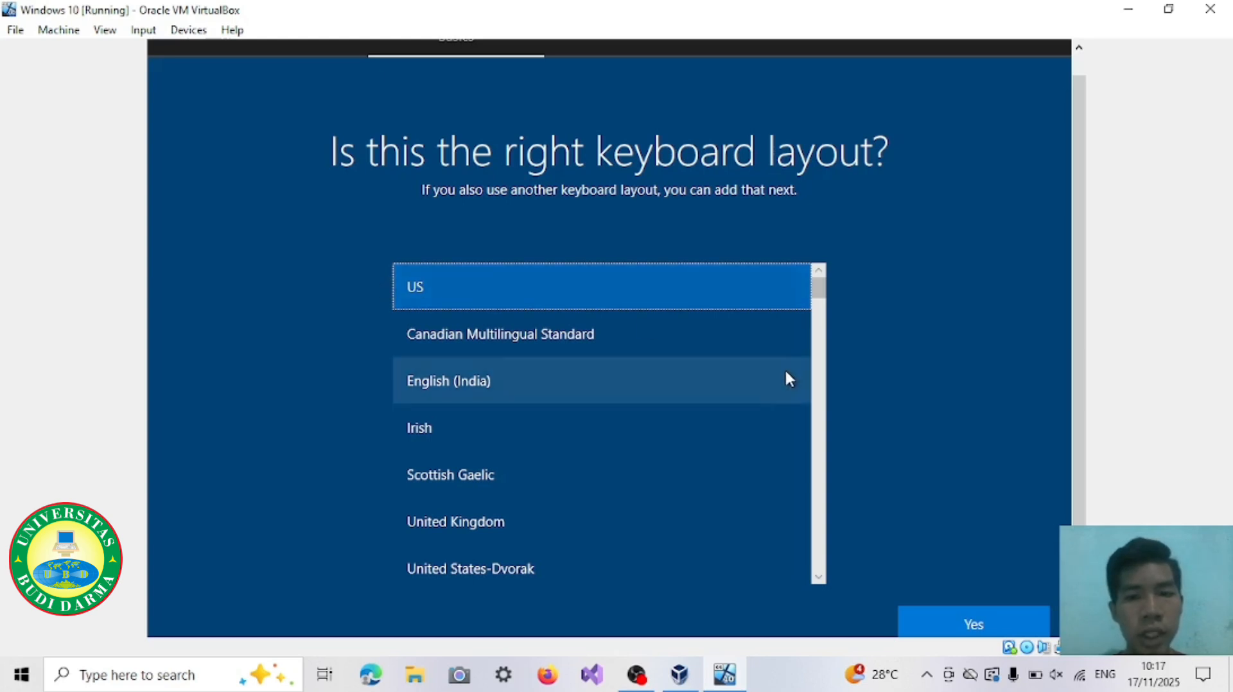
{"action": "left_click", "coordinate": [956, 611]}
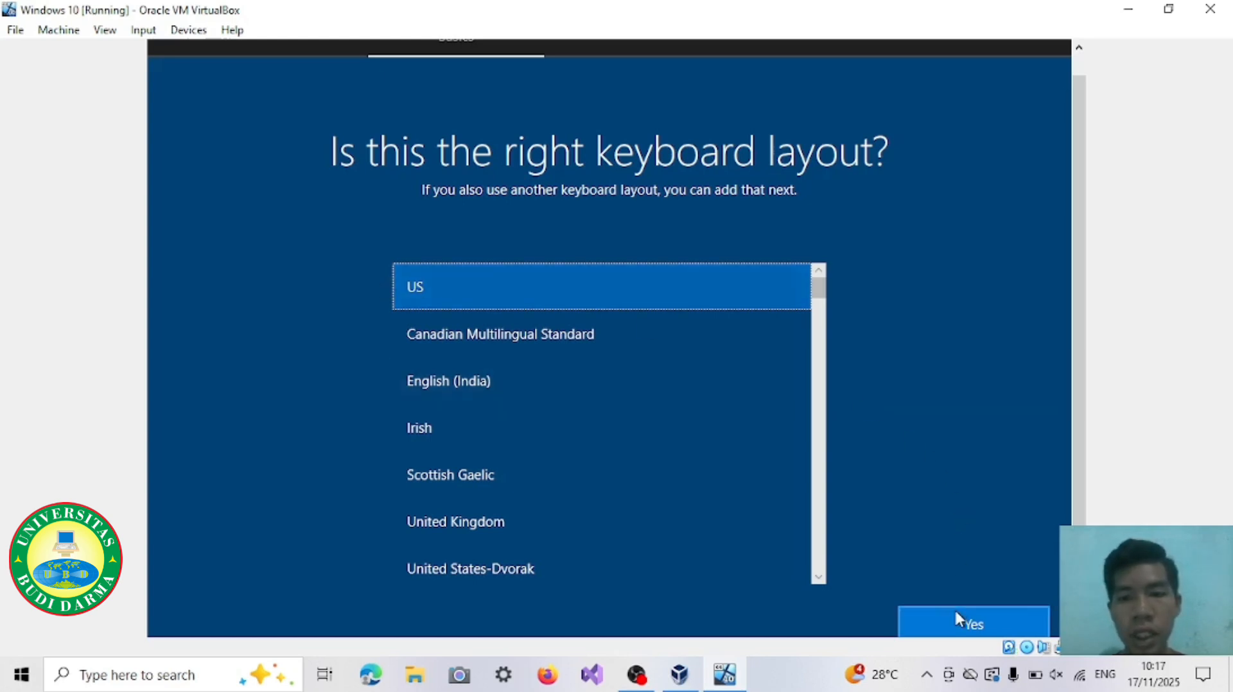
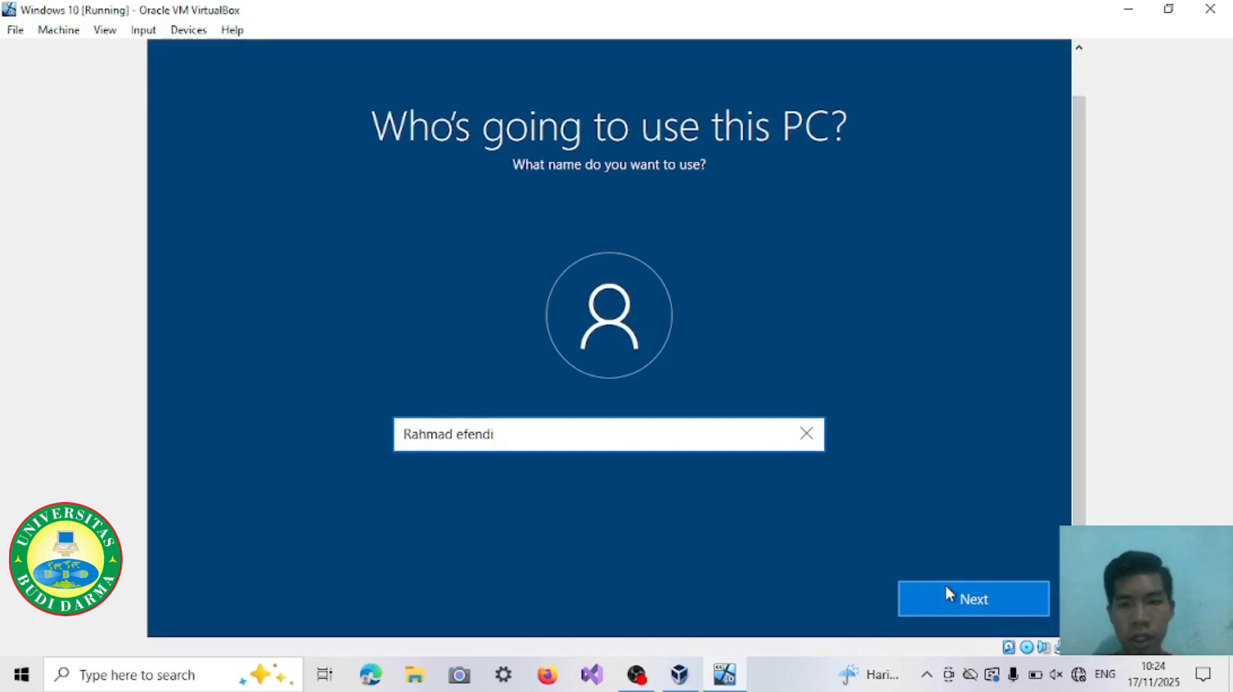
Step: Create the local account without a password and accept the default privacy settings for the device
{"action": "left_click", "coordinate": [945, 584]}
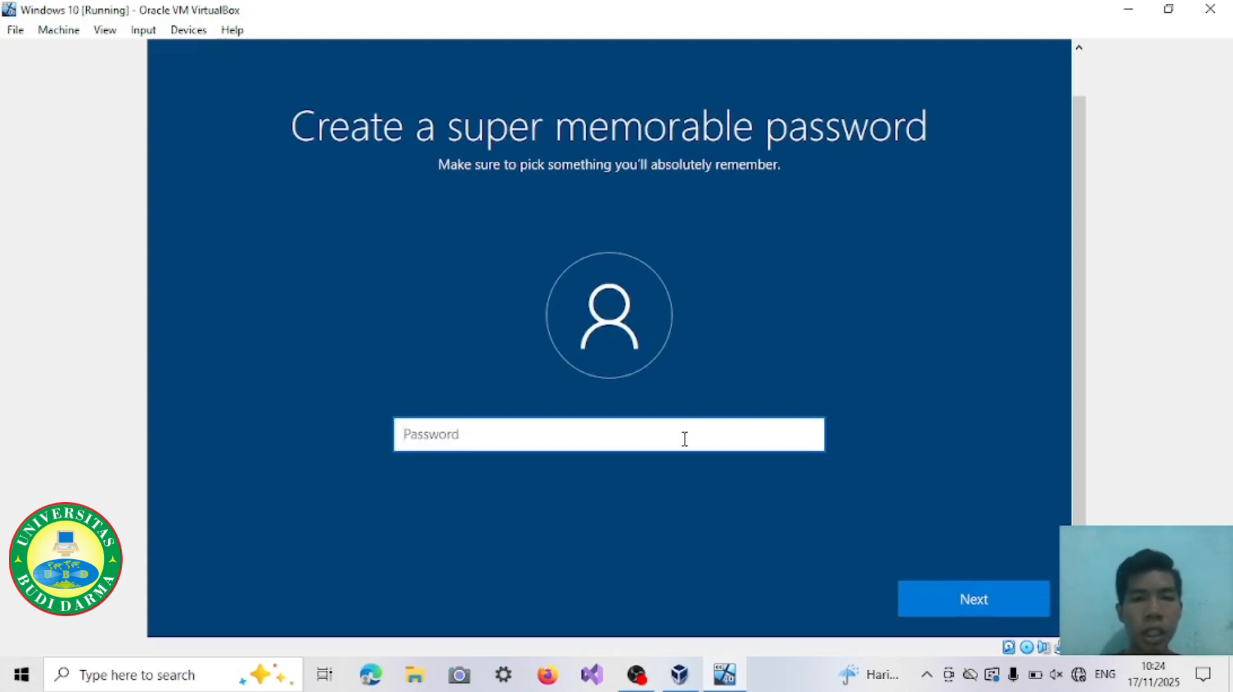
{"action": "left_click", "coordinate": [931, 603]}
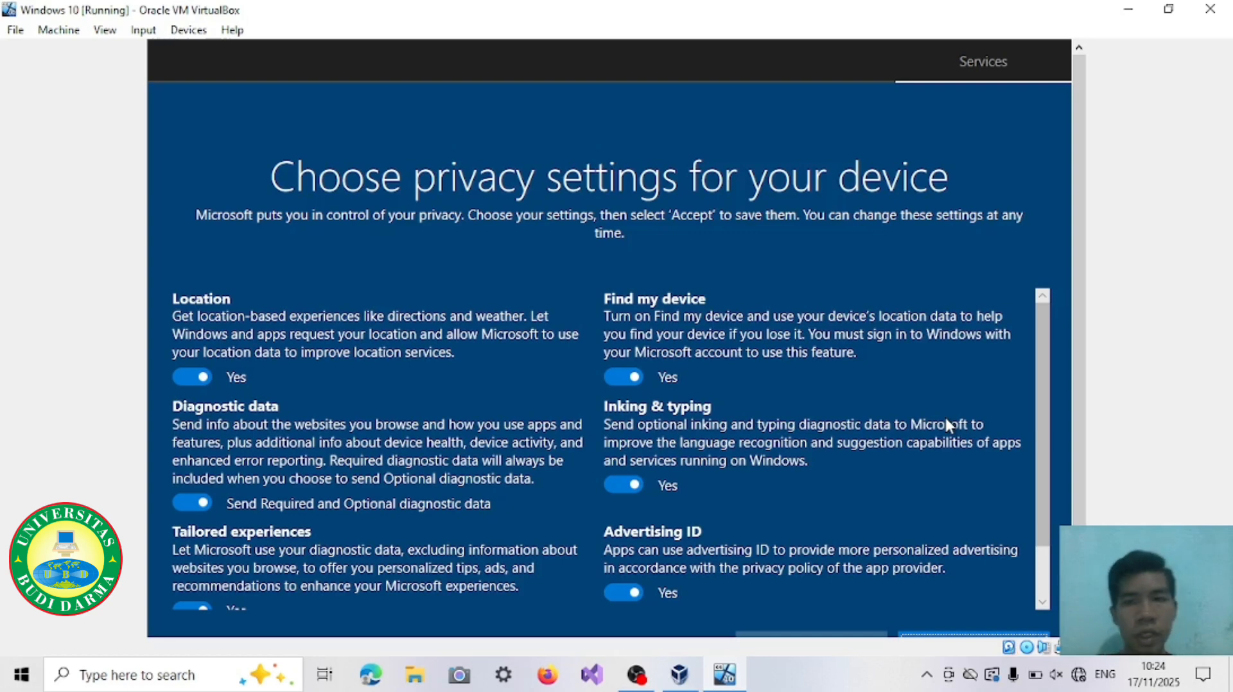
{"action": "left_click_drag", "start_coordinate": [1082, 467], "coordinate": [1075, 523]}
{"action": "left_click", "coordinate": [1003, 583]}
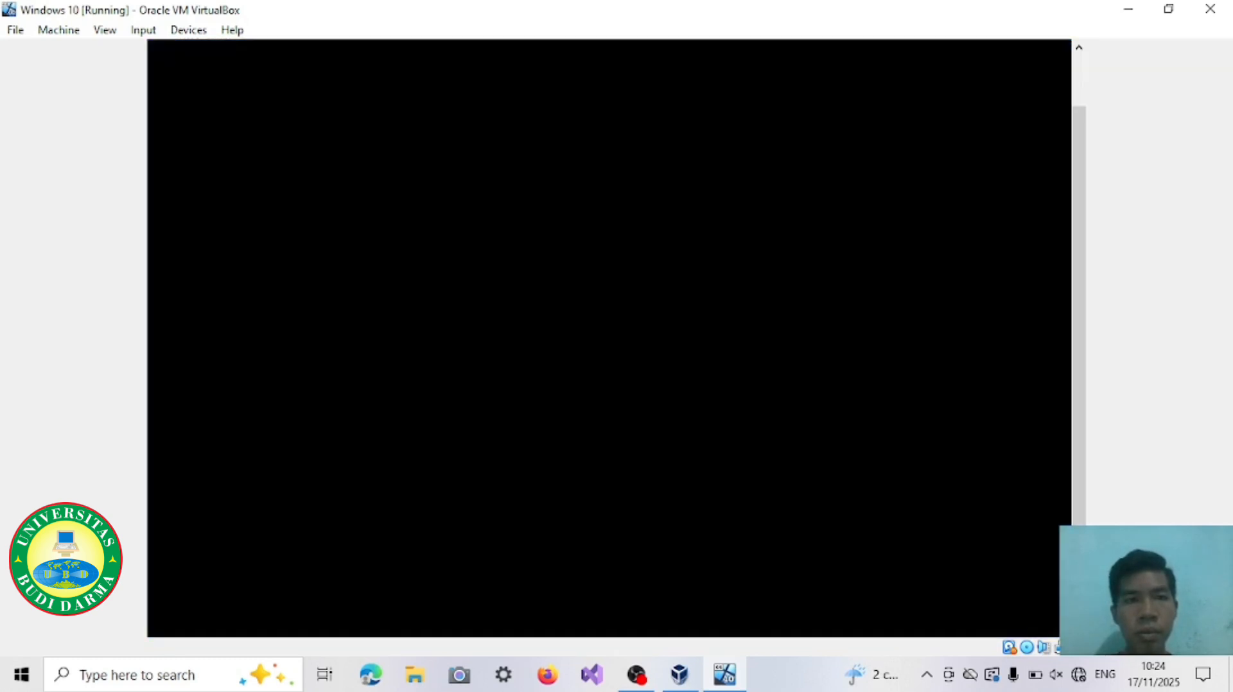
{"action": "left_click_drag", "start_coordinate": [1086, 475], "coordinate": [1086, 391]}
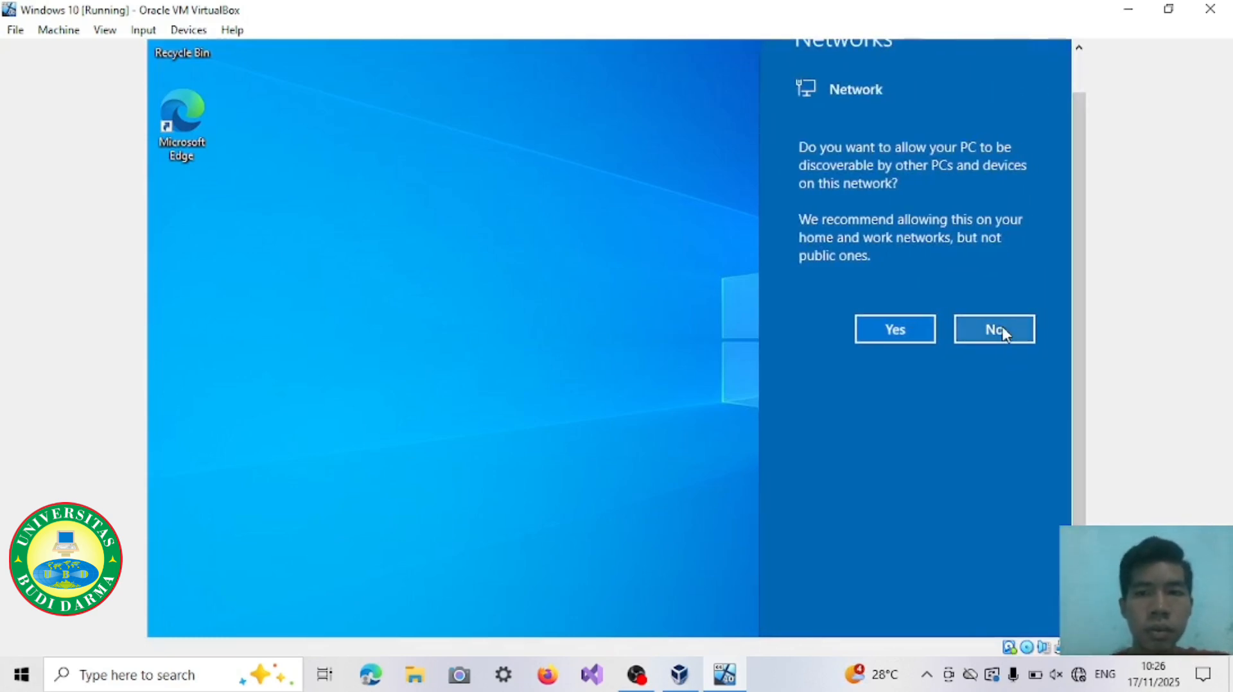
Step: Answer the network discoverability prompt and dismiss the display driver notification on the new Windows desktop
{"action": "left_click", "coordinate": [998, 329]}
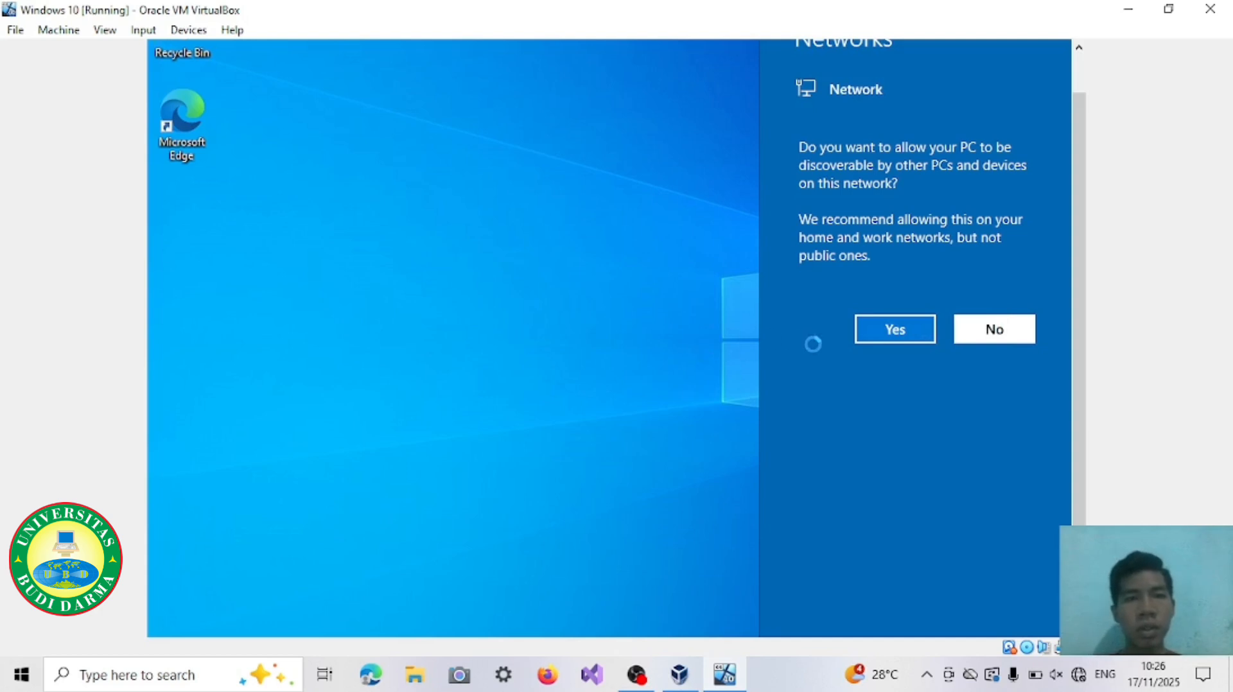
{"action": "scroll", "coordinate": [1081, 311], "scroll_direction": "up", "scroll_amount": 2}
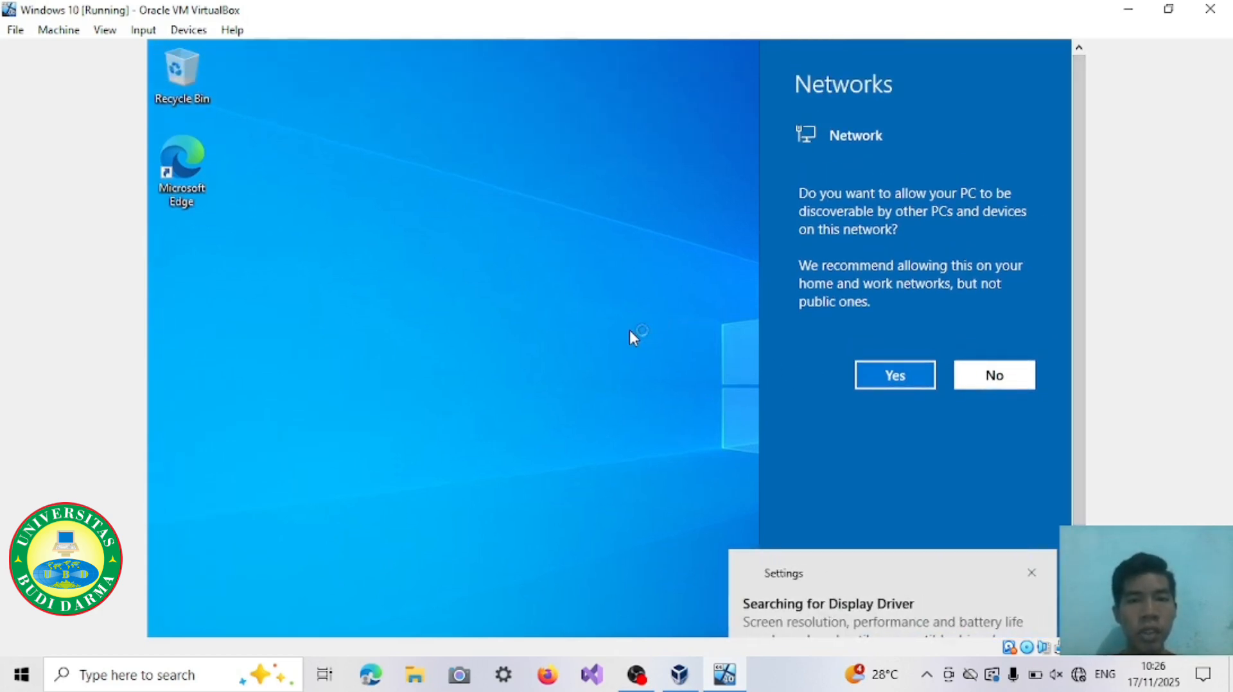
{"action": "left_click", "coordinate": [893, 376]}
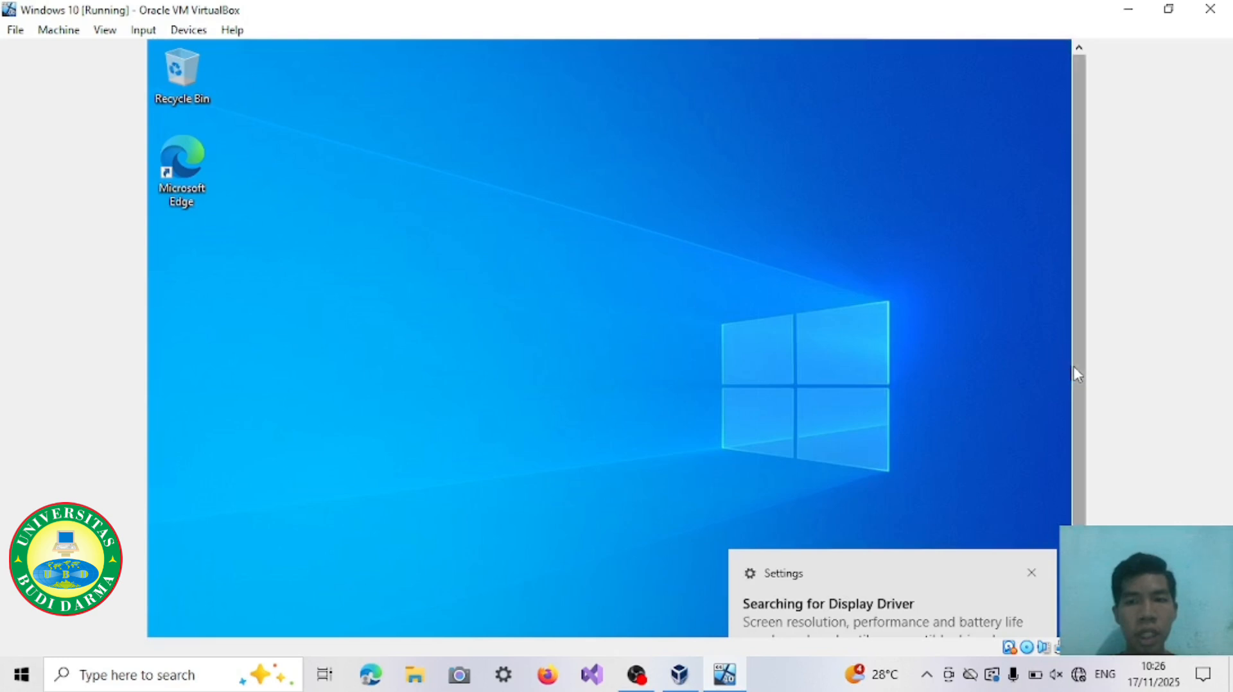
{"action": "left_click_drag", "start_coordinate": [1077, 385], "coordinate": [1076, 481]}
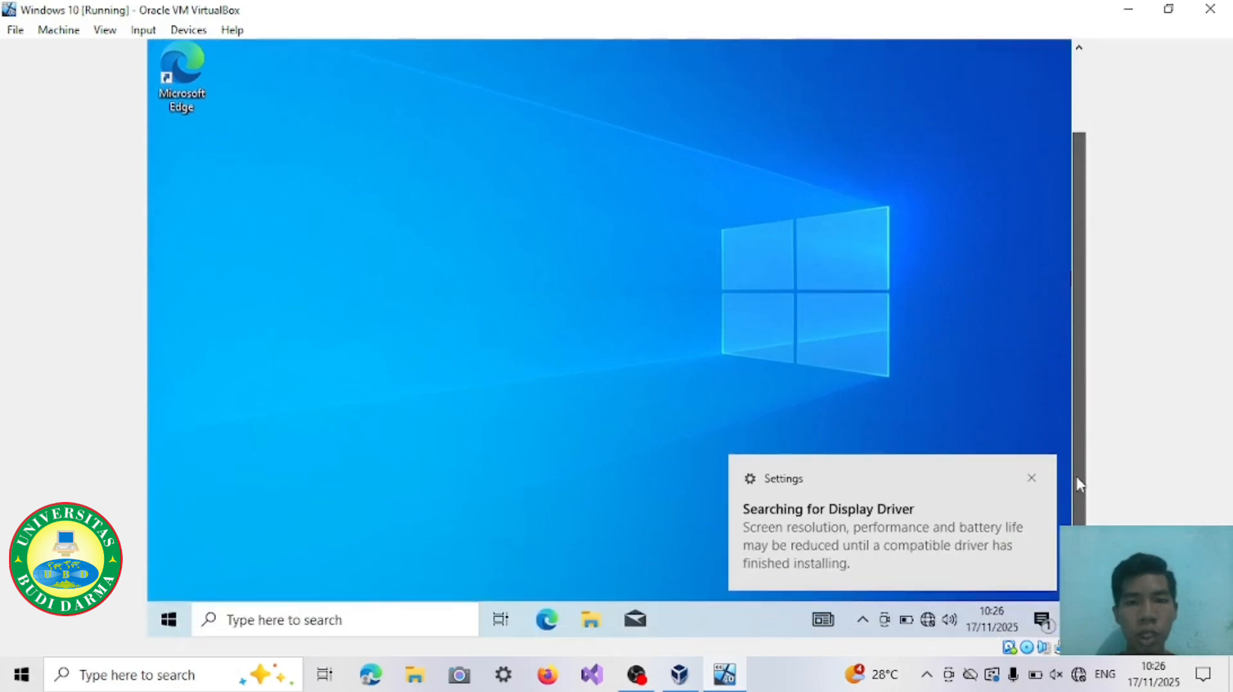
{"action": "left_click", "coordinate": [1031, 480]}
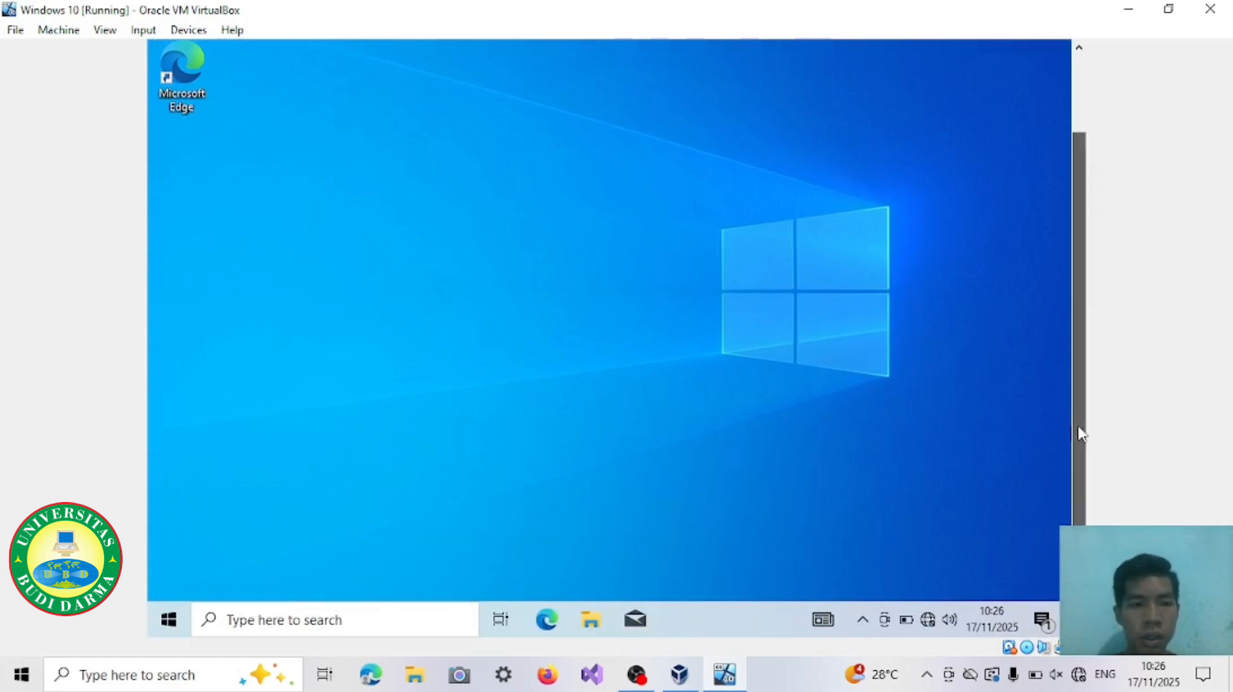
Step: Shut down the Windows 10 guest system from within Windows
{"action": "left_click_drag", "start_coordinate": [1078, 432], "coordinate": [1082, 292]}
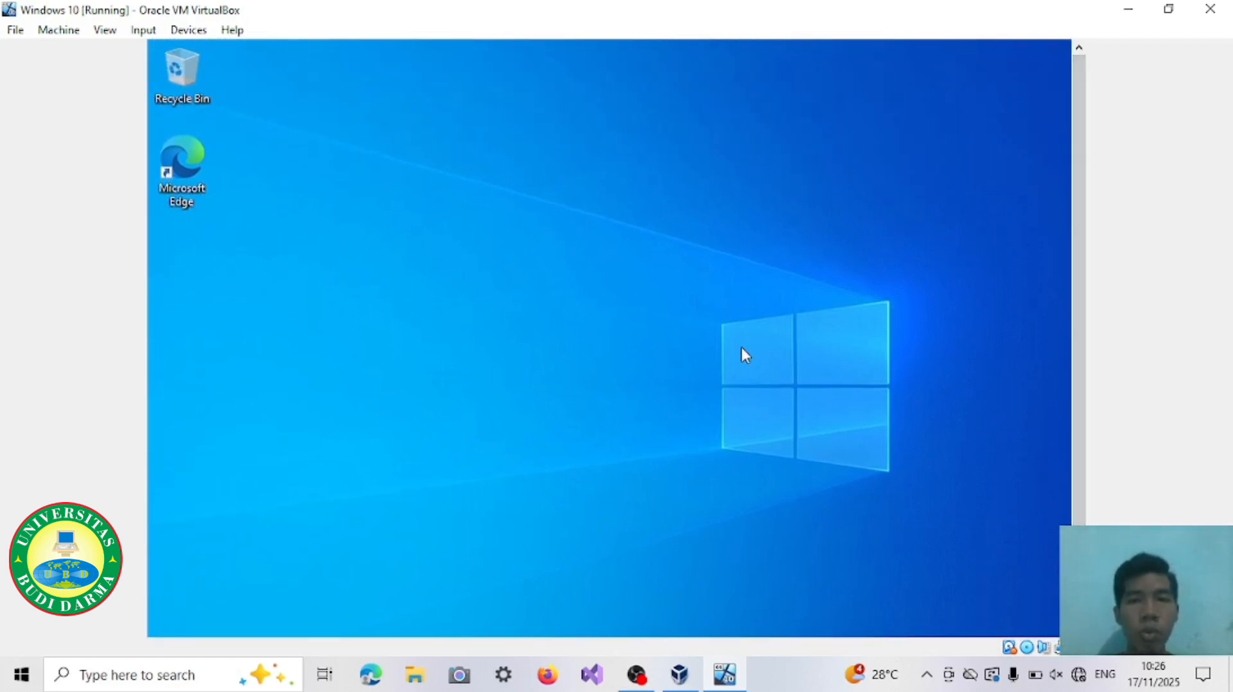
{"action": "scroll", "coordinate": [1078, 334], "scroll_direction": "down", "scroll_amount": 2}
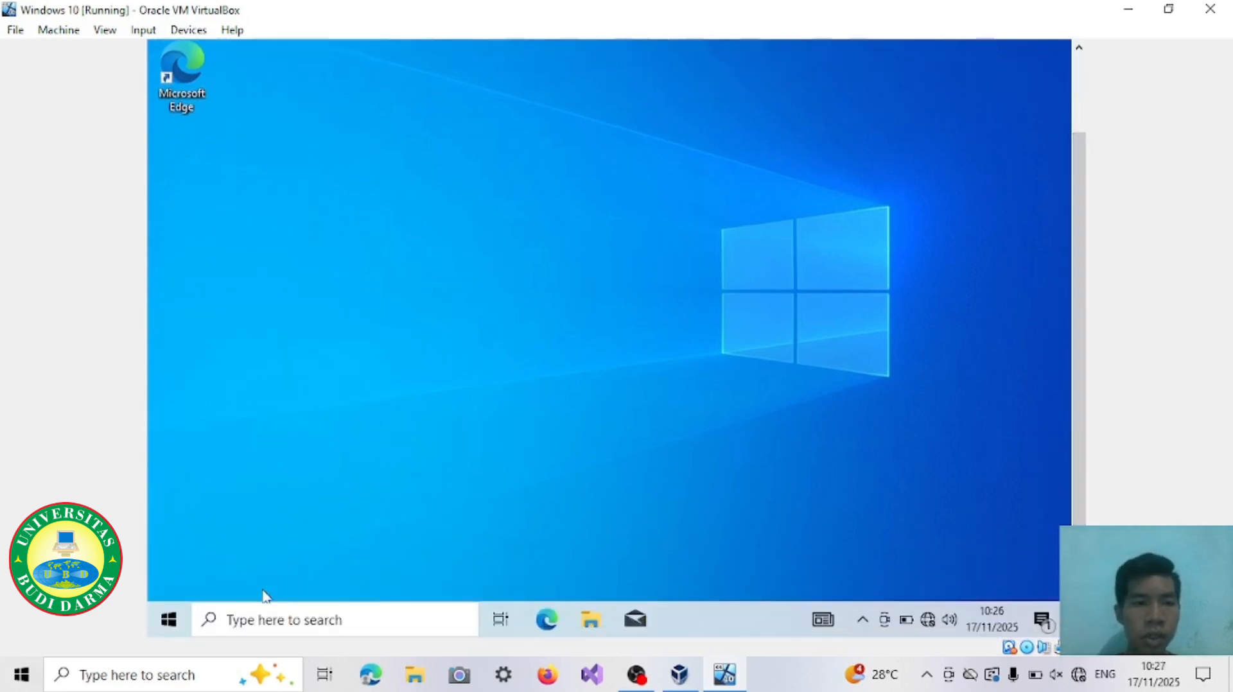
{"action": "left_click", "coordinate": [168, 626]}
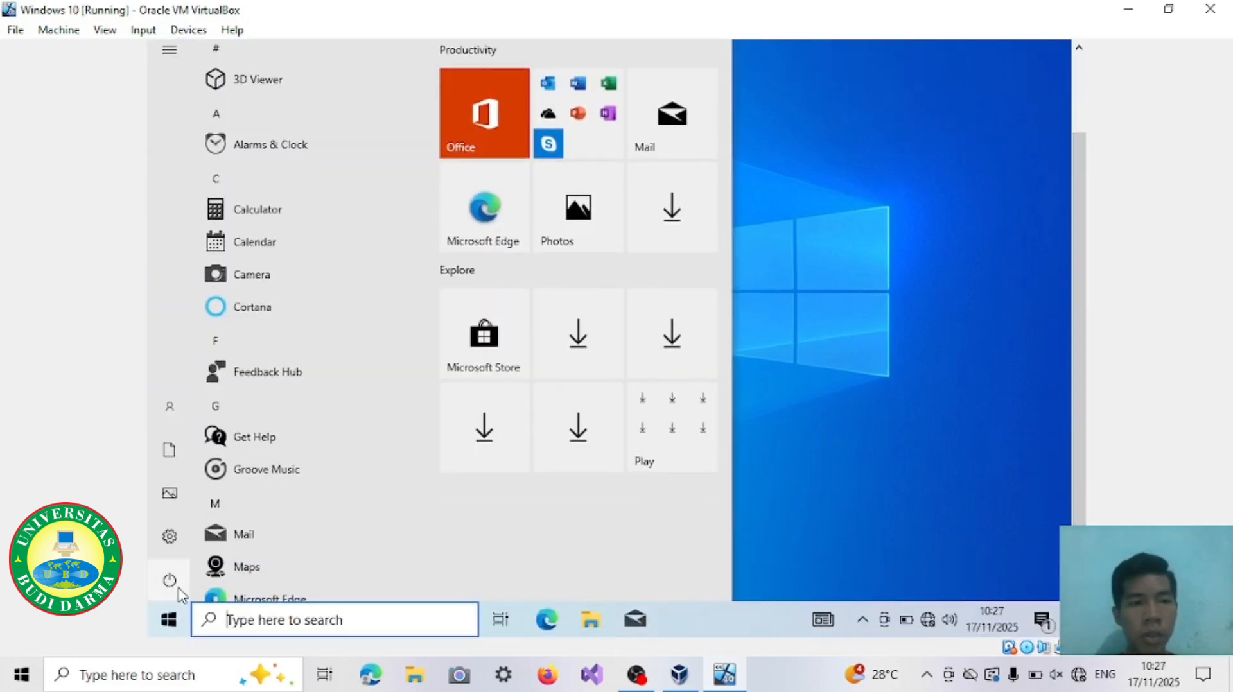
{"action": "mouse_move", "coordinate": [182, 594]}
{"action": "left_click", "coordinate": [239, 586]}
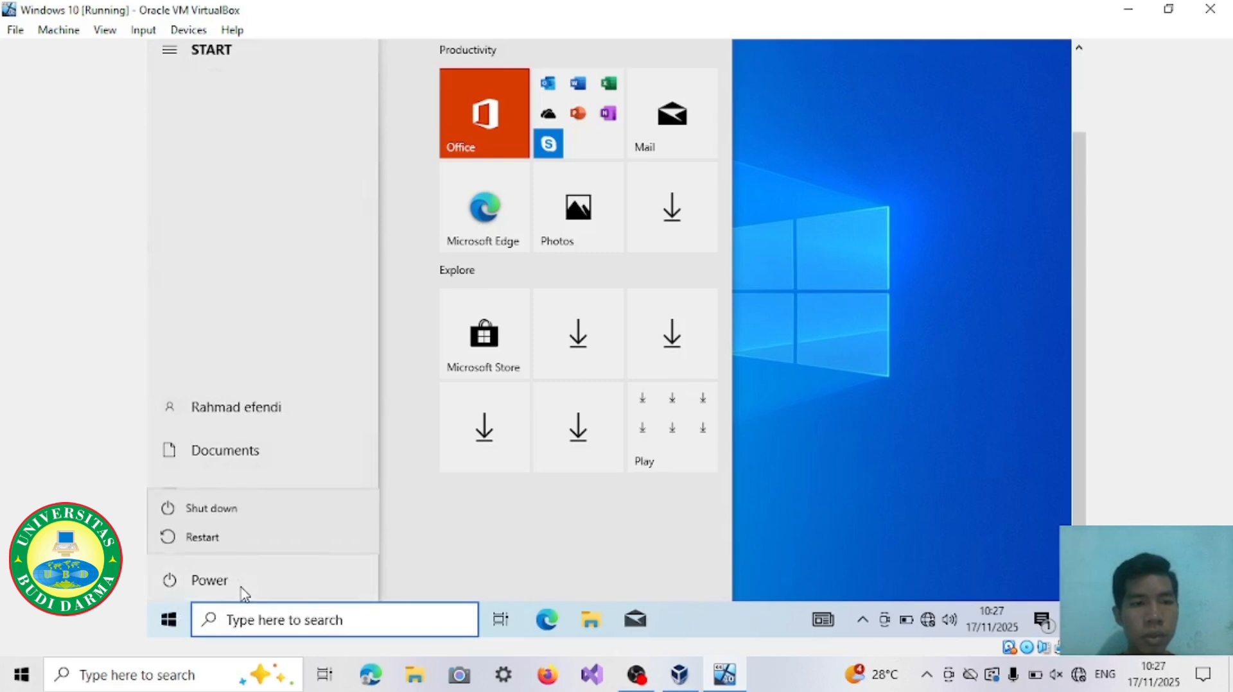
{"action": "left_click", "coordinate": [249, 509]}
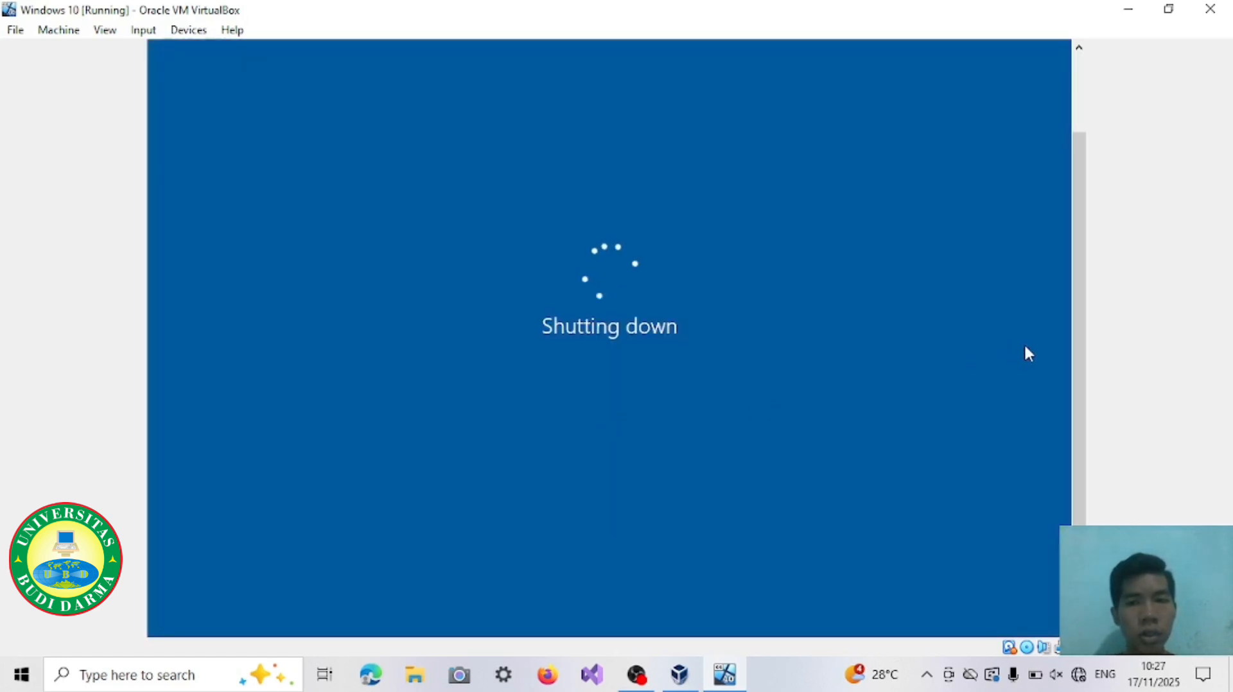
{"action": "left_click_drag", "start_coordinate": [1077, 340], "coordinate": [1076, 233]}
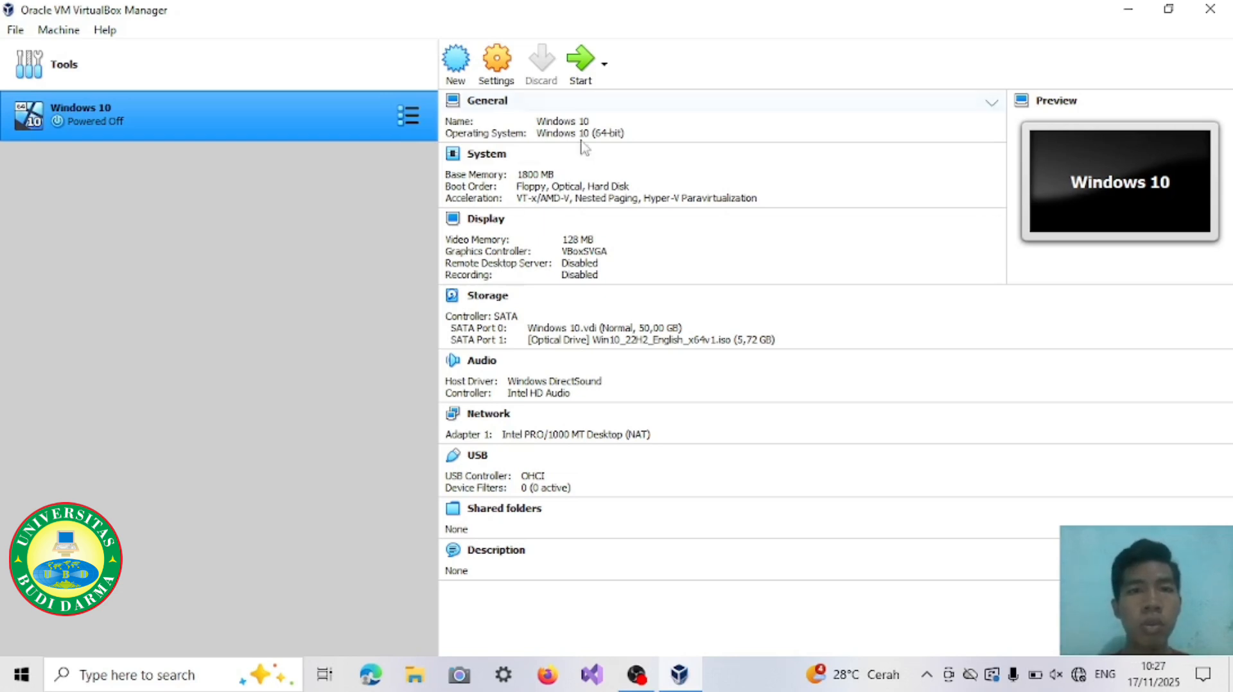
Step: Start creating a new virtual machine named Ubuntu 16
{"action": "left_click", "coordinate": [459, 77]}
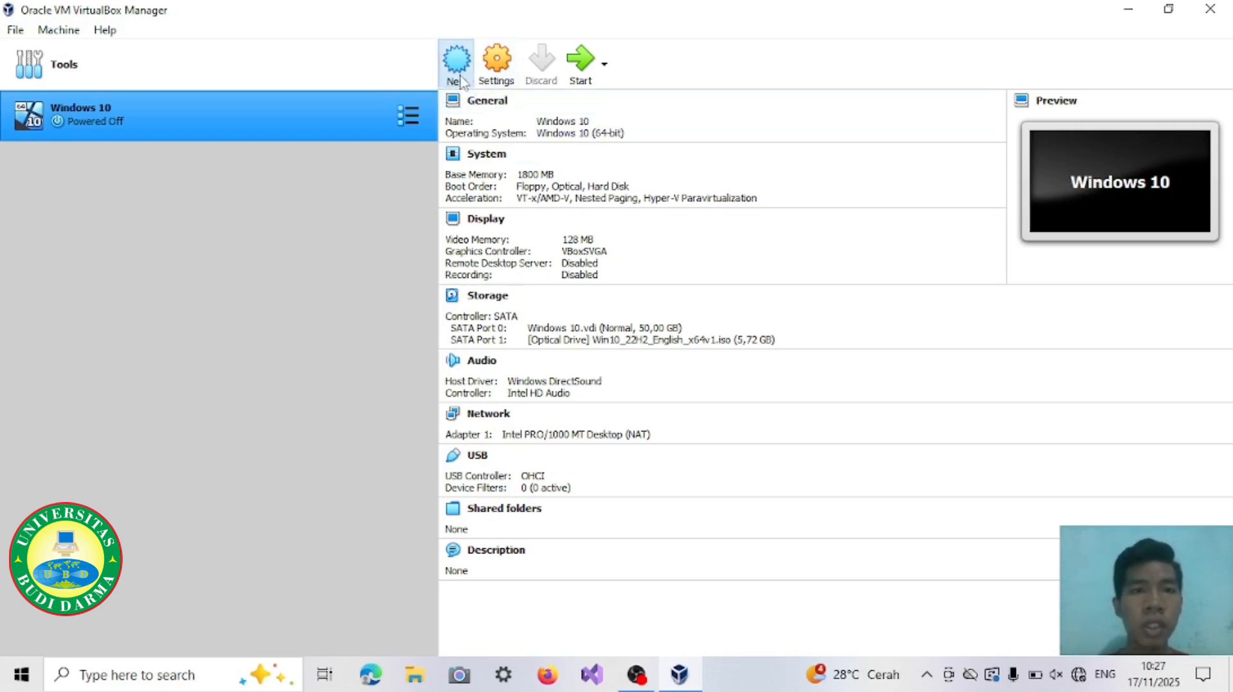
{"action": "type", "text": "U"}
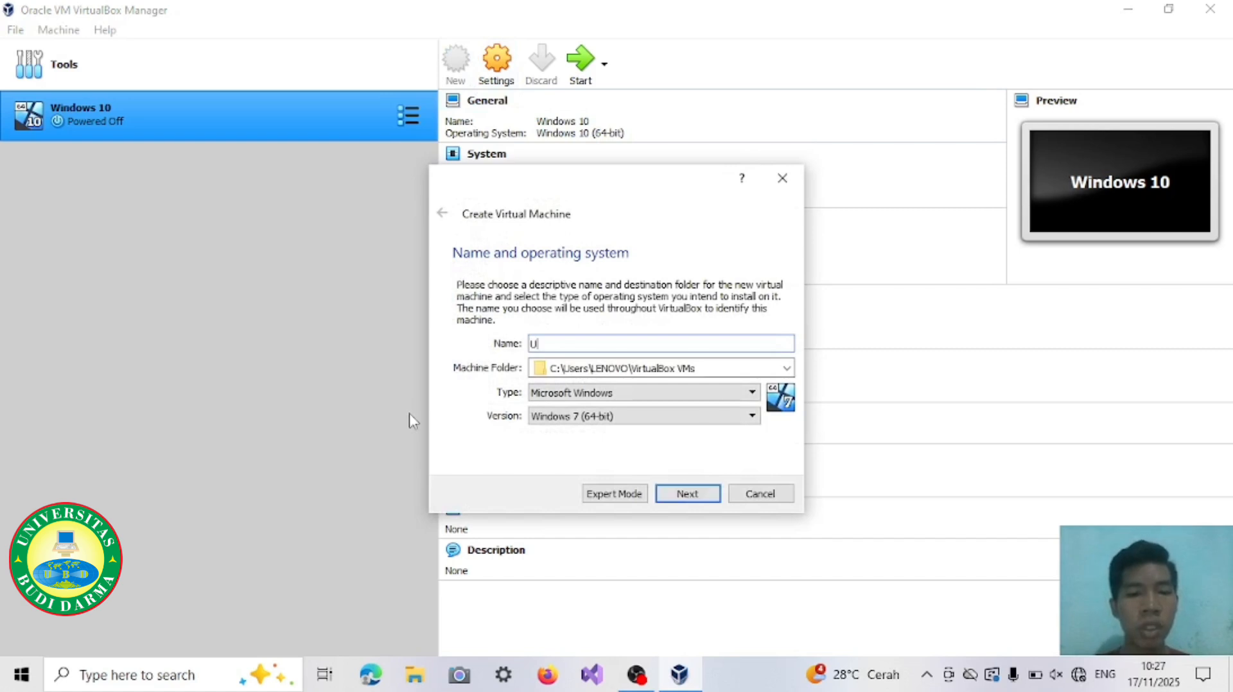
{"action": "type", "text": "buntu 16"}
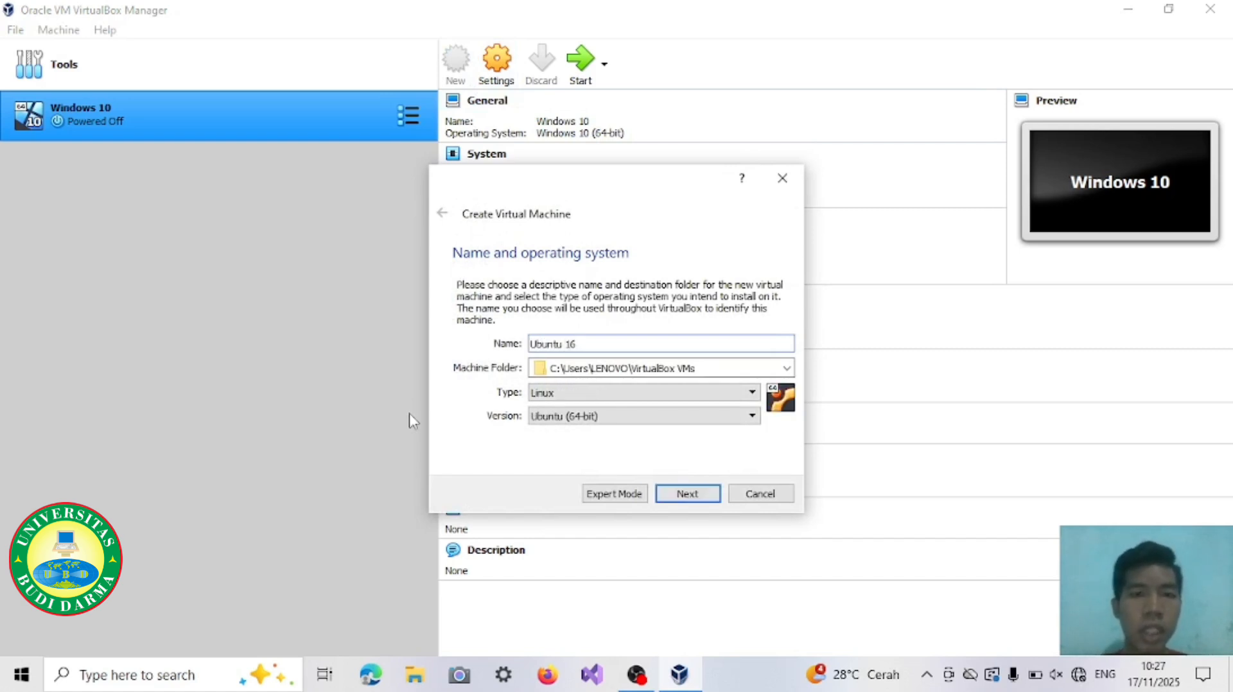
Step: Set the machine folder to D:\VirtualBox and accept the name and operating system settings
{"action": "left_click", "coordinate": [787, 370]}
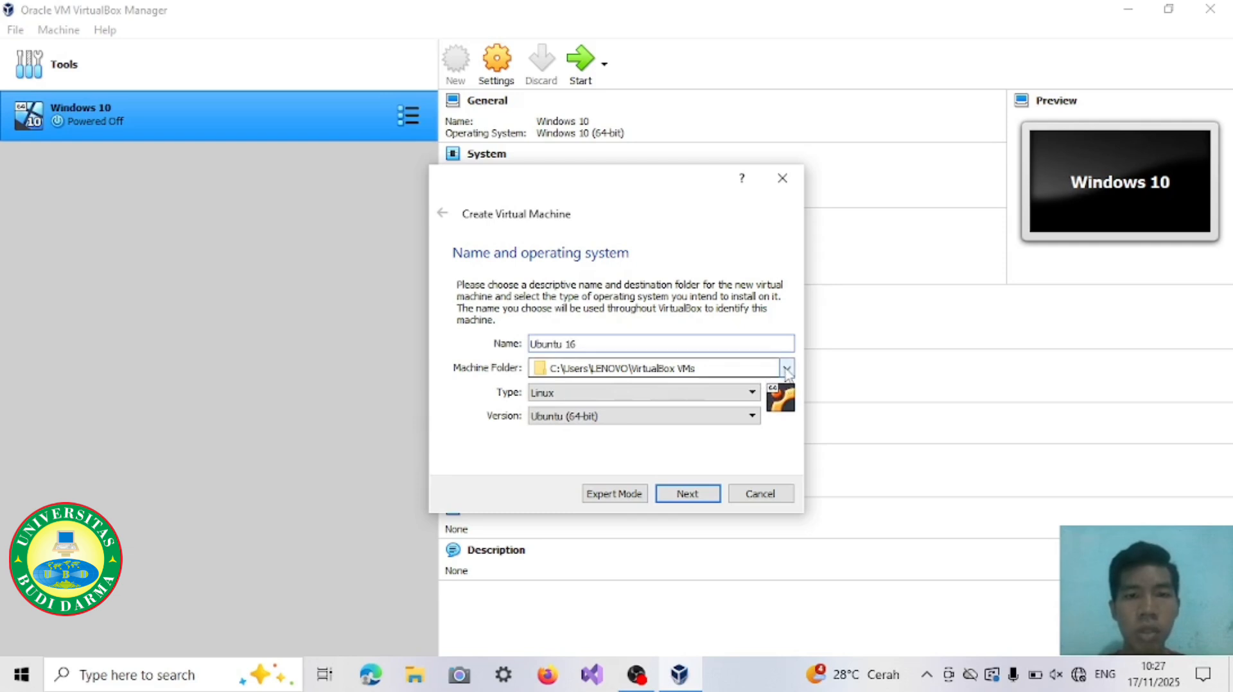
{"action": "left_click", "coordinate": [786, 369]}
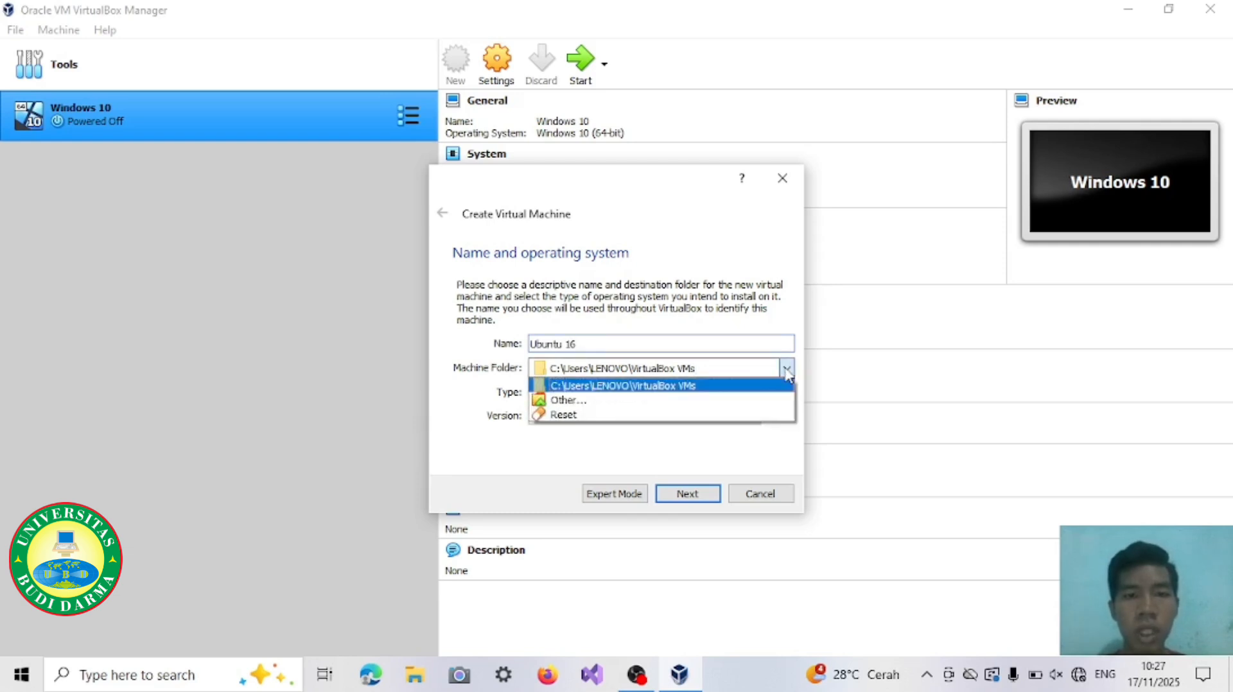
{"action": "left_click", "coordinate": [714, 400]}
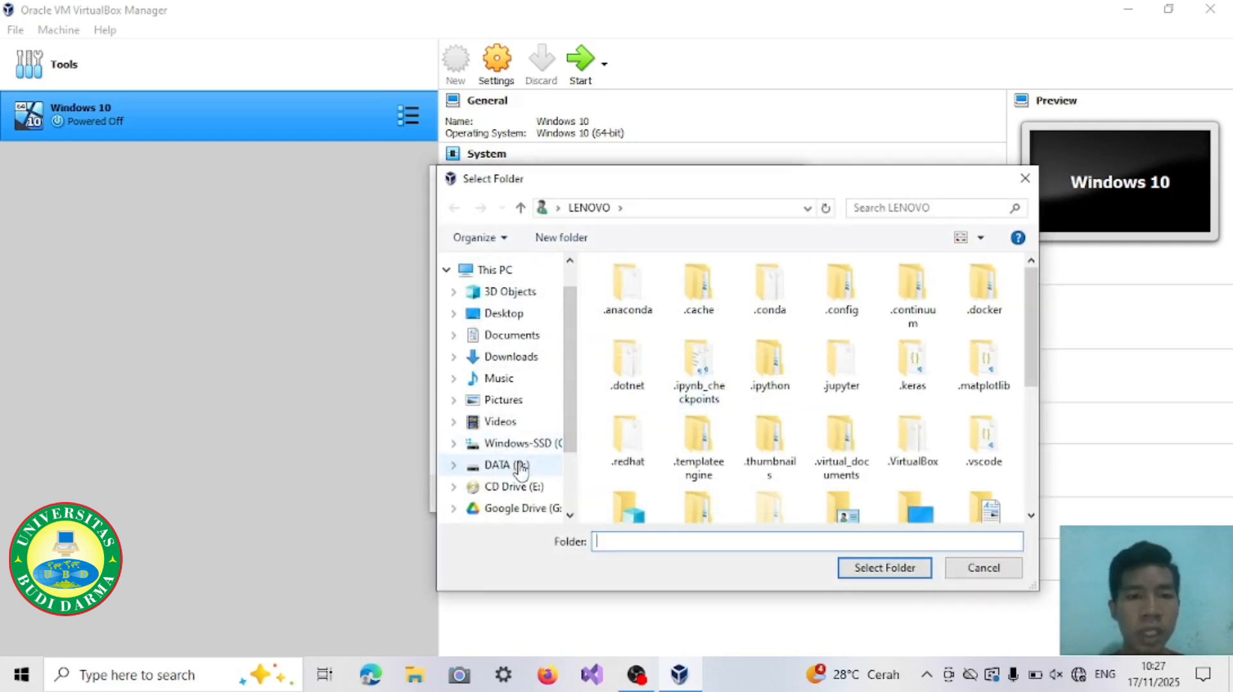
{"action": "left_click", "coordinate": [521, 465]}
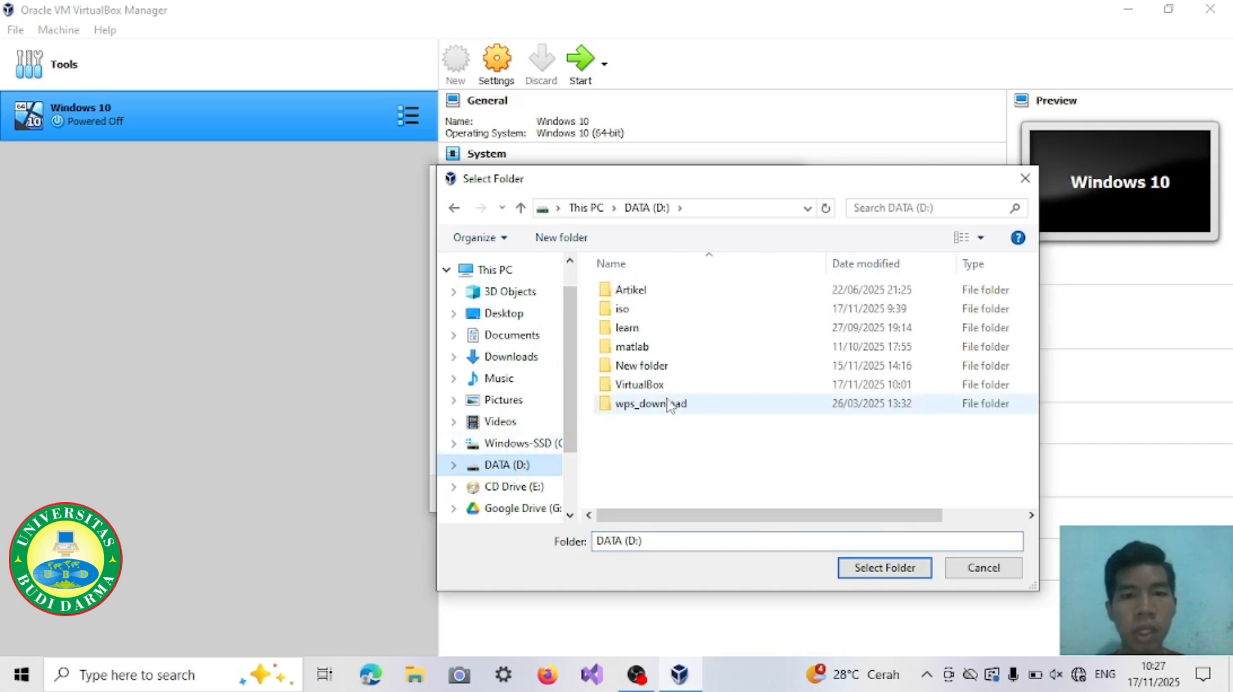
{"action": "left_click", "coordinate": [685, 388]}
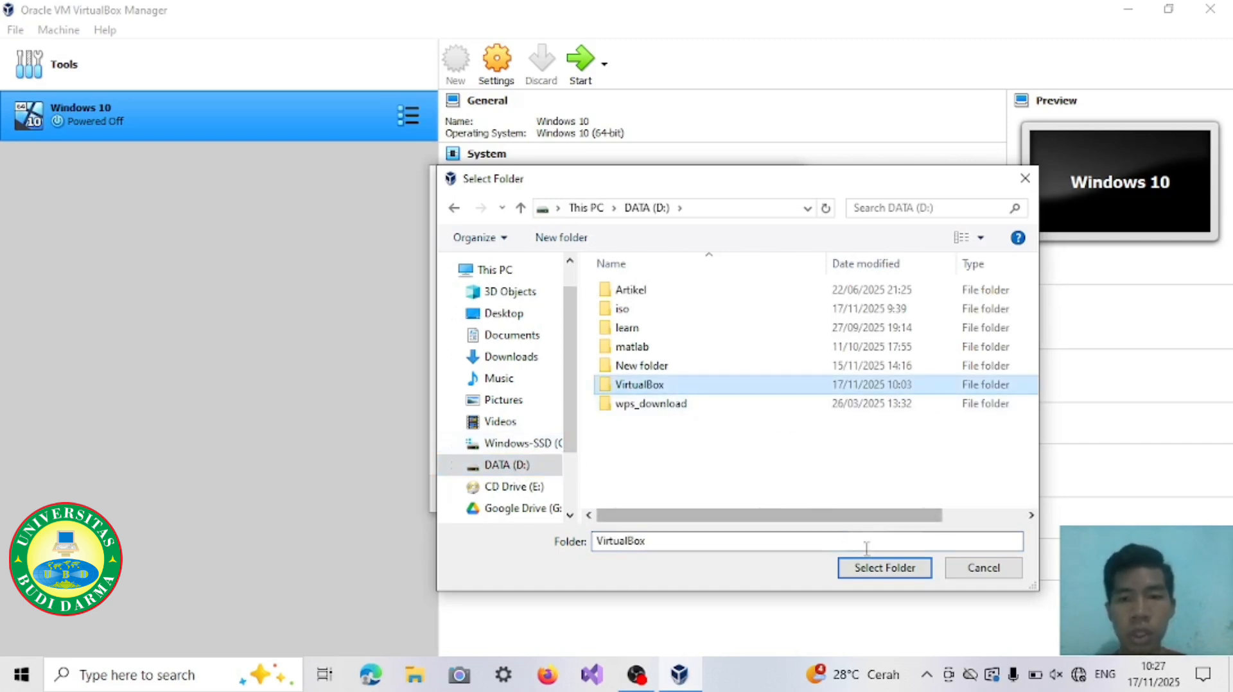
{"action": "left_click", "coordinate": [884, 568]}
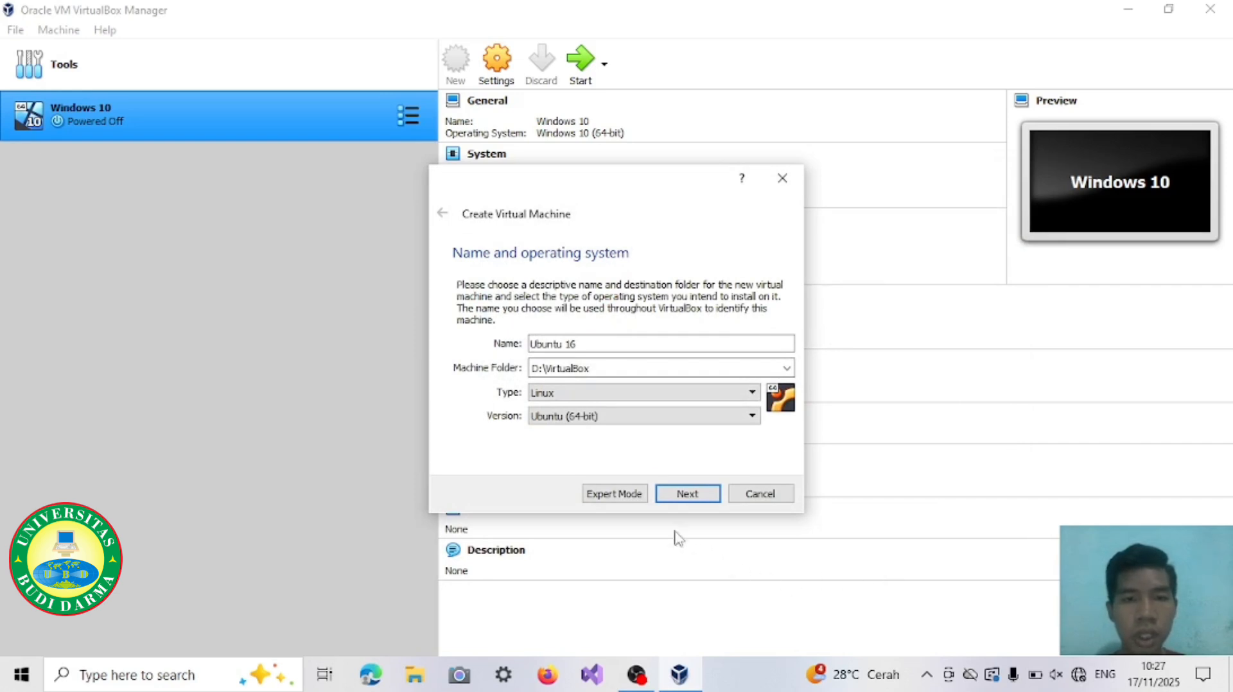
{"action": "left_click", "coordinate": [705, 500]}
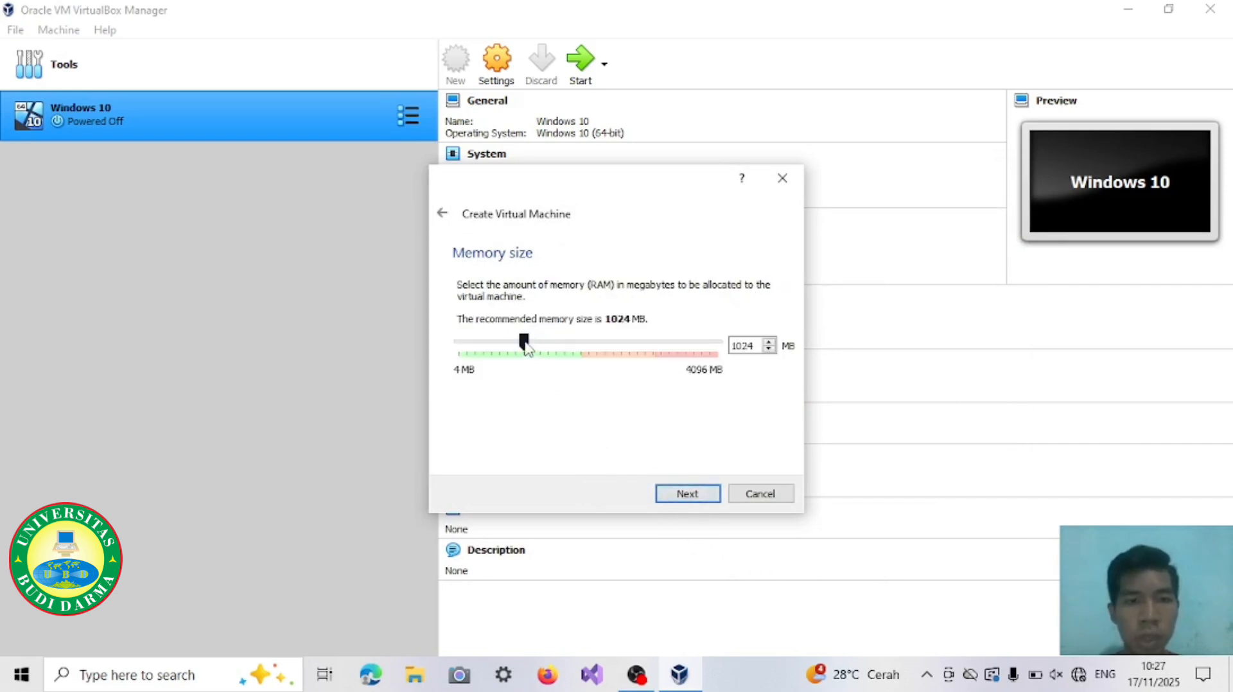
Step: Allocate 1786 MB of memory and create the machine with the existing virtual hard disk Windows 10.vdi
{"action": "left_click_drag", "start_coordinate": [526, 348], "coordinate": [578, 364]}
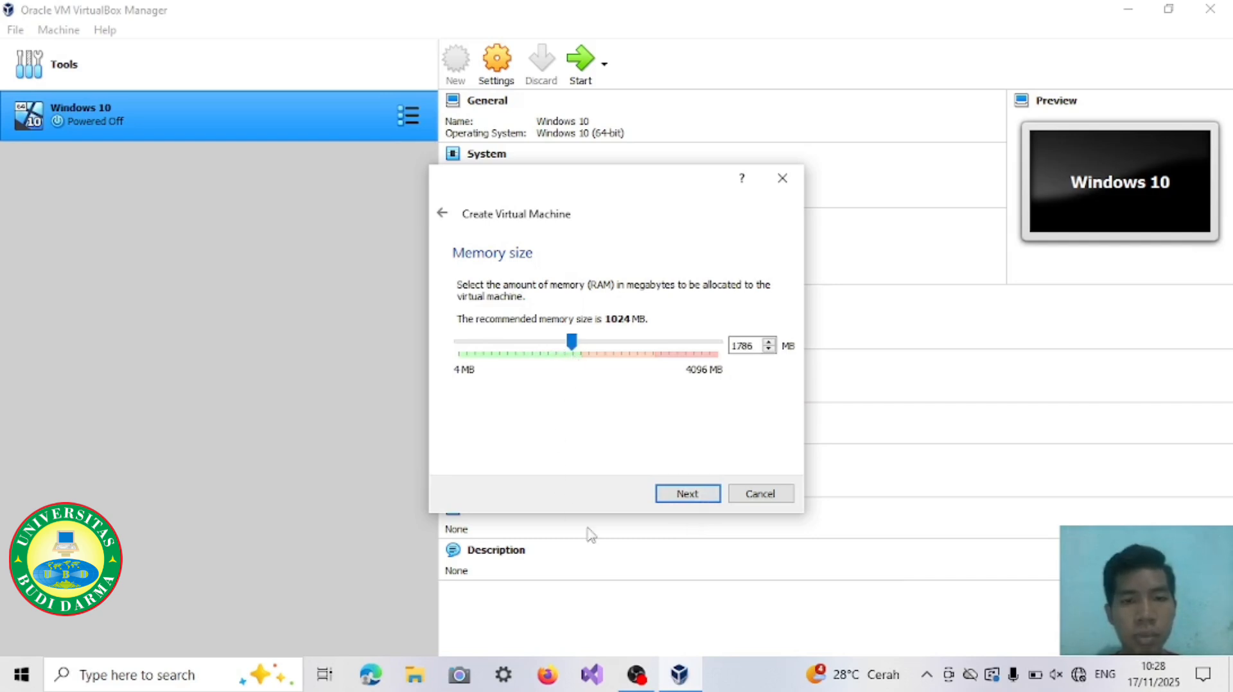
{"action": "left_click", "coordinate": [708, 500]}
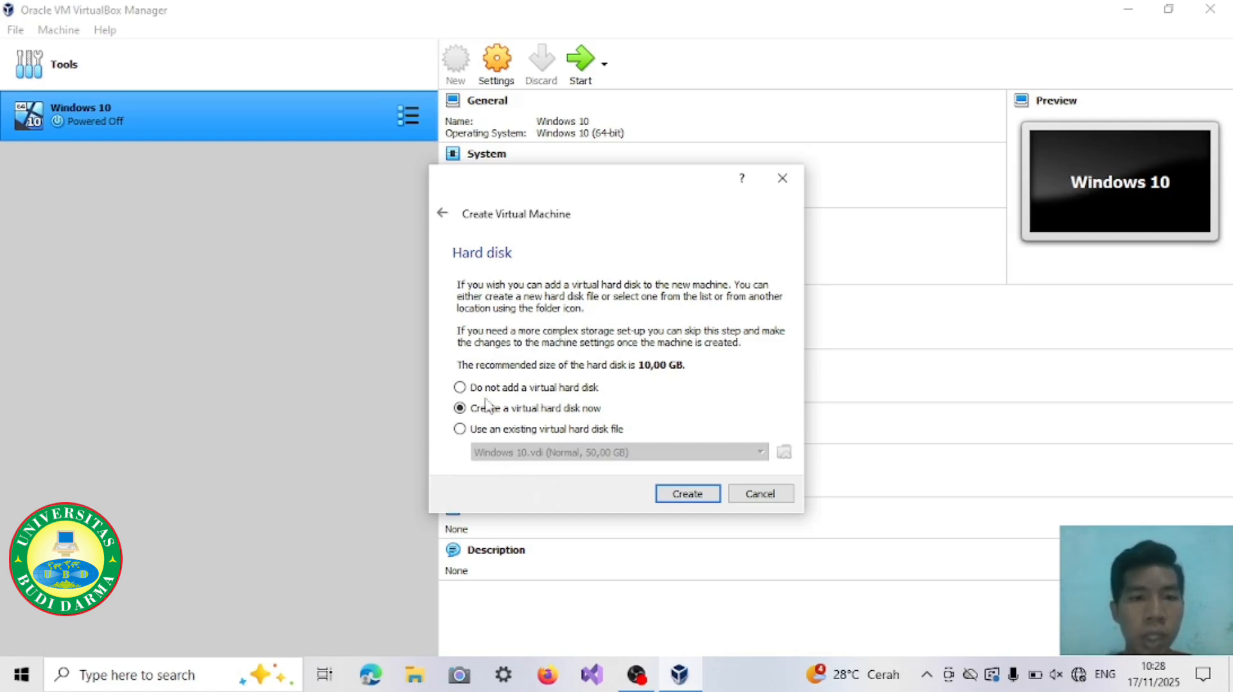
{"action": "left_click", "coordinate": [460, 429]}
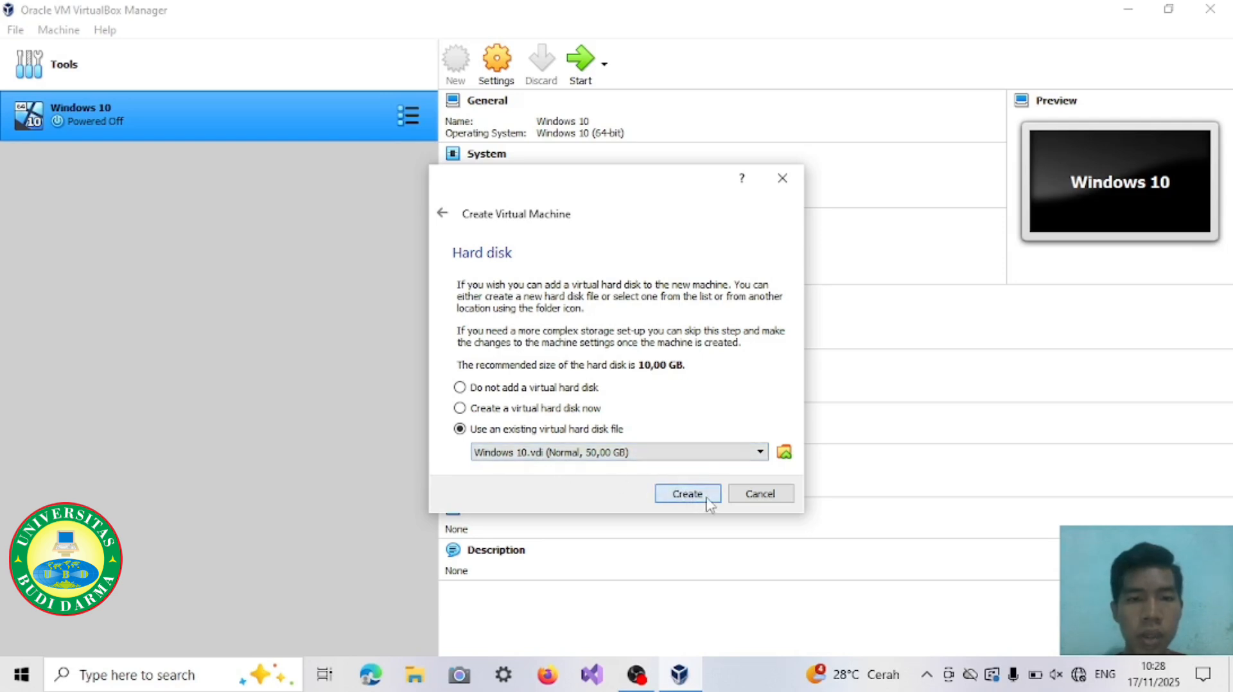
{"action": "left_click", "coordinate": [687, 494]}
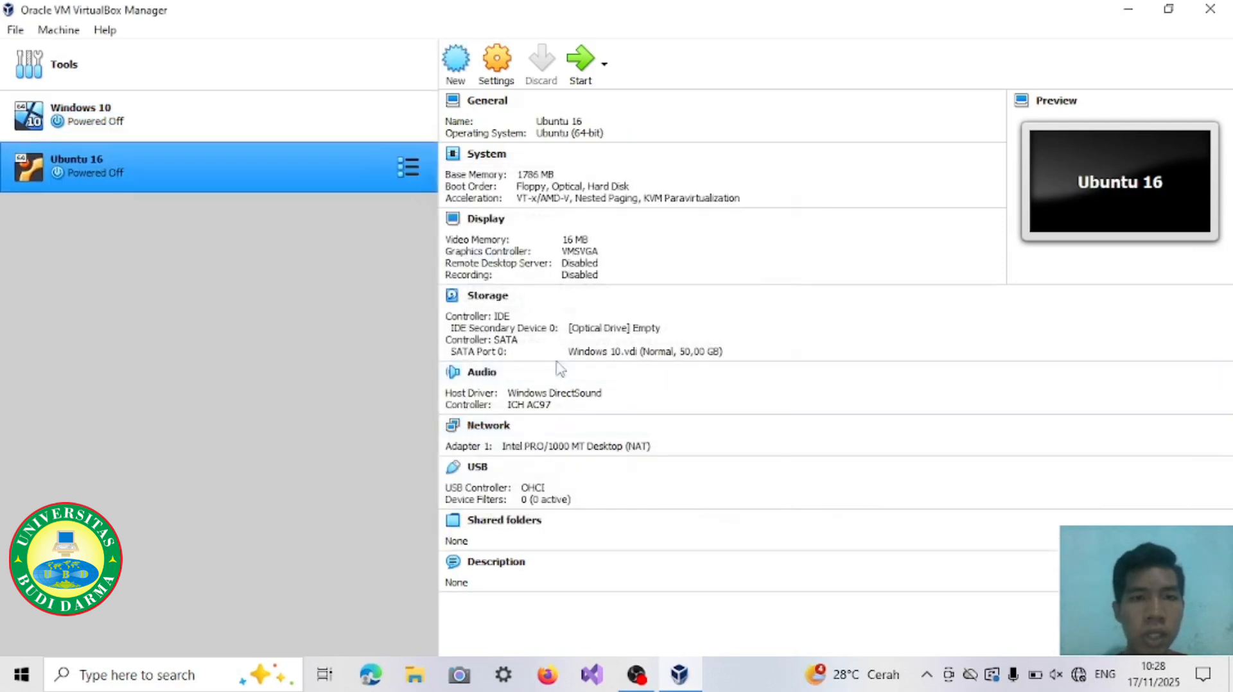
Step: Set the Ubuntu 16 machine's video memory to 64 MB
{"action": "left_click", "coordinate": [577, 240]}
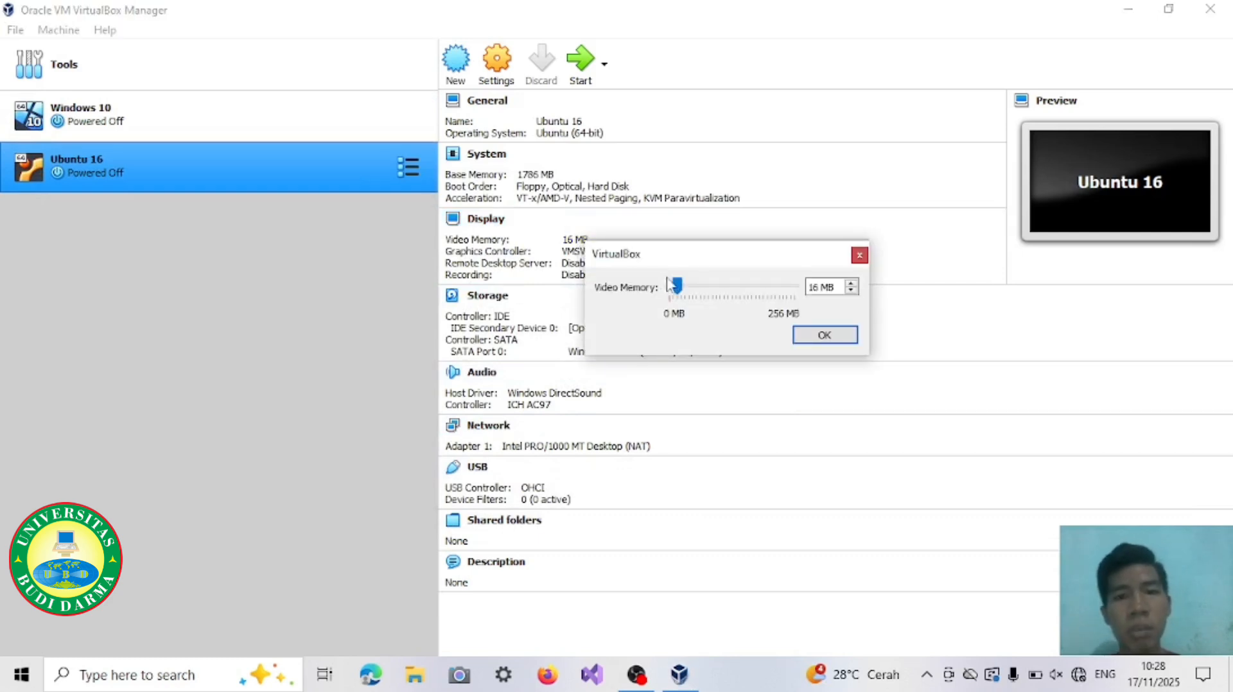
{"action": "left_click_drag", "start_coordinate": [677, 287], "coordinate": [702, 292]}
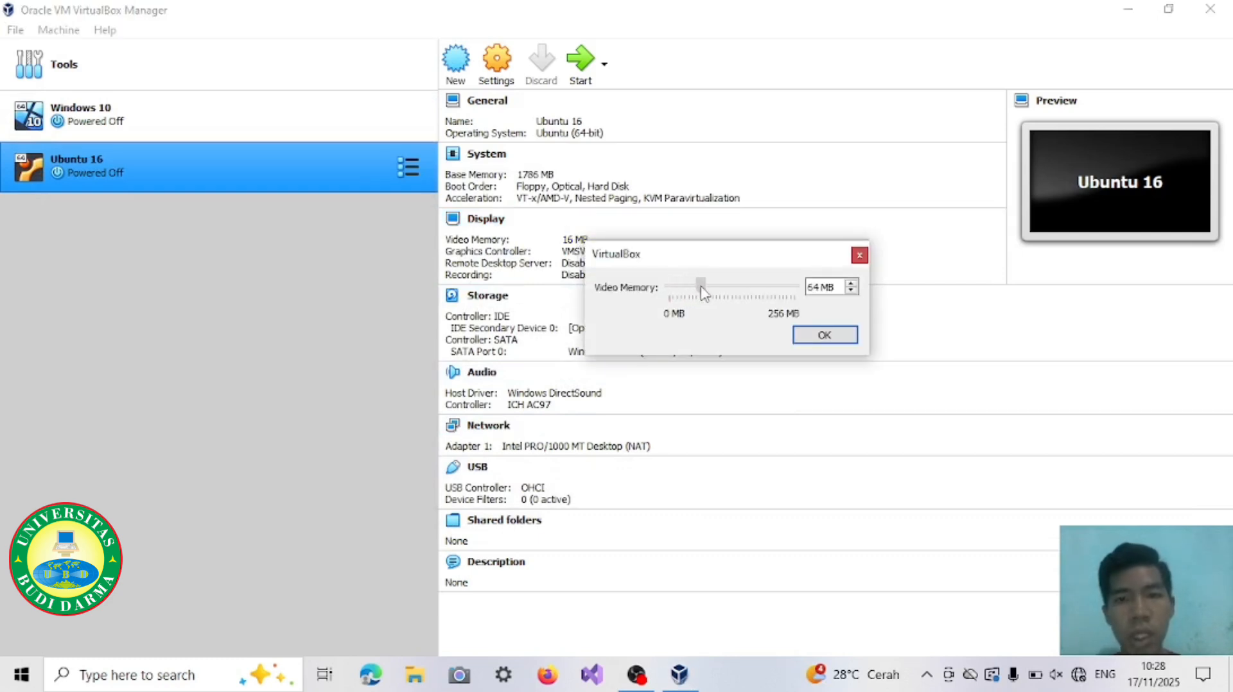
{"action": "left_click", "coordinate": [836, 340]}
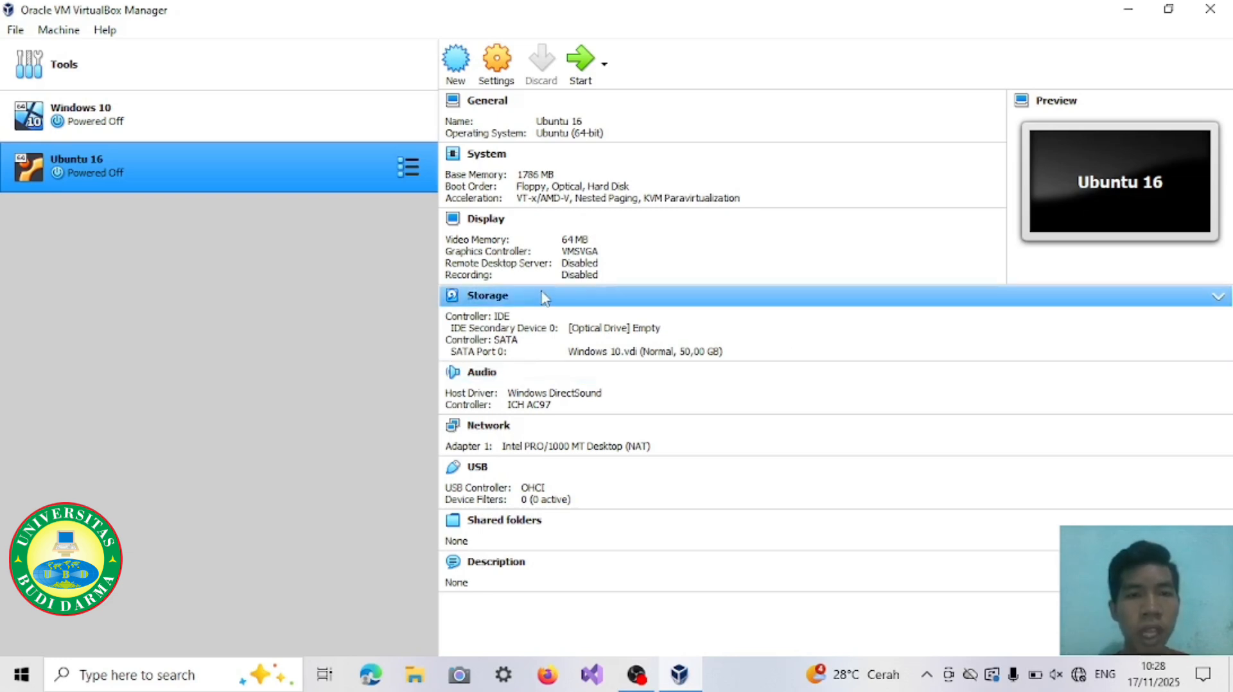
Step: Load ubuntu-16.04.1-desktop-amd64.iso from D:\iso into the Ubuntu 16 machine's empty optical drive and save the storage settings
{"action": "left_click", "coordinate": [498, 299]}
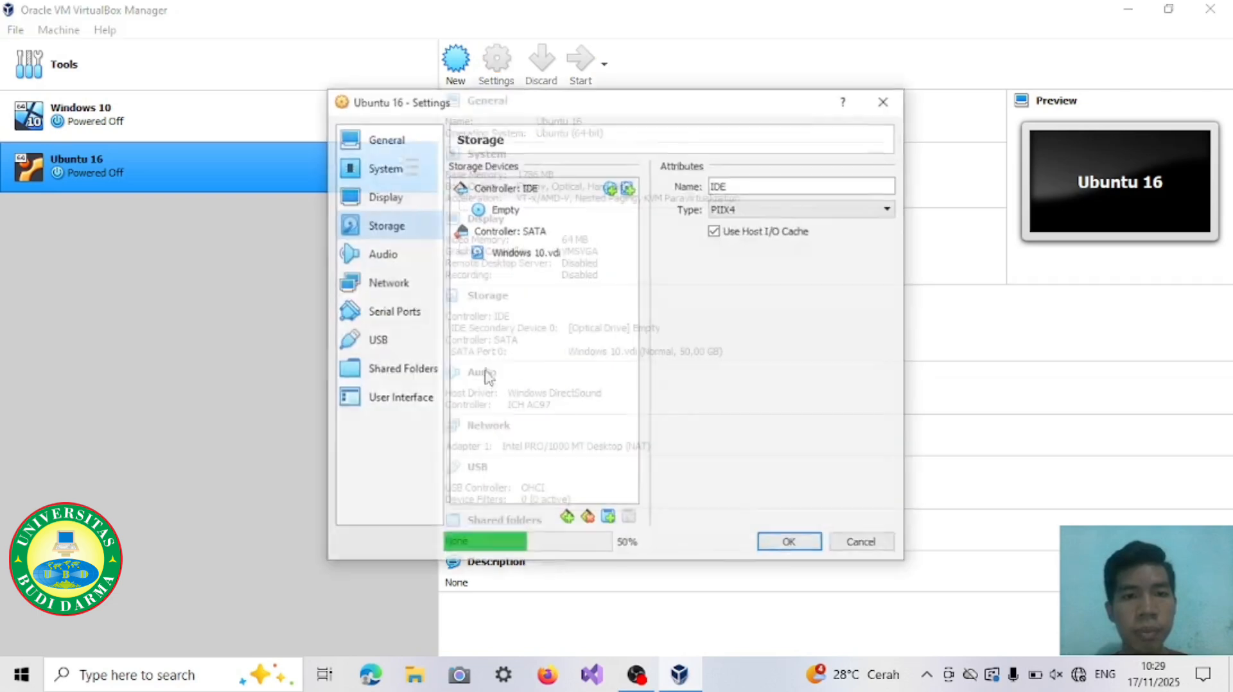
{"action": "left_click", "coordinate": [483, 211]}
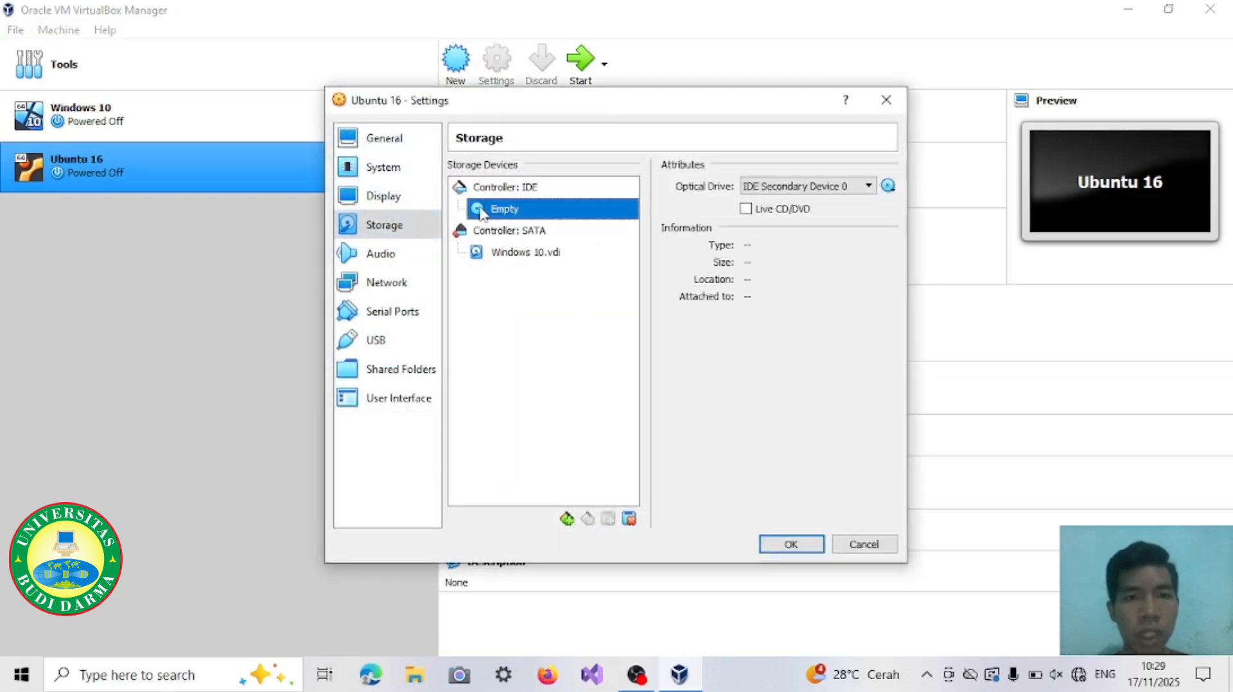
{"action": "left_click", "coordinate": [890, 187]}
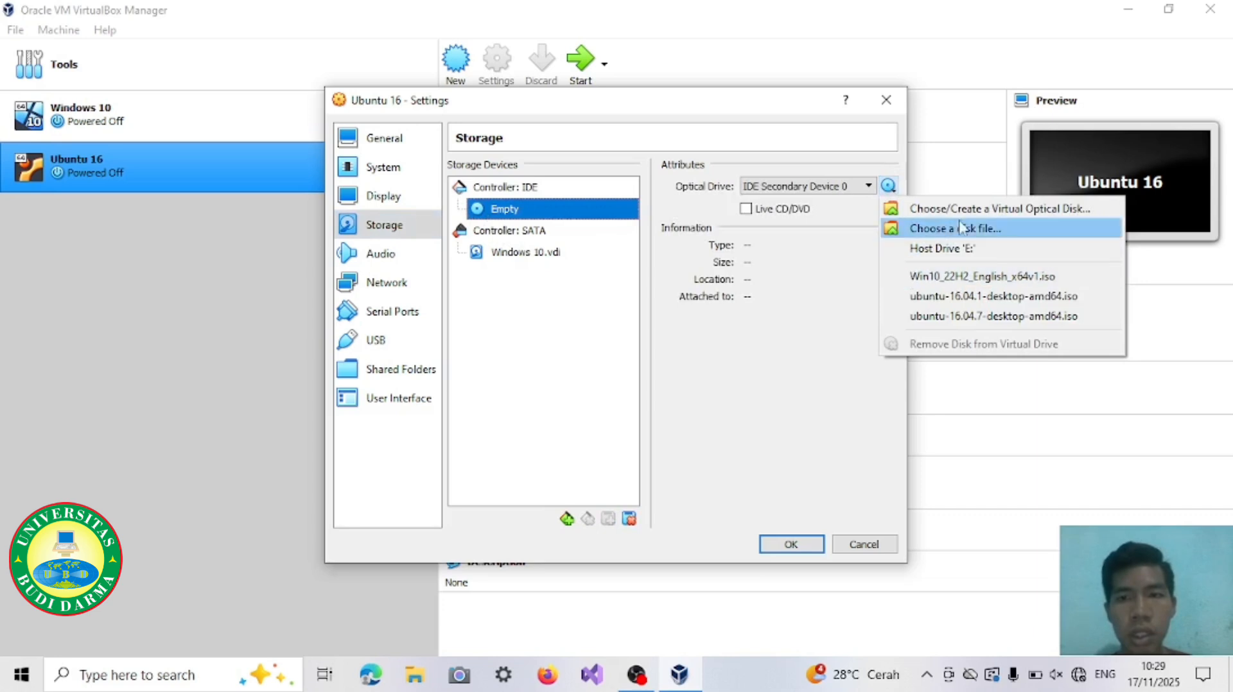
{"action": "left_click", "coordinate": [1028, 233]}
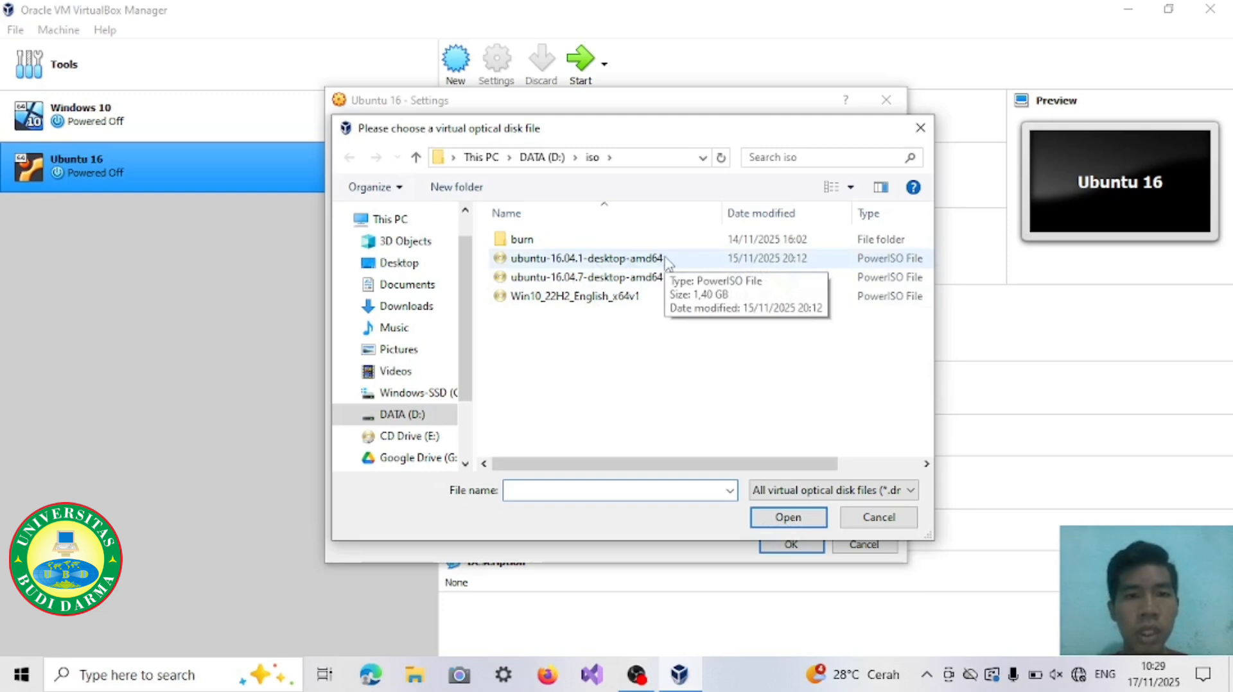
{"action": "left_click", "coordinate": [683, 263]}
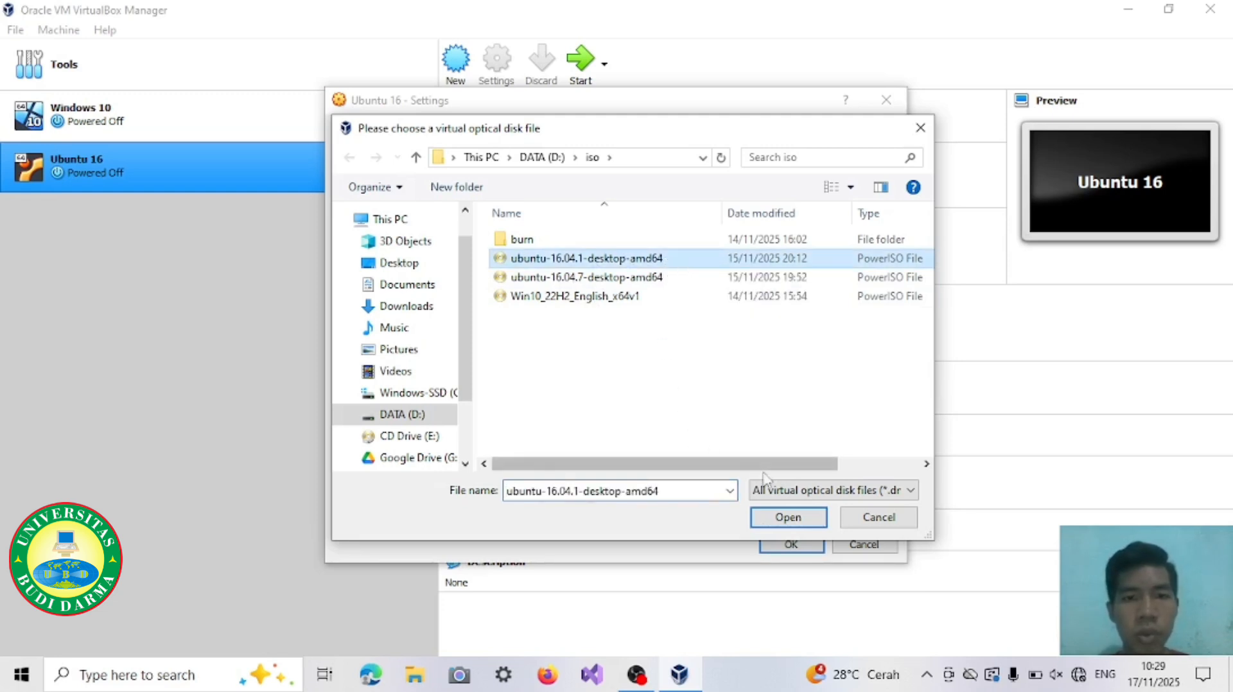
{"action": "left_click", "coordinate": [794, 525]}
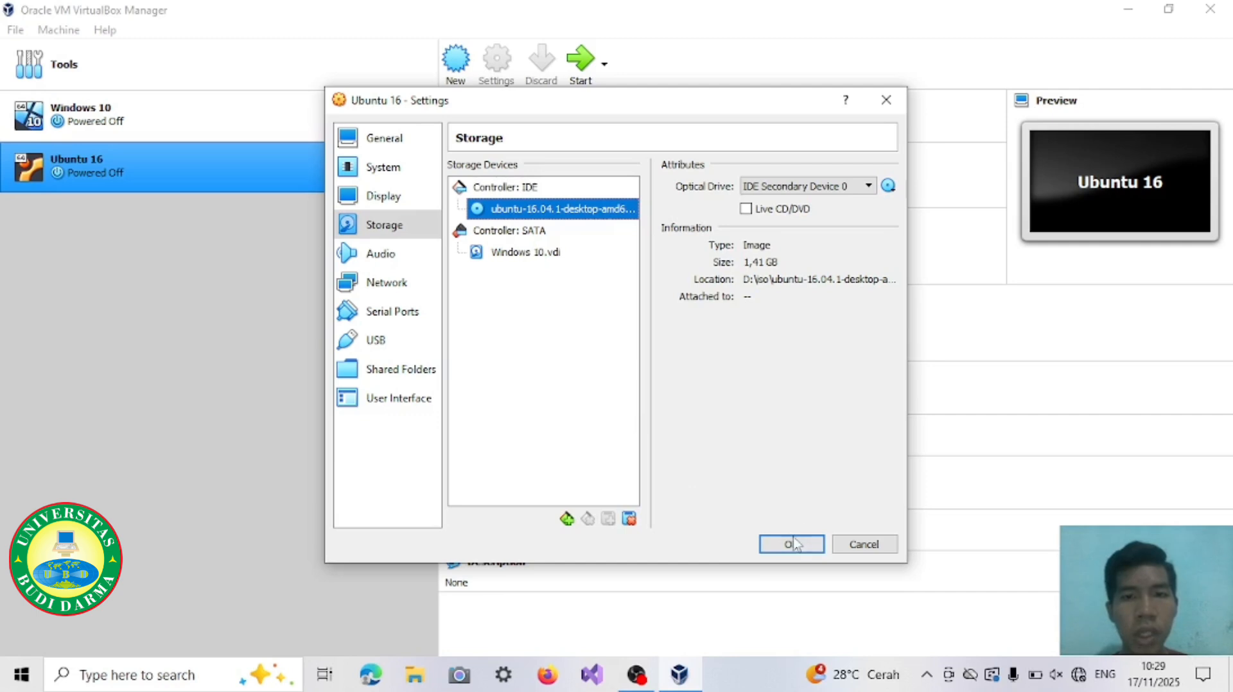
{"action": "left_click", "coordinate": [791, 545]}
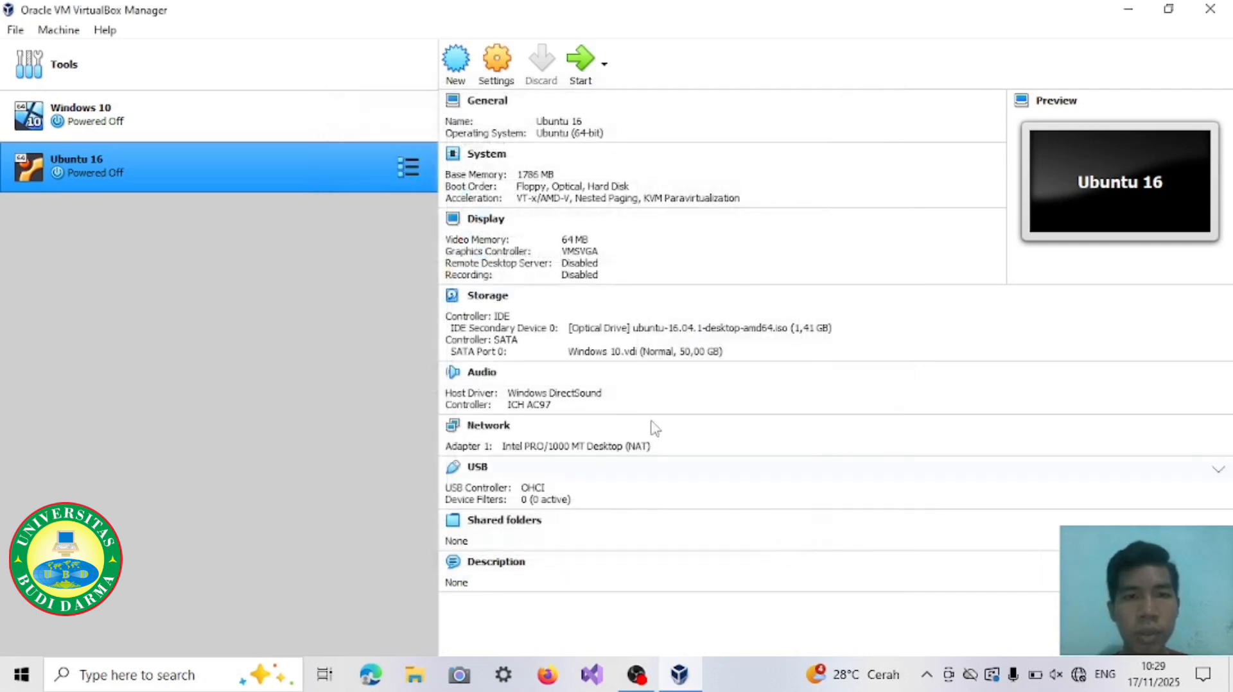
Step: Start the Ubuntu 16 machine, maximize its window and dismiss the keyboard capture and mouse integration notices
{"action": "left_click", "coordinate": [583, 65]}
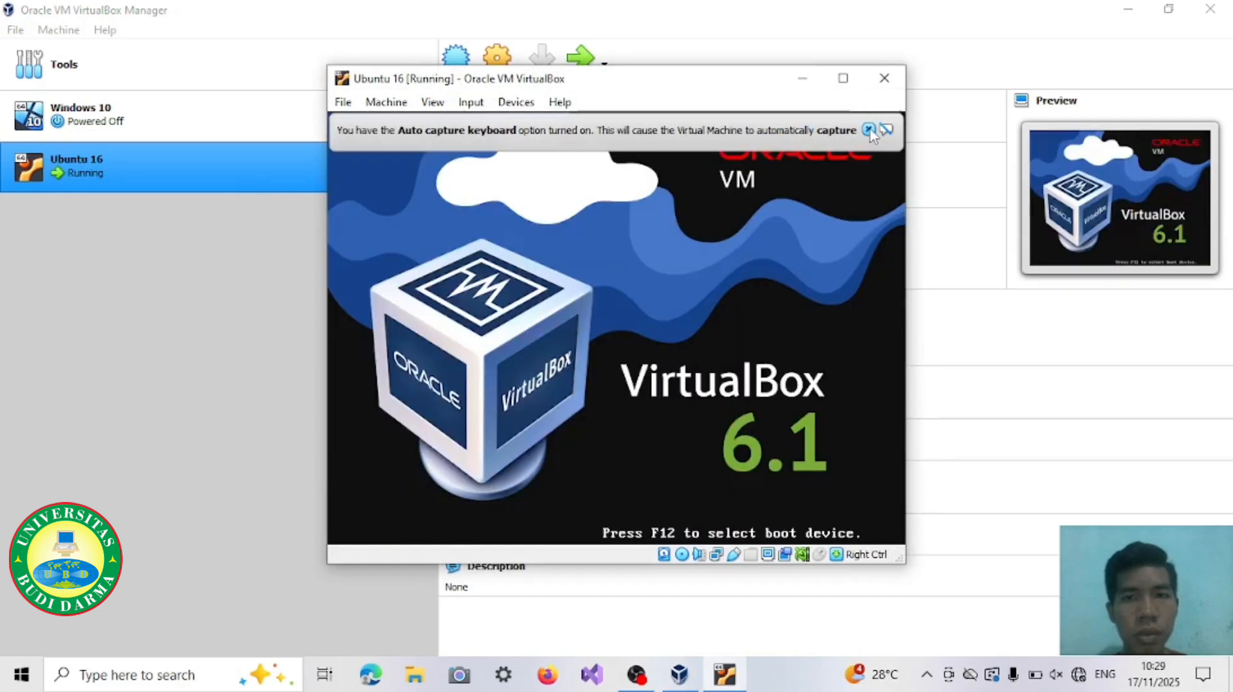
{"action": "left_click", "coordinate": [868, 129]}
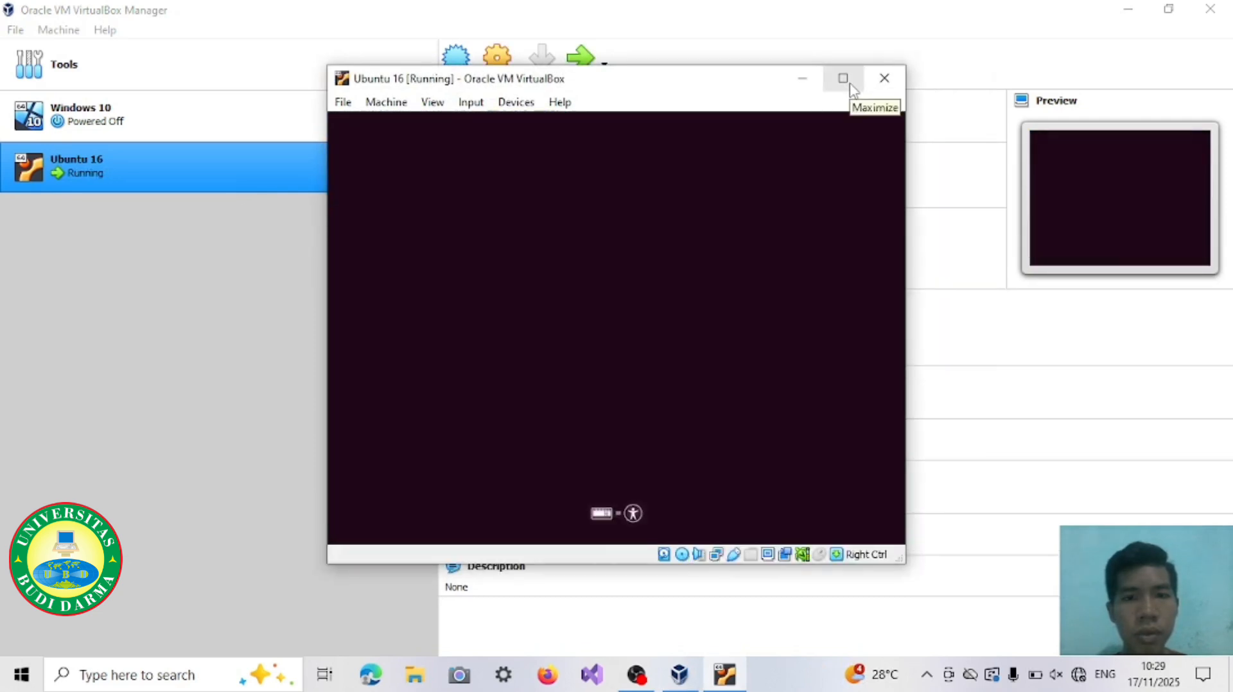
{"action": "left_click", "coordinate": [850, 86]}
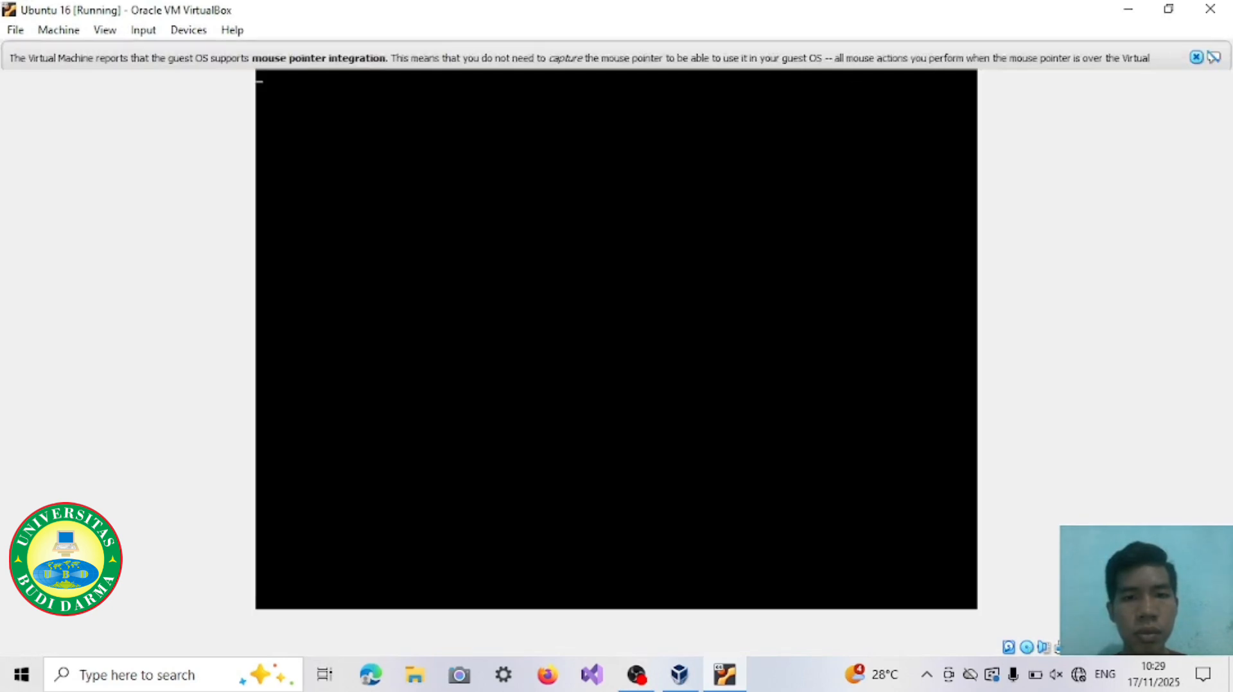
{"action": "left_click", "coordinate": [1195, 57]}
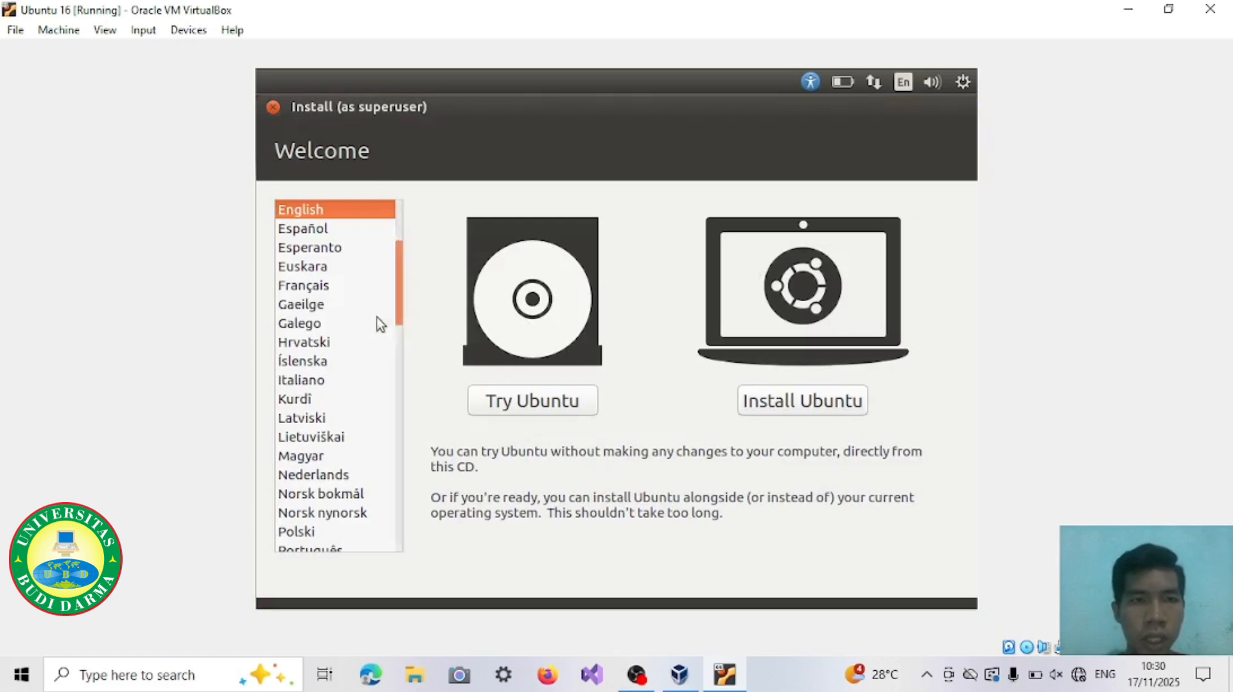
Step: Set the installer language to Bahasa Indonesia and begin installing Ubuntu with the third-party software option enabled
{"action": "scroll", "coordinate": [363, 325], "scroll_direction": "up", "scroll_amount": 3}
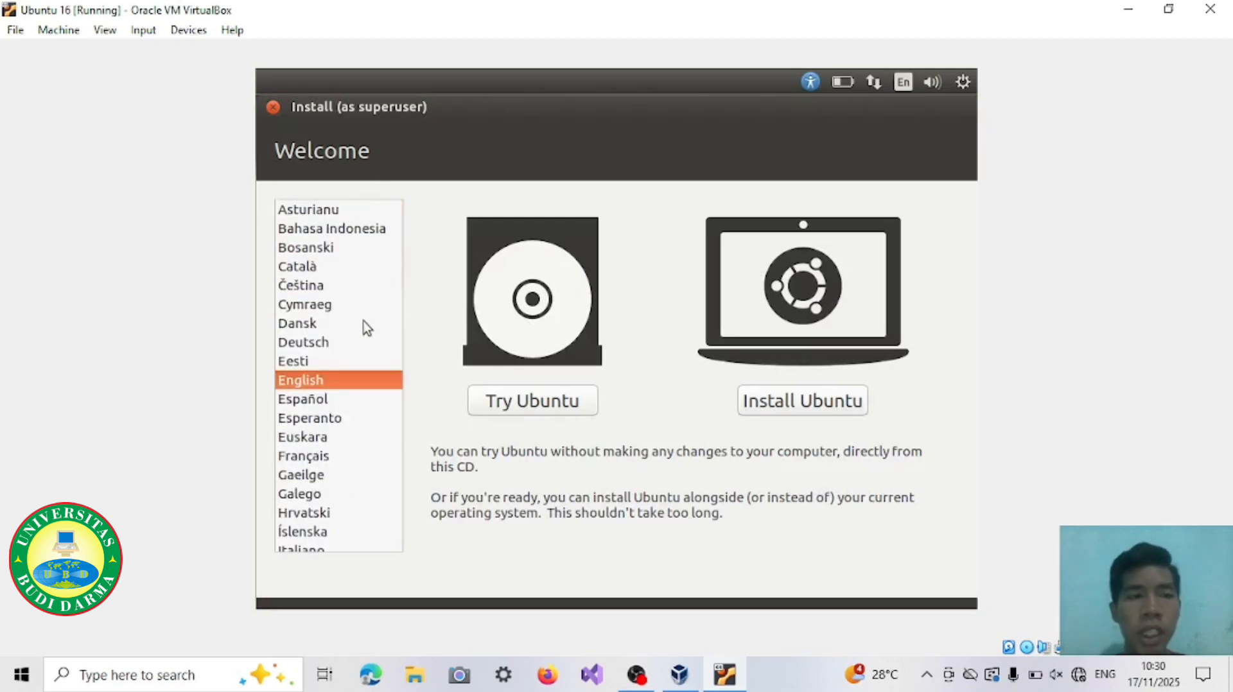
{"action": "left_click", "coordinate": [350, 229]}
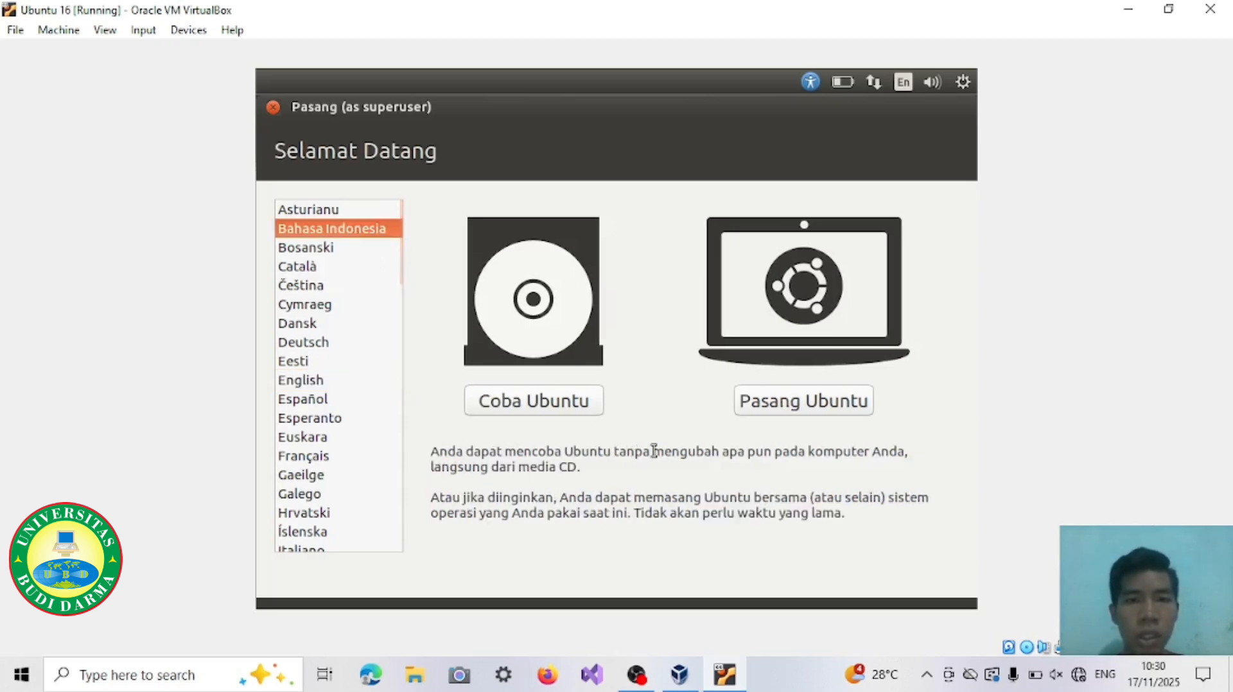
{"action": "left_click", "coordinate": [805, 403]}
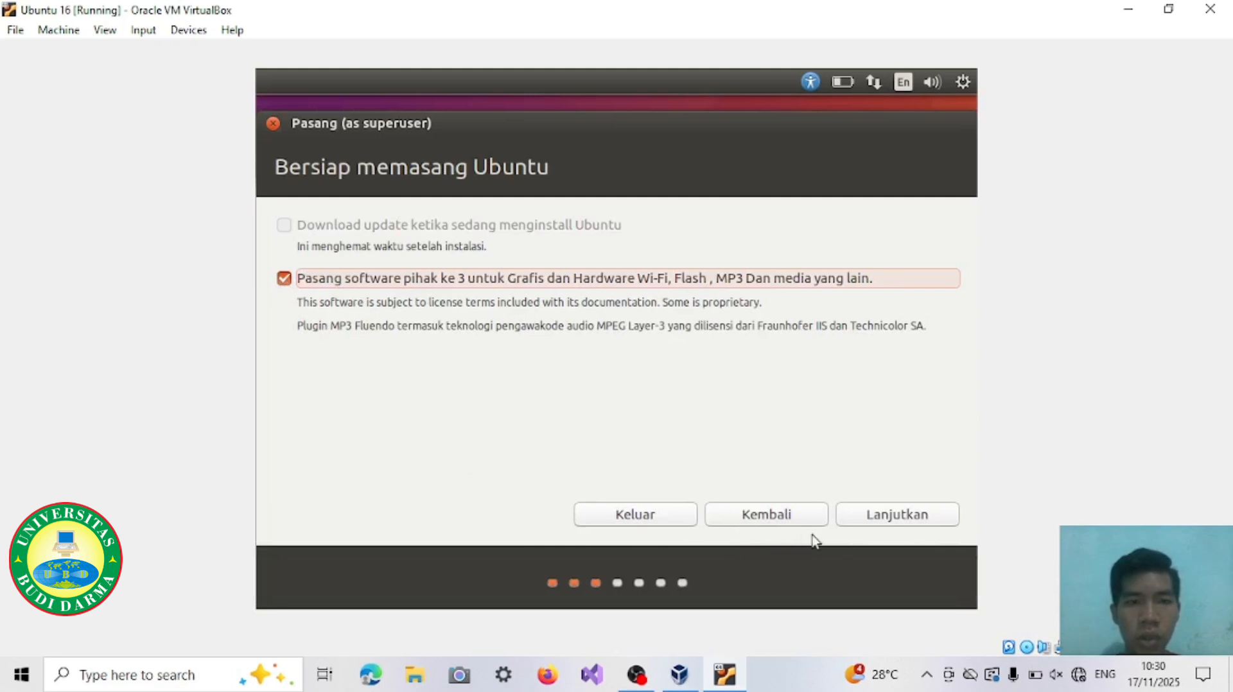
{"action": "left_click", "coordinate": [902, 521]}
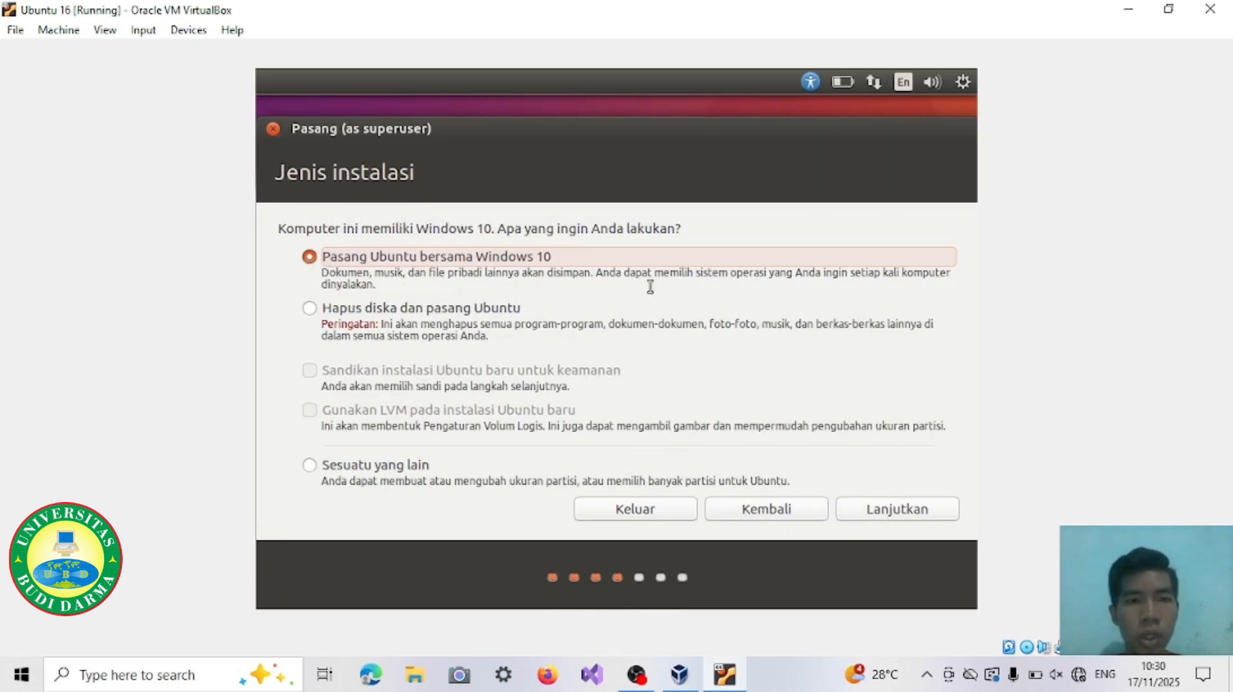
Step: Choose to install Ubuntu alongside Windows 10 with the proposed disk split and confirm writing the partition changes
{"action": "left_click", "coordinate": [868, 512]}
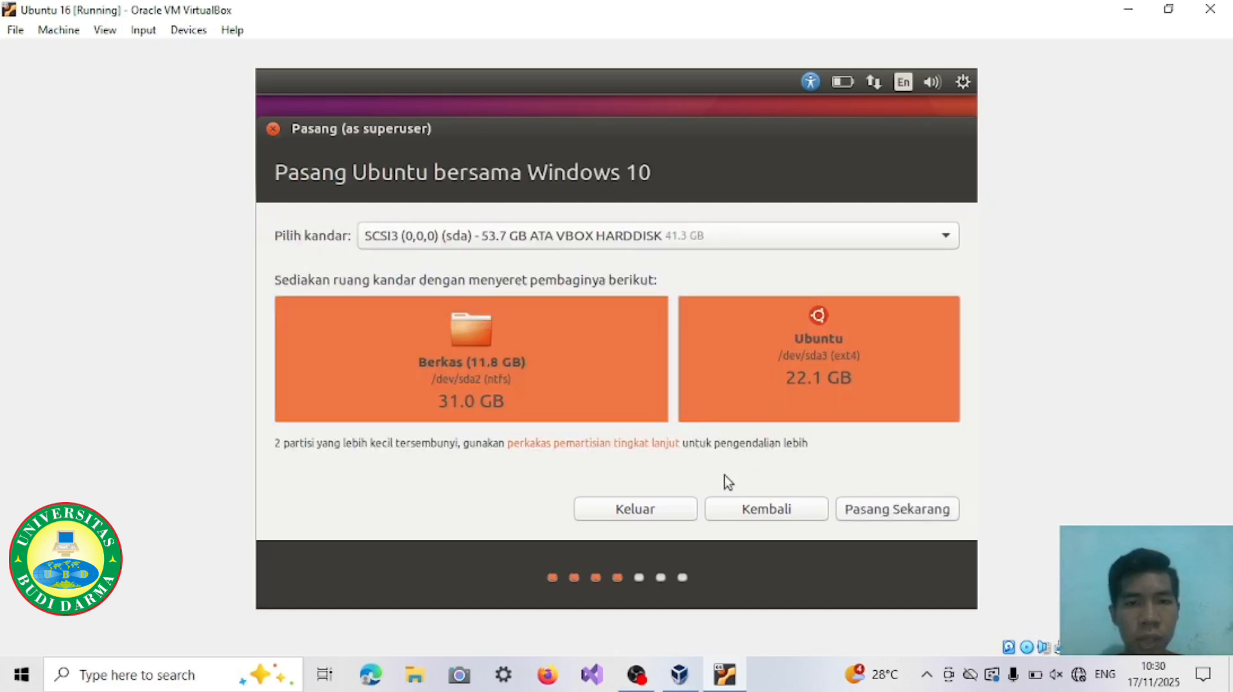
{"action": "left_click", "coordinate": [896, 511]}
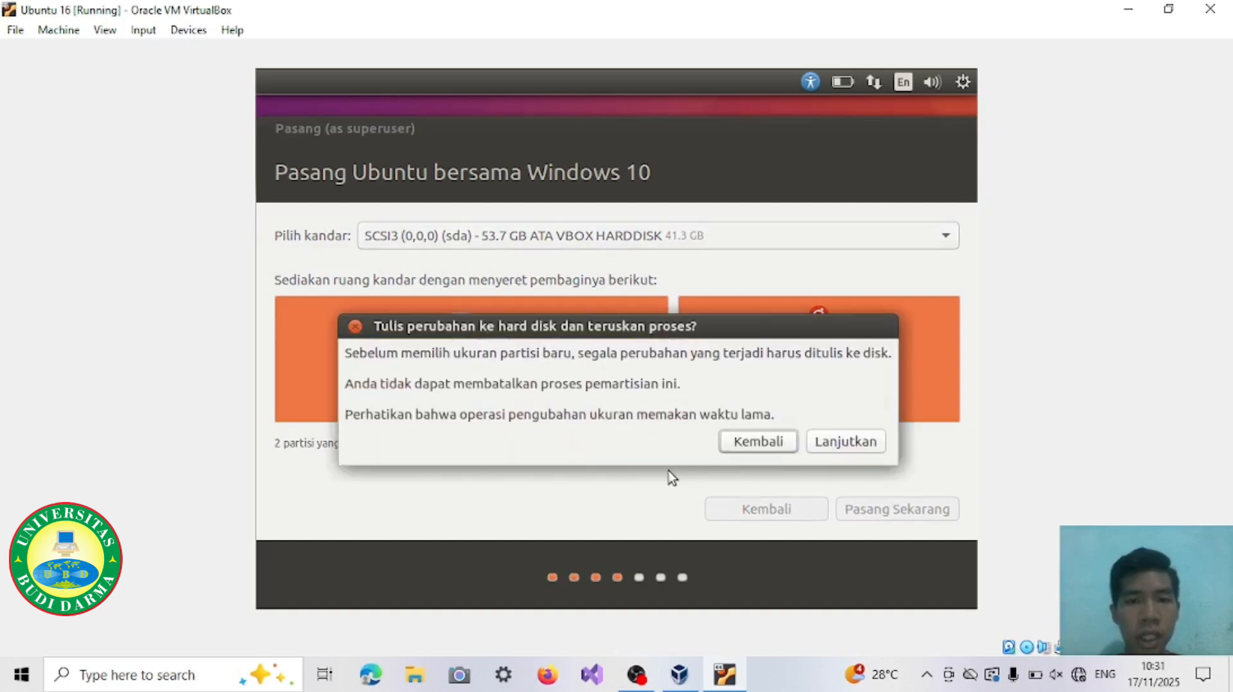
{"action": "left_click", "coordinate": [845, 442]}
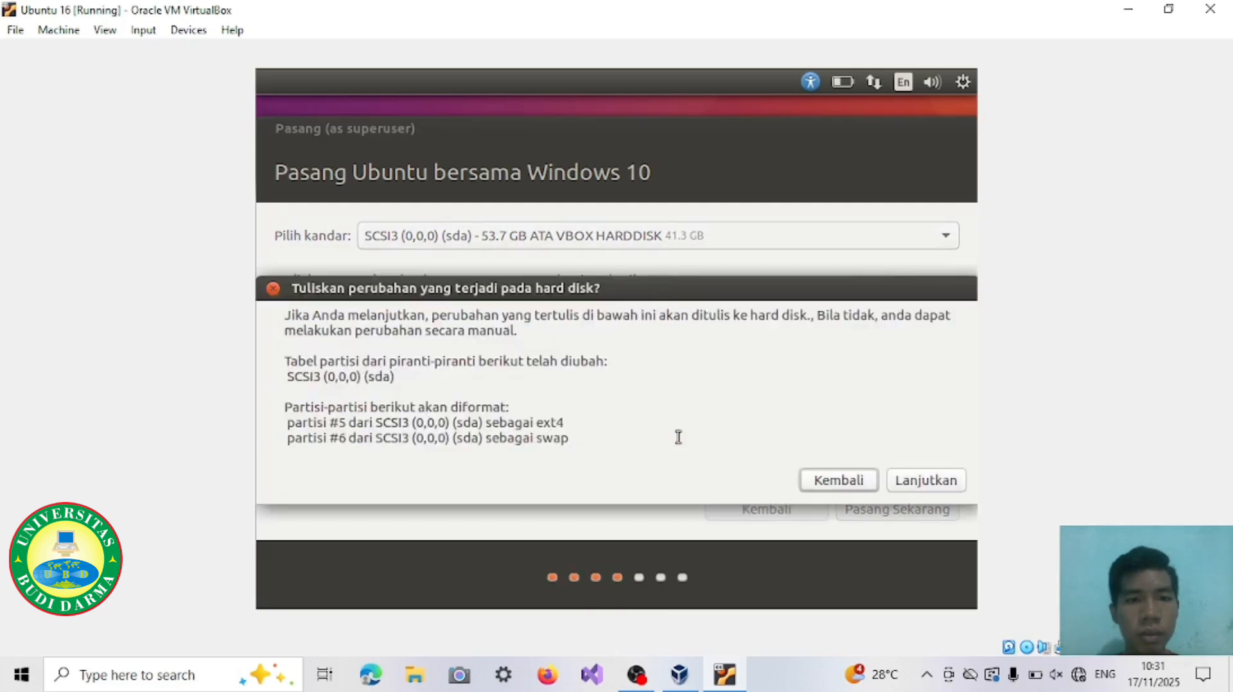
{"action": "left_click", "coordinate": [909, 481]}
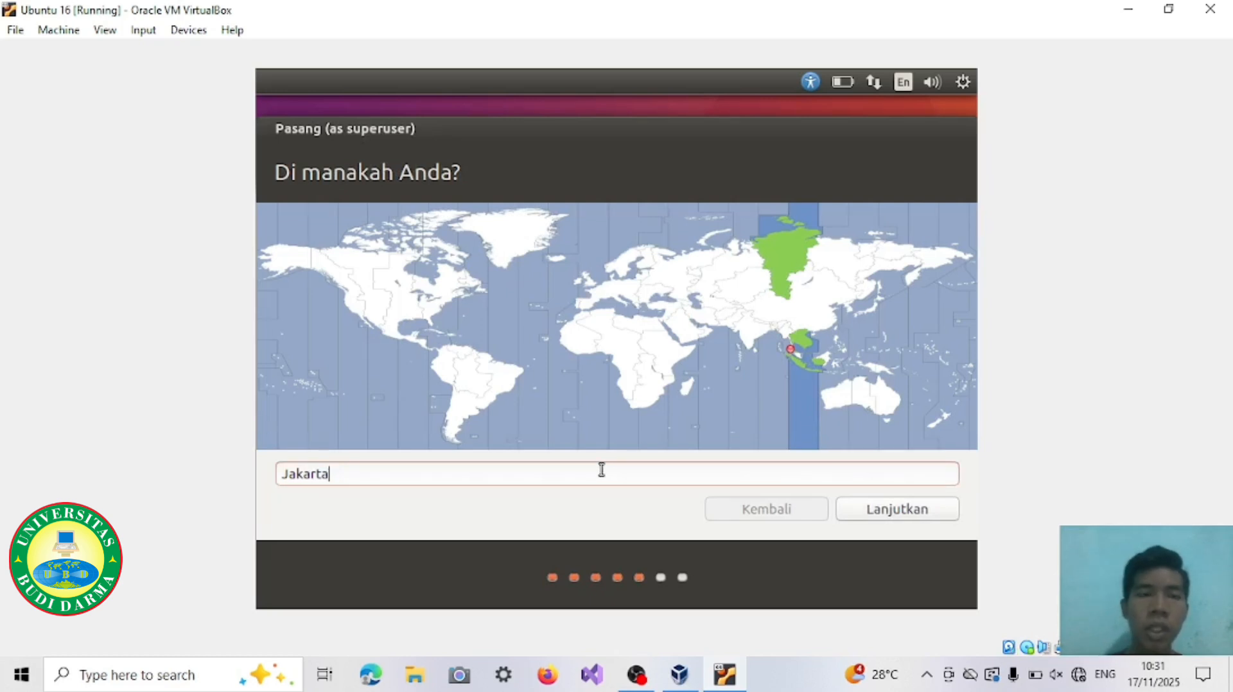
Step: Set the location to Kota Medan and accept the Inggris (AS) keyboard layout
{"action": "key", "text": "BackSpace"}
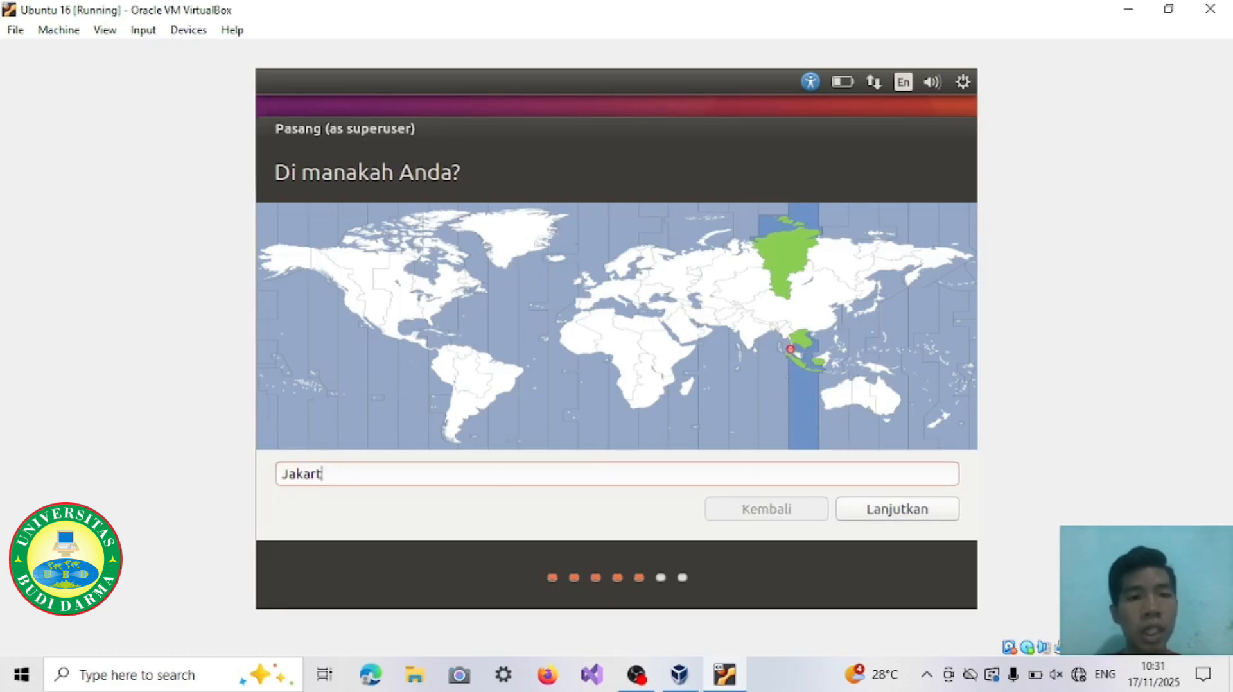
{"action": "key", "text": "BackSpace"}
{"action": "key", "text": "BackSpace"}
{"action": "key", "text": "BackSpace"}
{"action": "key", "text": "BackSpace"}
{"action": "key", "text": "BackSpace"}
{"action": "key", "text": "BackSpace"}
{"action": "type", "text": "Ko"}
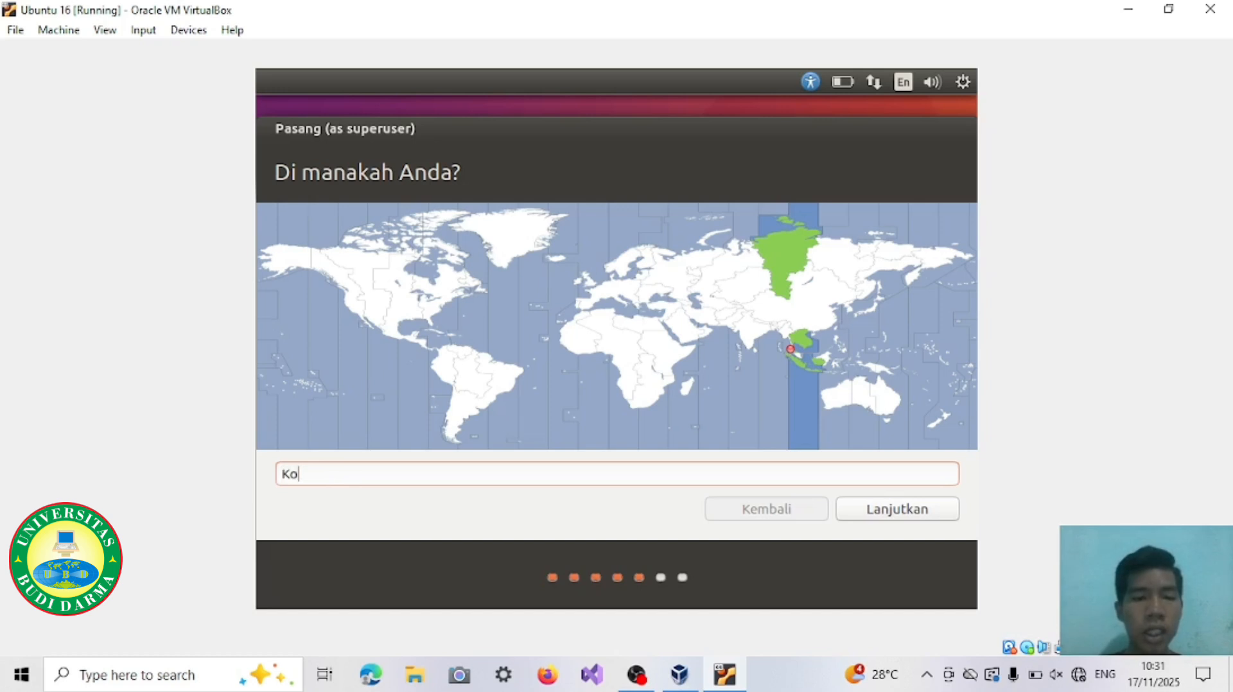
{"action": "type", "text": "ta Medan"}
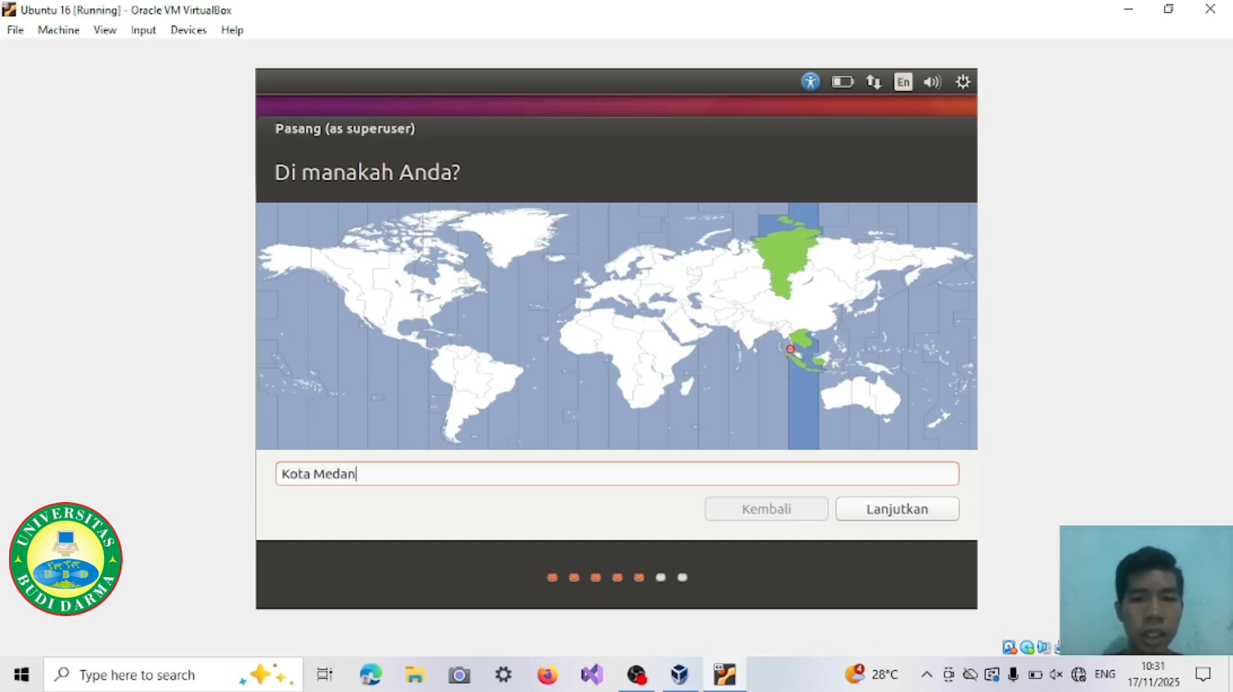
{"action": "left_click", "coordinate": [890, 511]}
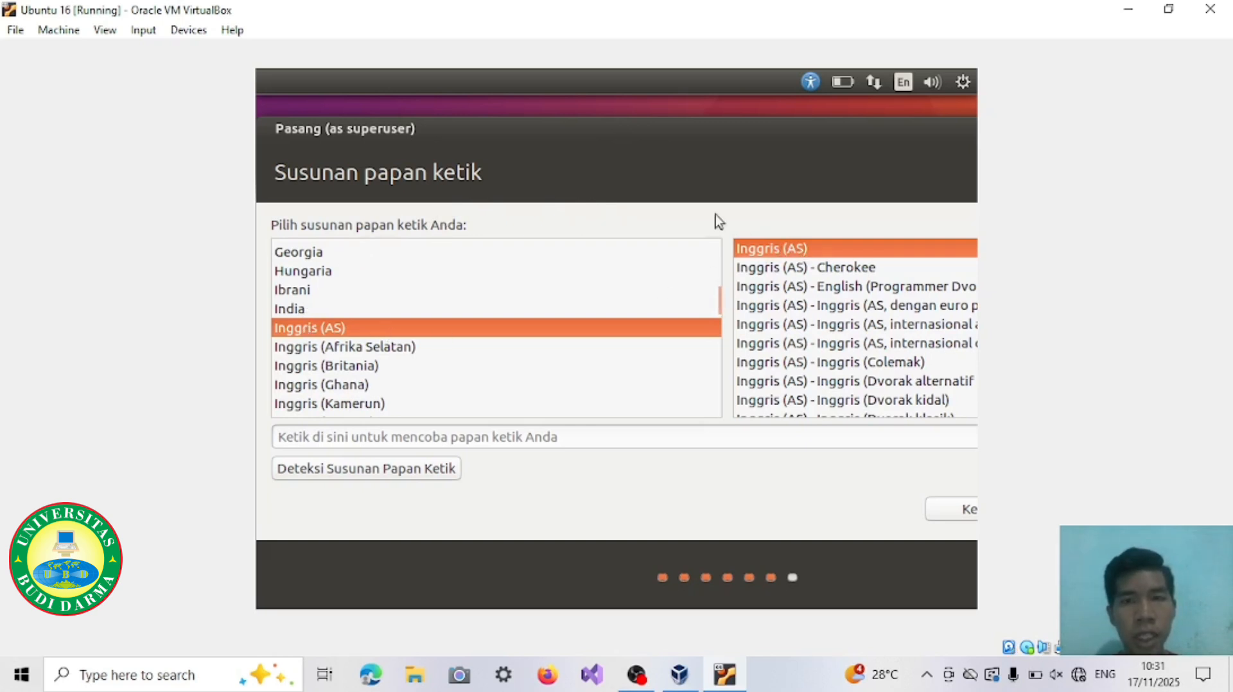
{"action": "left_click_drag", "start_coordinate": [633, 132], "coordinate": [358, 113]}
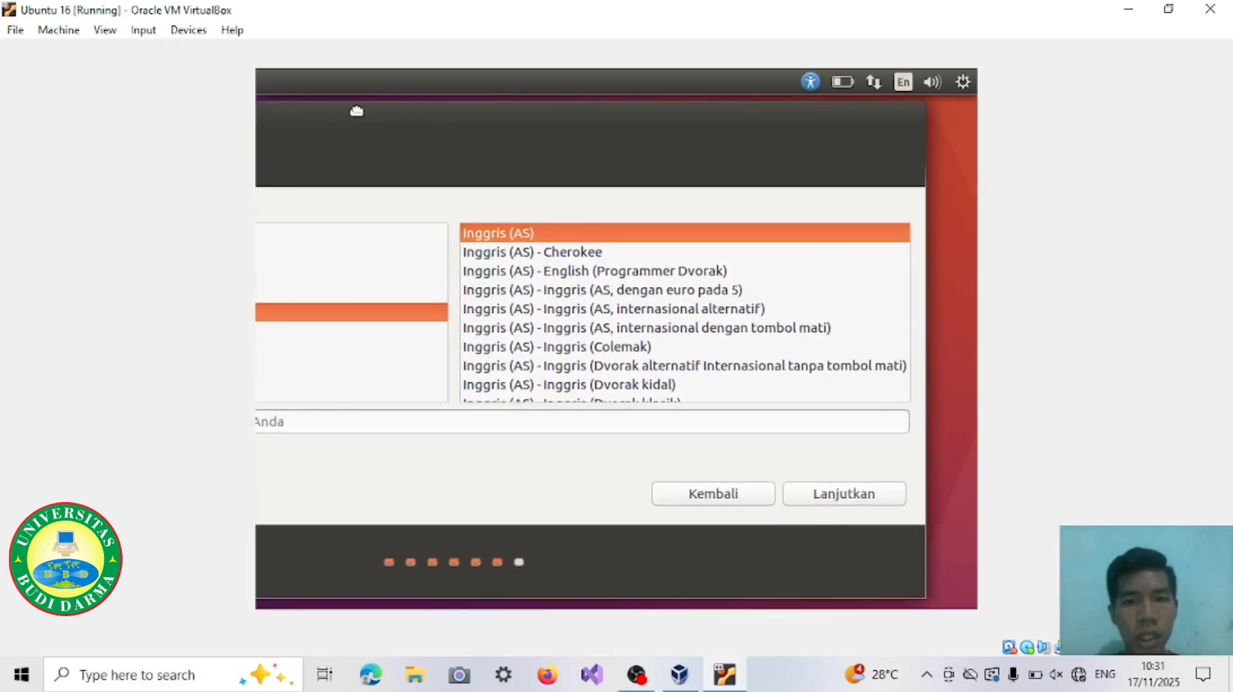
{"action": "left_click", "coordinate": [864, 497]}
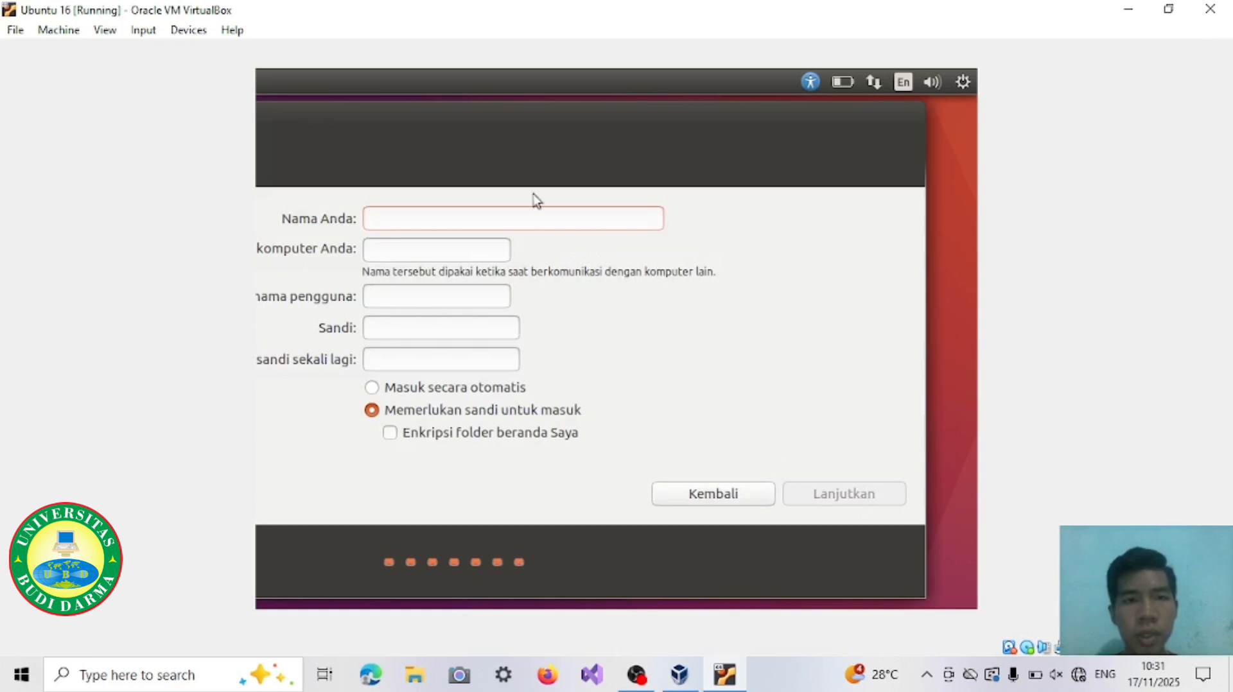
Step: Enter the user's full name and the account password with its confirmation, keep the password required for login, and continue the installation
{"action": "left_click_drag", "start_coordinate": [458, 108], "coordinate": [650, 106]}
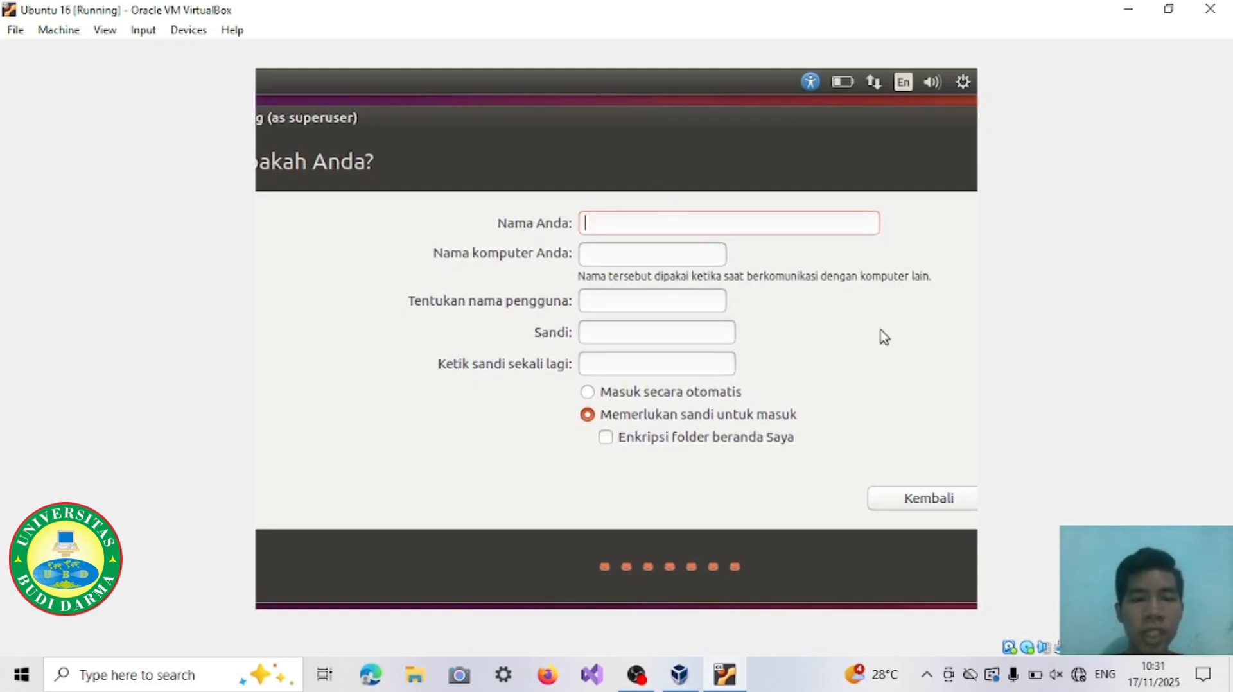
{"action": "type", "text": "Rahmad efendi"}
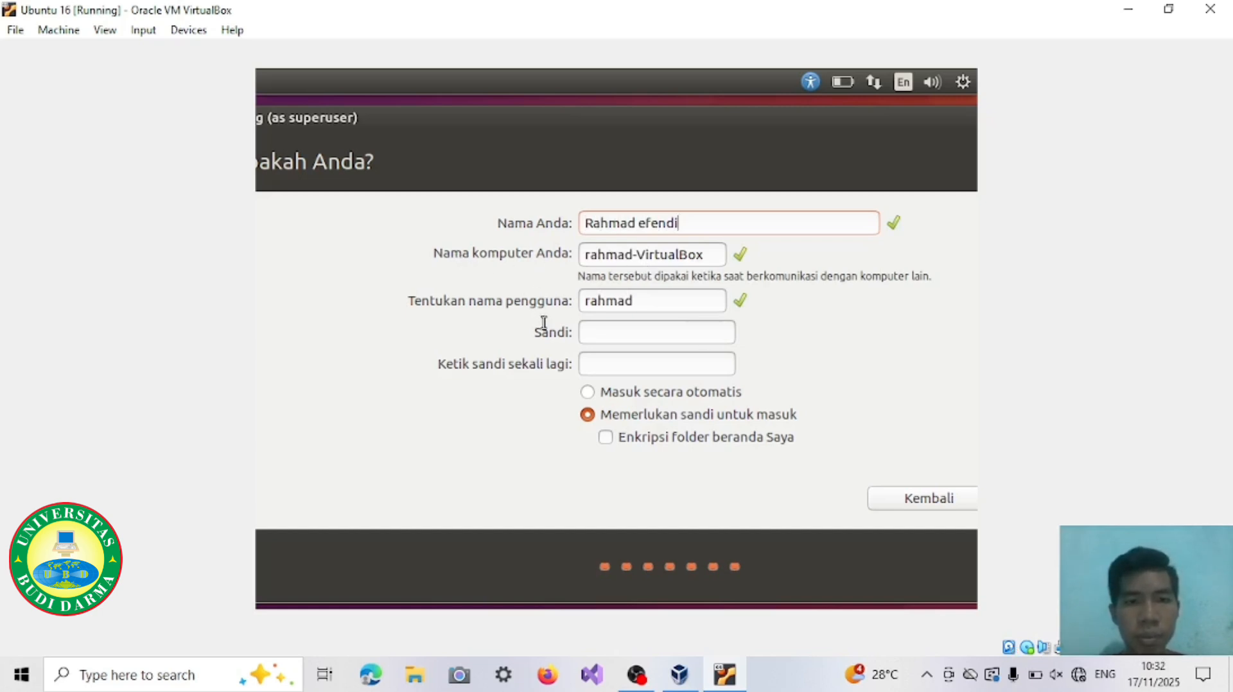
{"action": "left_click", "coordinate": [625, 334]}
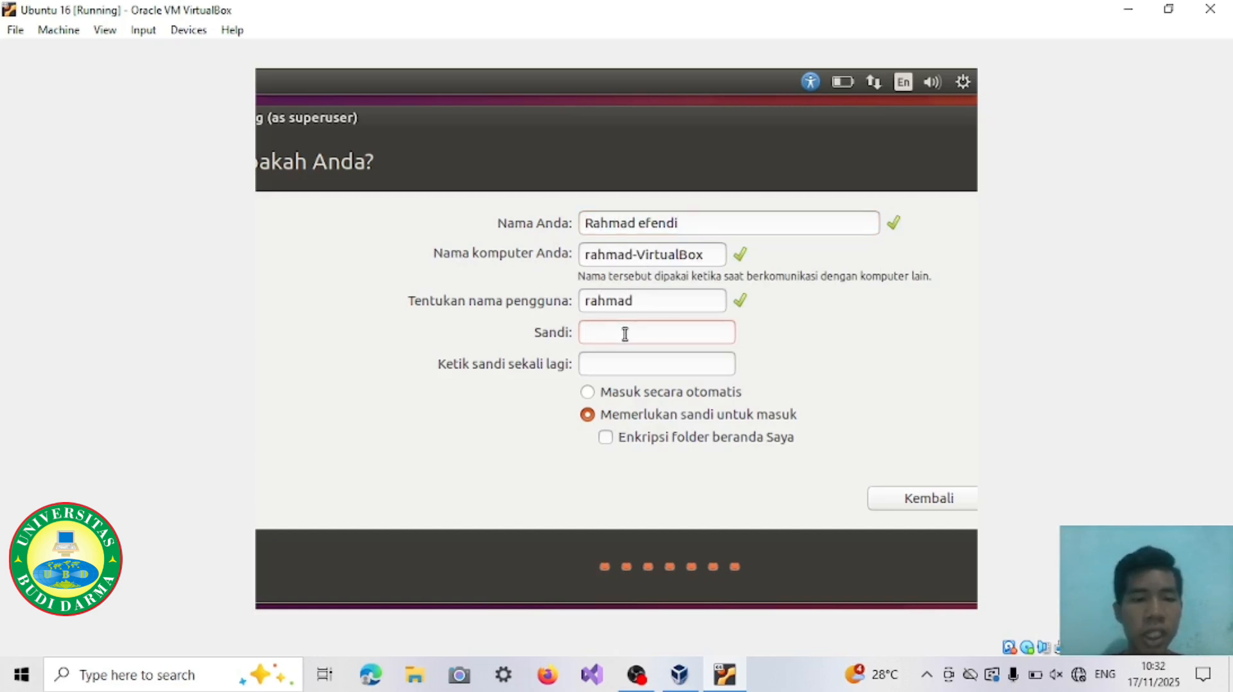
{"action": "type", "text": "********"}
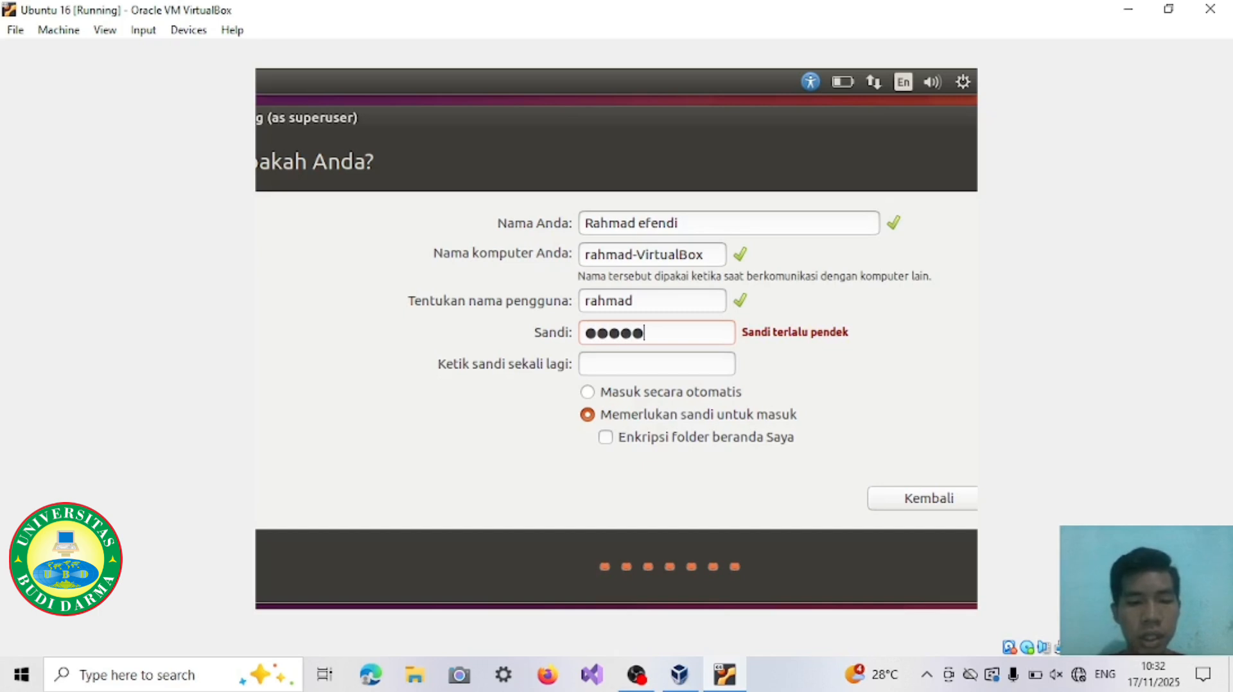
{"action": "type", "text": "*"}
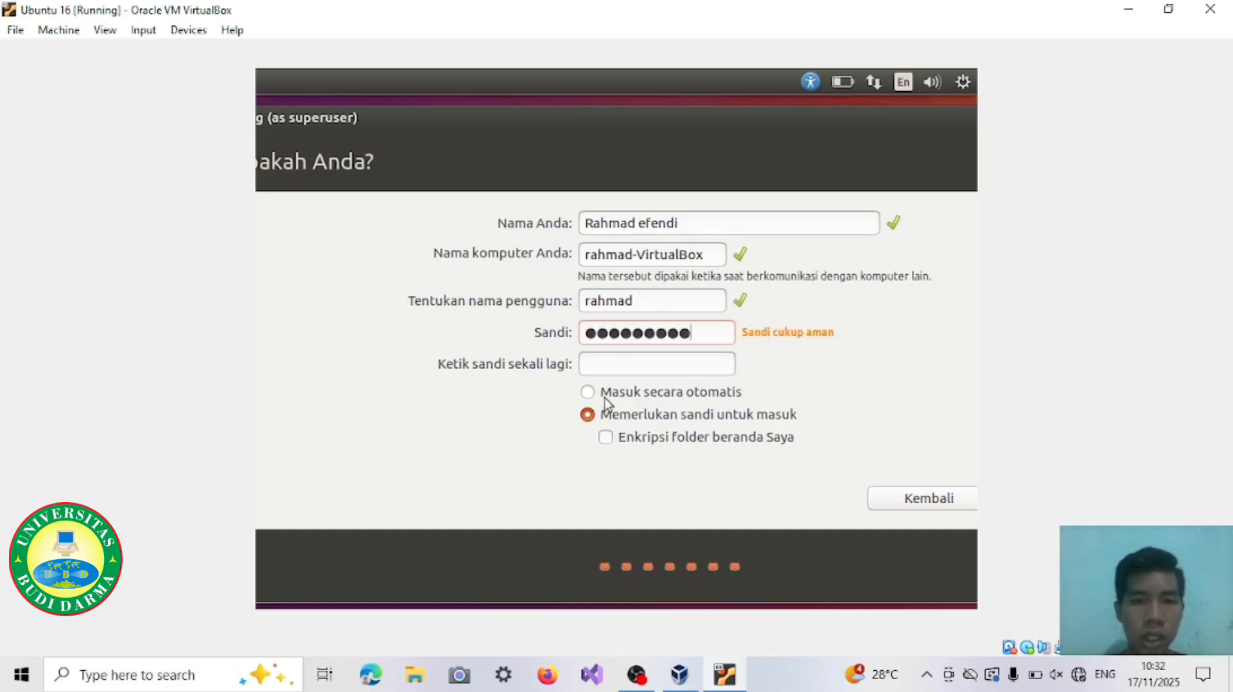
{"action": "left_click", "coordinate": [631, 361]}
{"action": "type", "text": "******"}
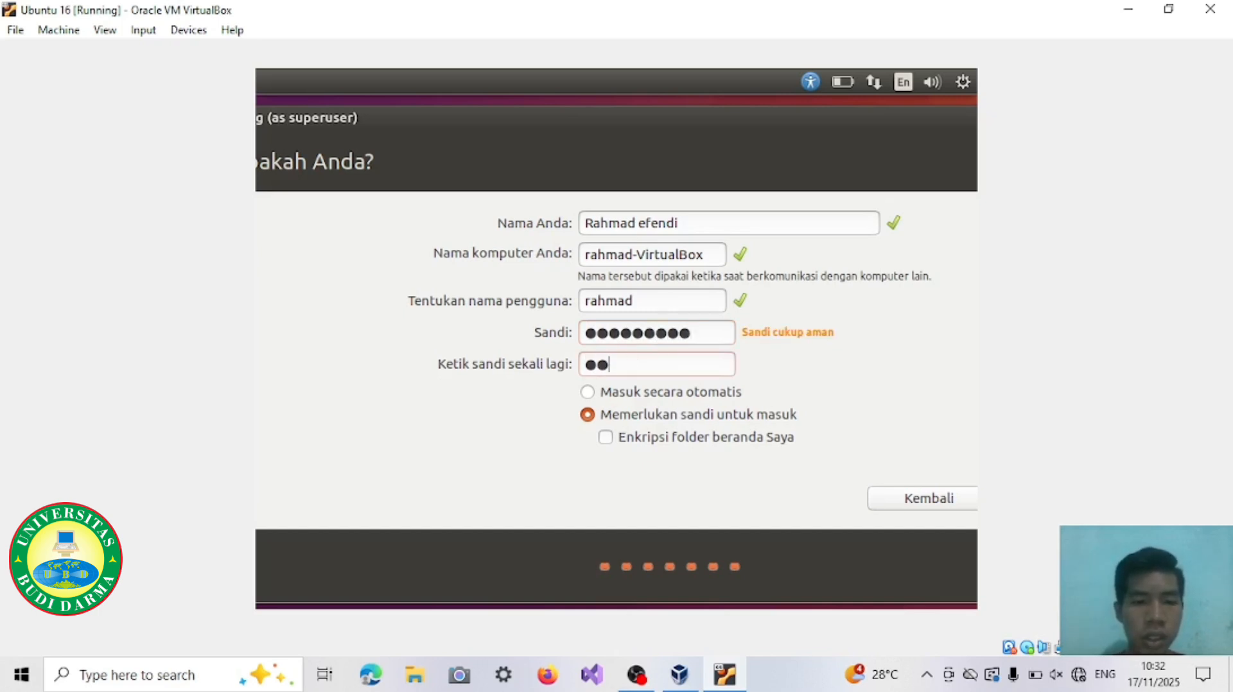
{"action": "type", "text": "****"}
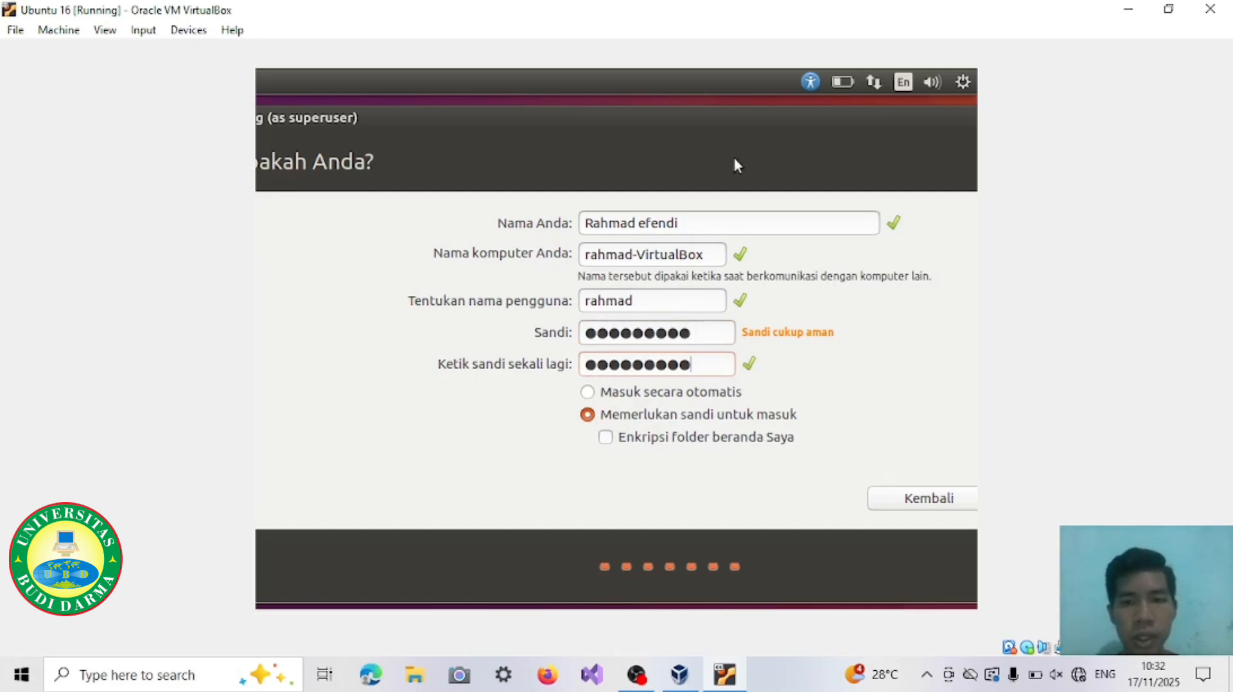
{"action": "left_click_drag", "start_coordinate": [696, 123], "coordinate": [607, 120]}
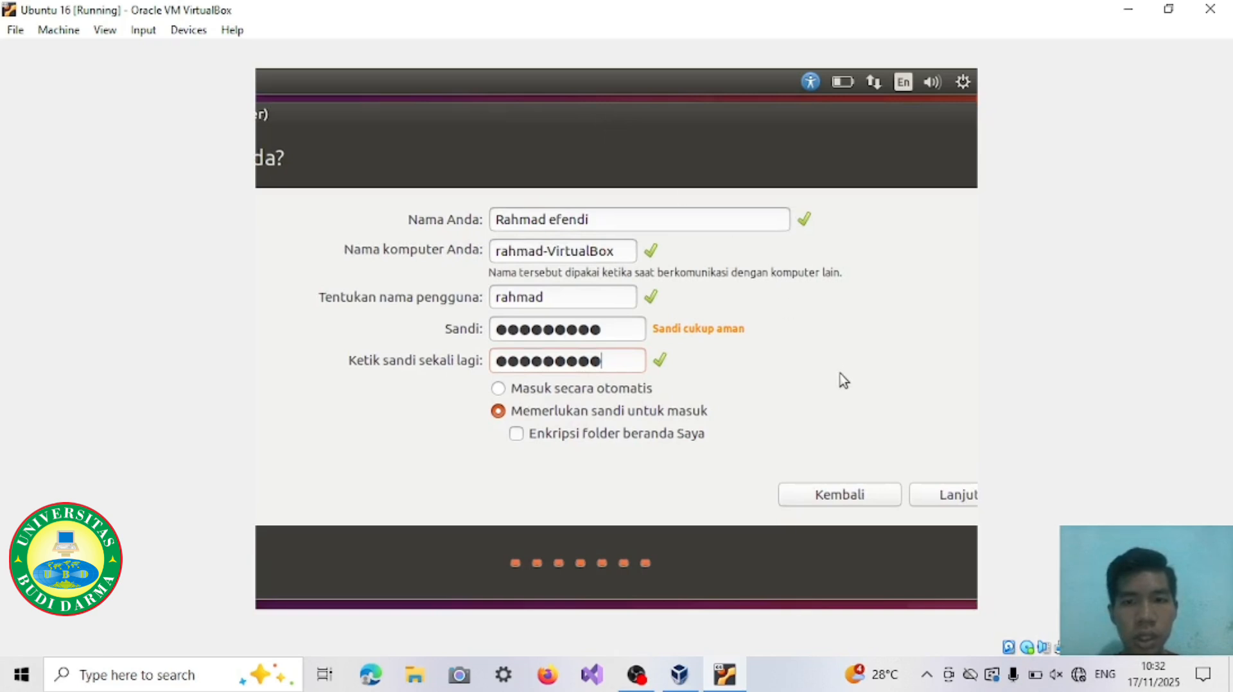
{"action": "left_click", "coordinate": [938, 495]}
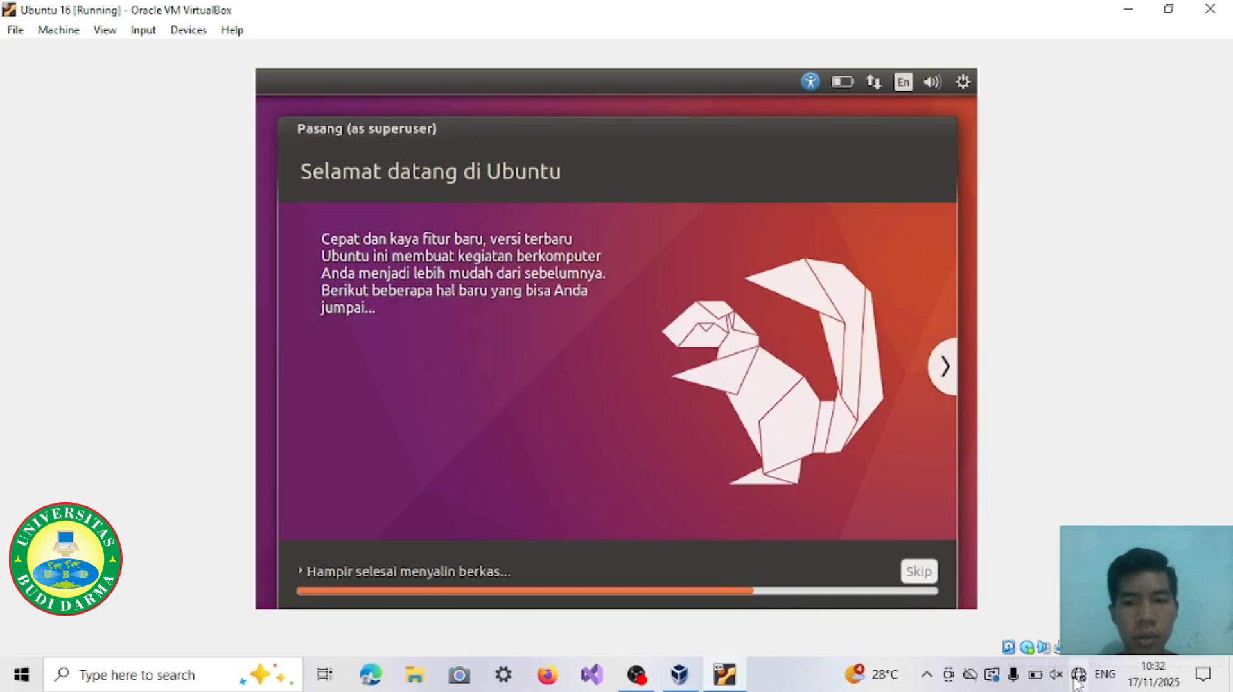
Step: Turn on the host computer's Wi-Fi and connect to the Punyawak network while the Ubuntu installation runs
{"action": "left_click", "coordinate": [1077, 678]}
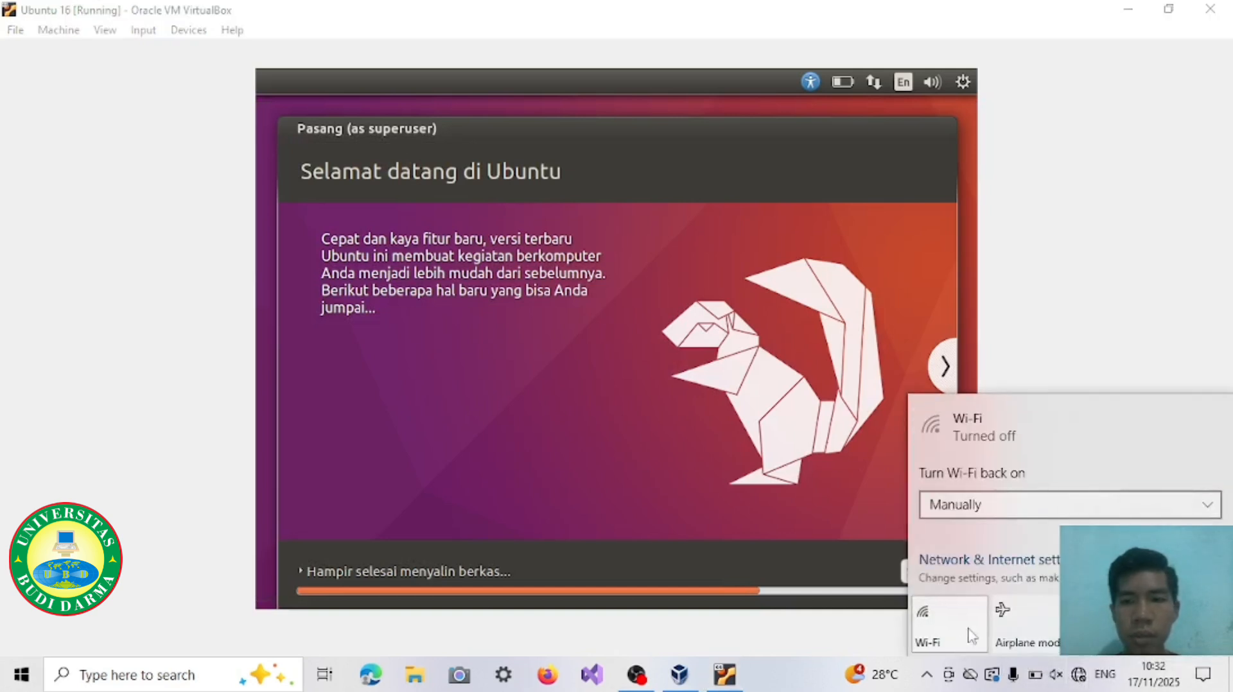
{"action": "left_click", "coordinate": [931, 636]}
{"action": "left_click", "coordinate": [1018, 180]}
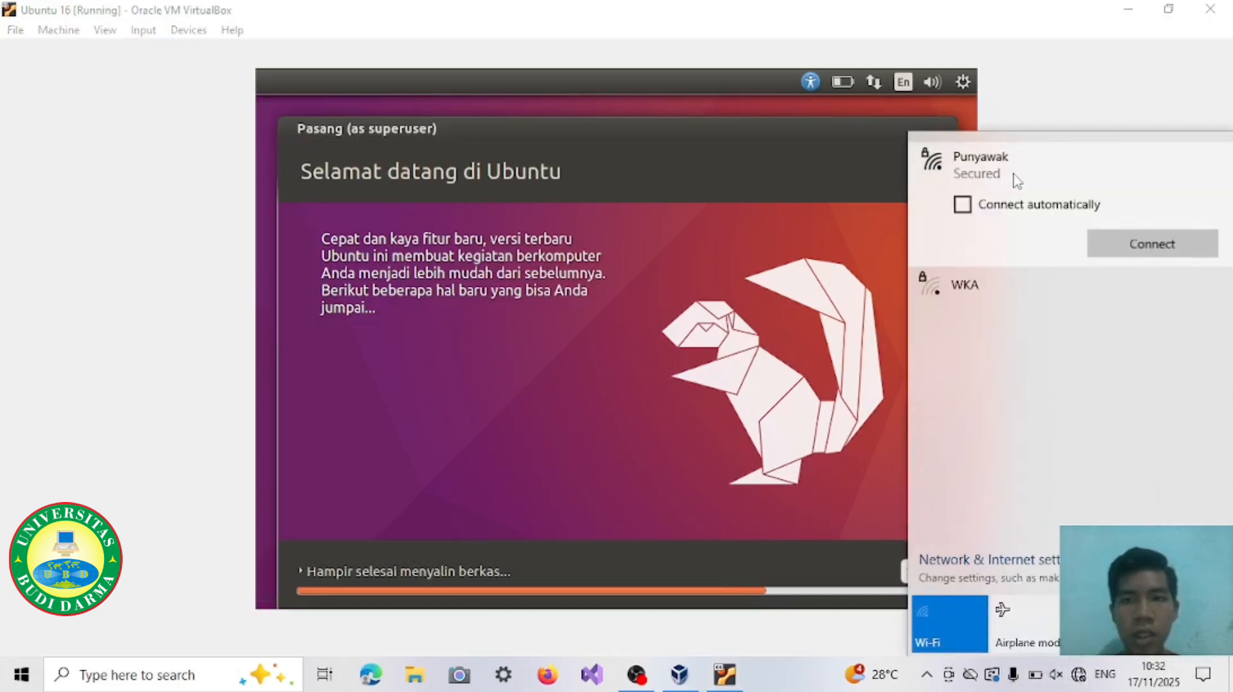
{"action": "left_click", "coordinate": [1137, 257]}
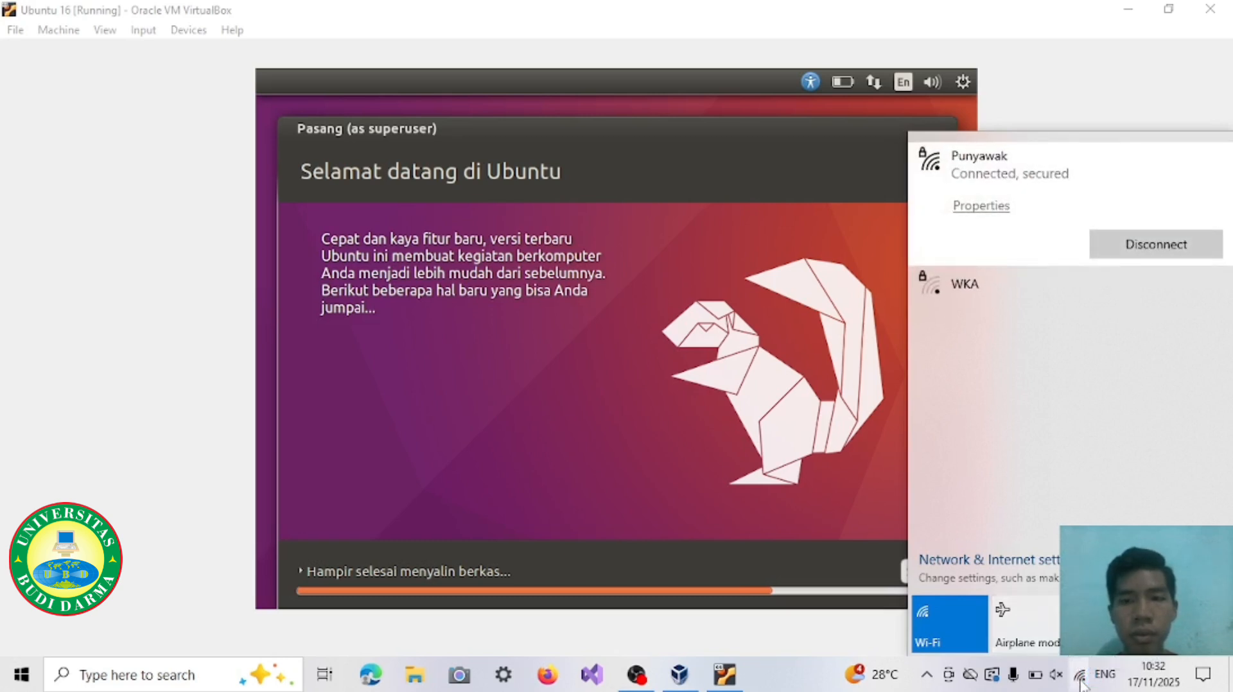
{"action": "left_click", "coordinate": [1080, 678]}
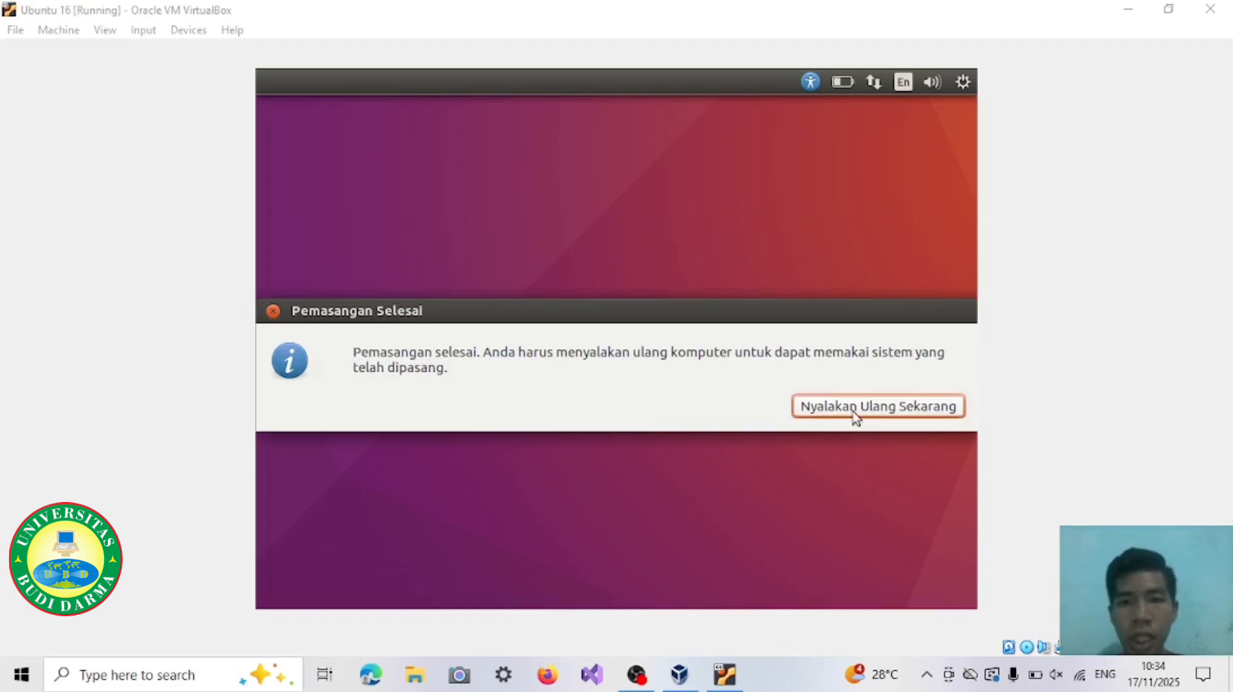
Step: Restart the virtual machine from the finished installer, continue past the installation medium prompt, and dismiss the mouse integration notice
{"action": "left_click", "coordinate": [872, 409]}
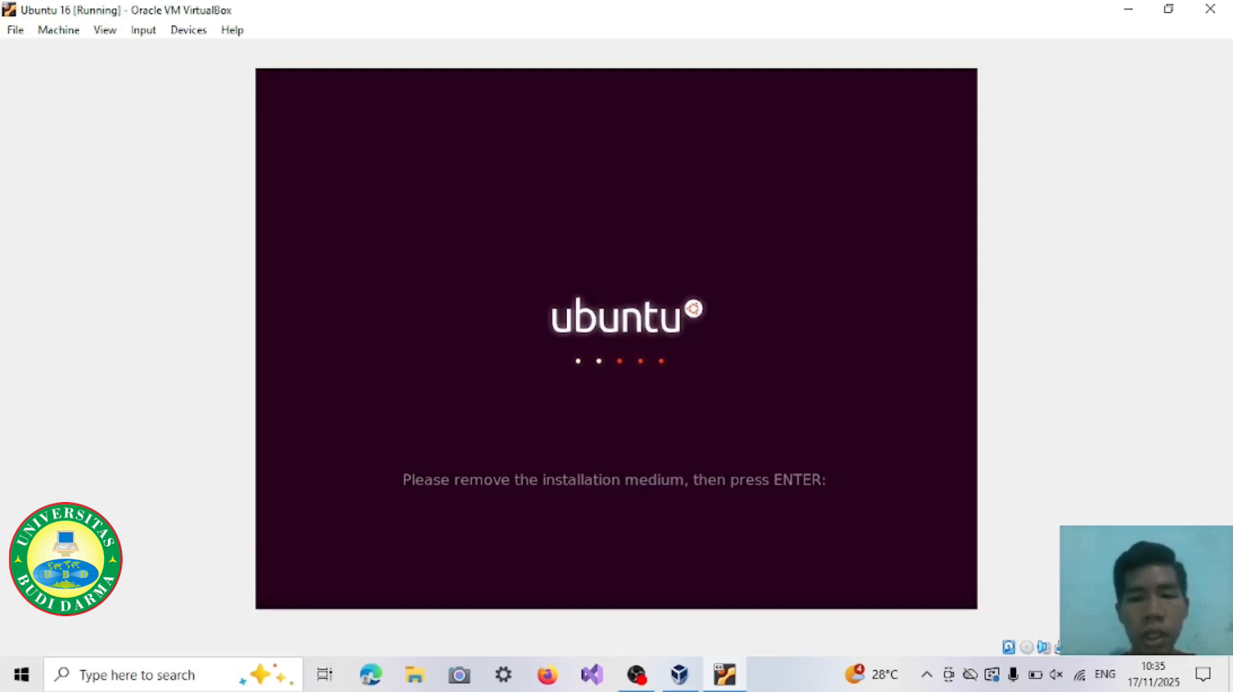
{"action": "key", "text": "Return"}
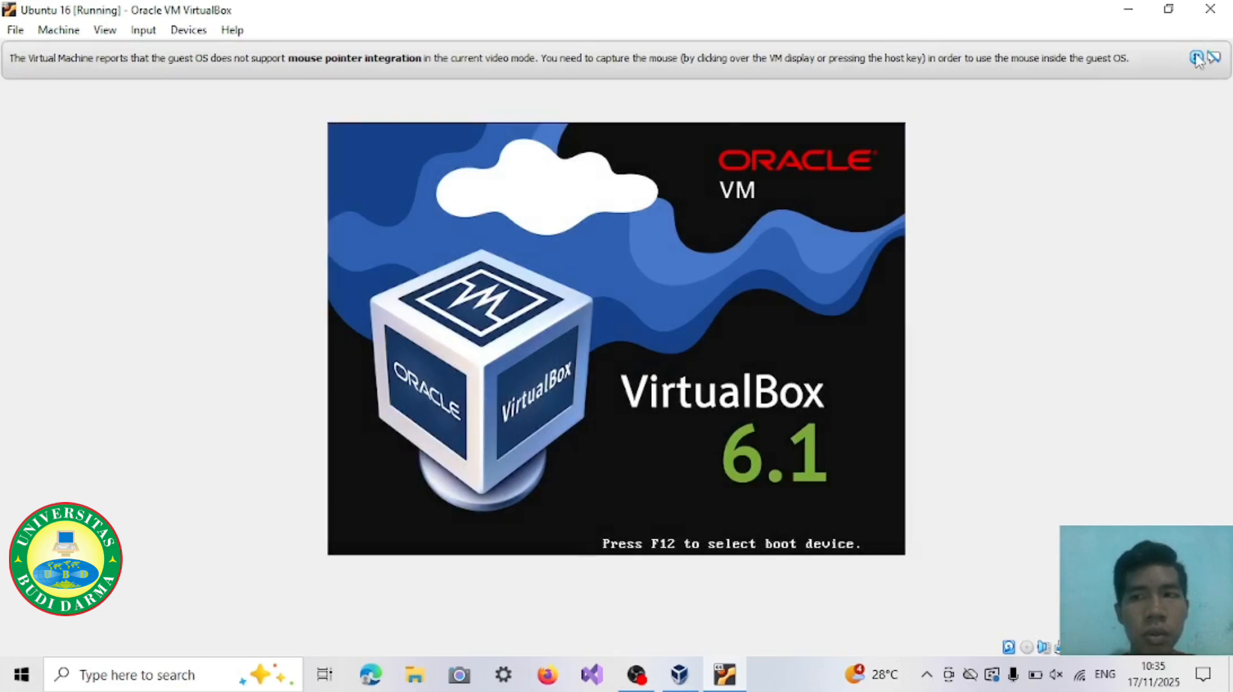
{"action": "left_click", "coordinate": [1197, 59]}
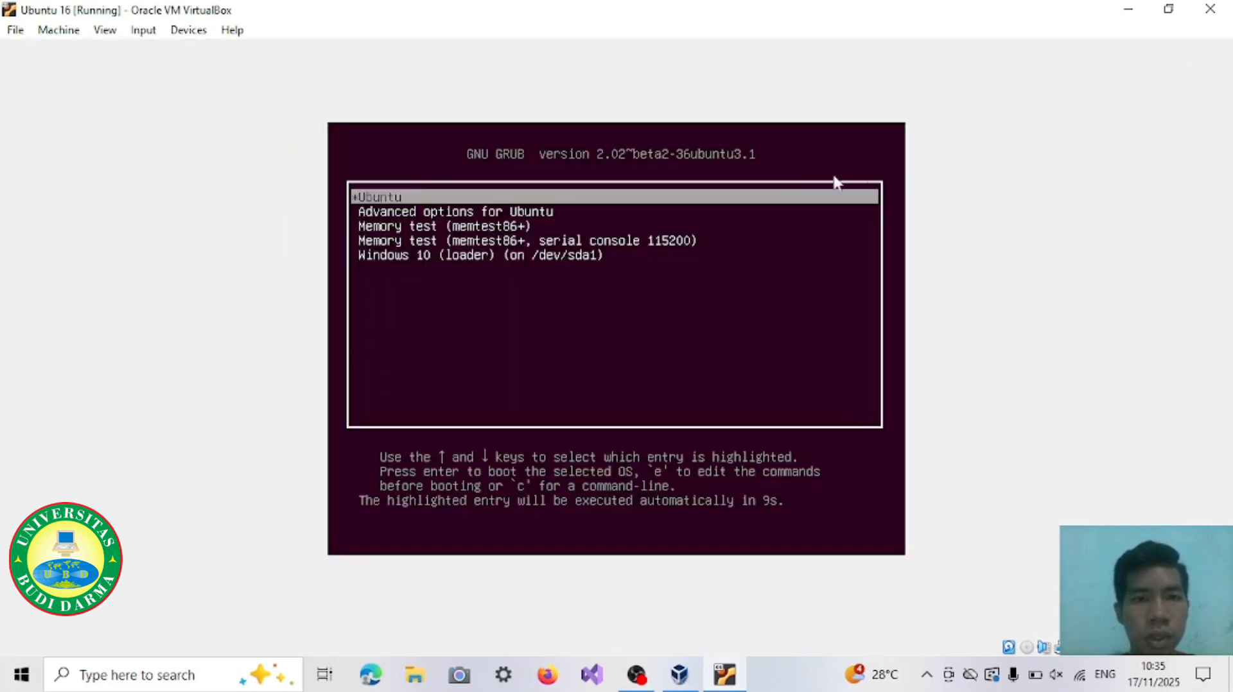
Step: Boot the Ubuntu entry from the GRUB menu, declining mouse capture and dismissing the pointer integration notice
{"action": "left_click", "coordinate": [669, 201]}
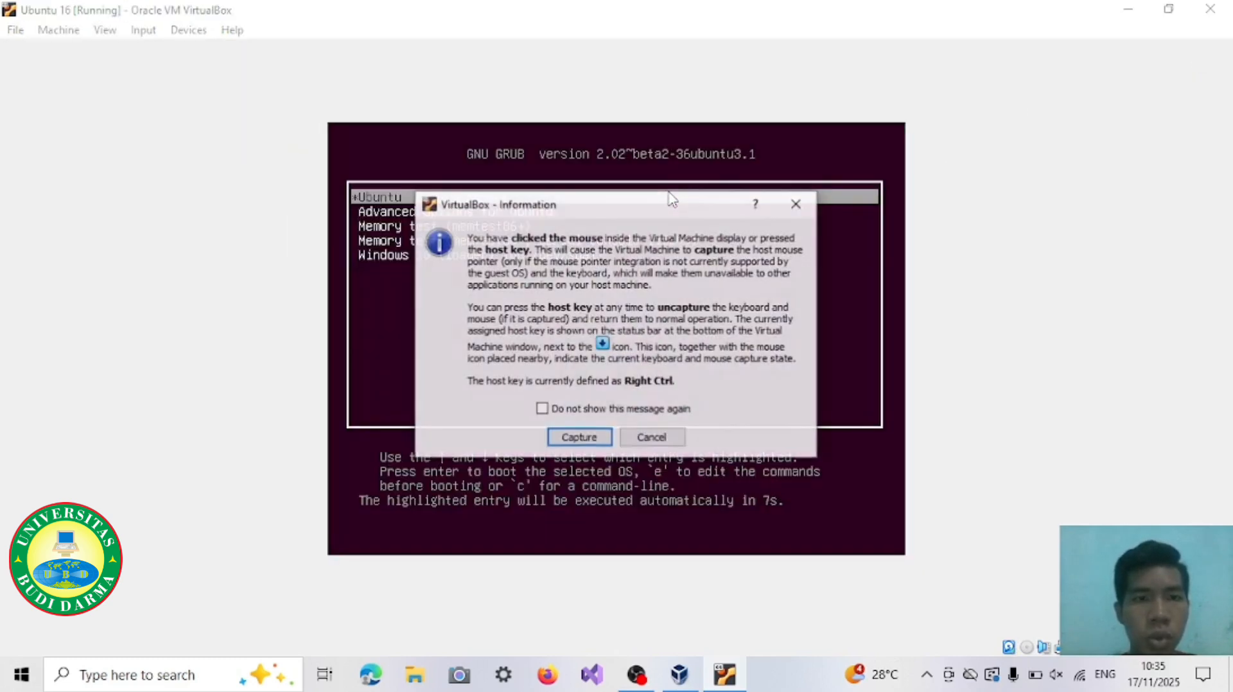
{"action": "left_click", "coordinate": [797, 203]}
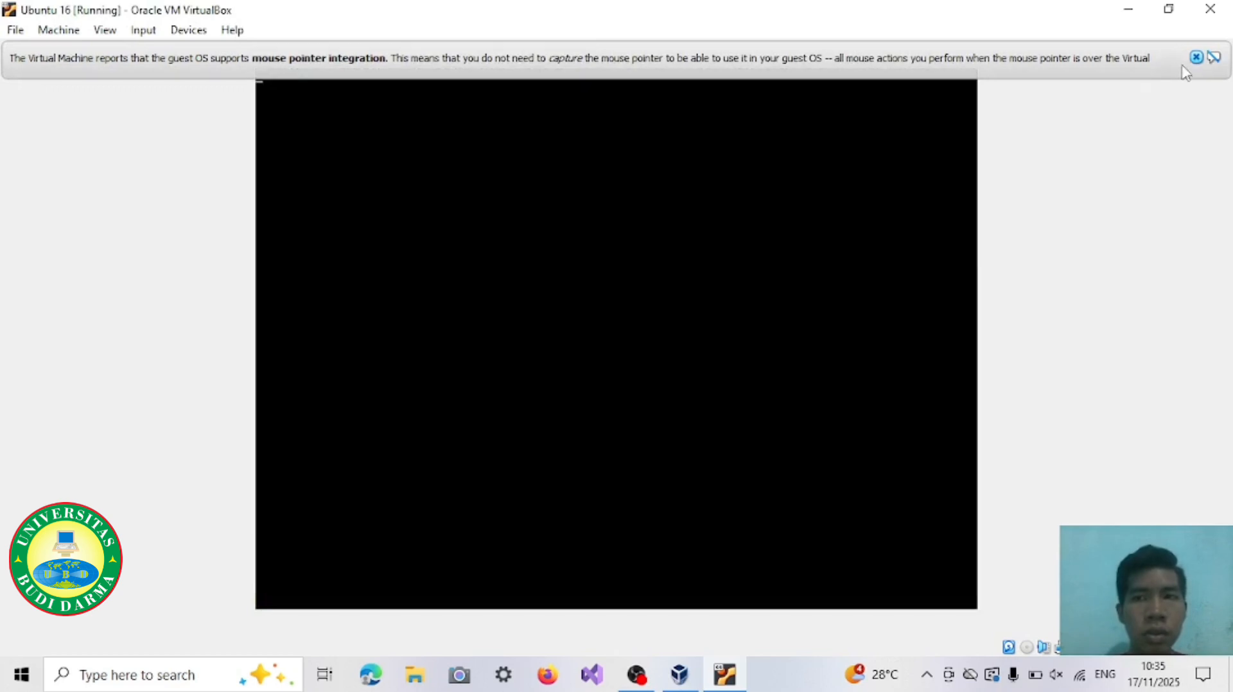
{"action": "left_click", "coordinate": [1195, 57]}
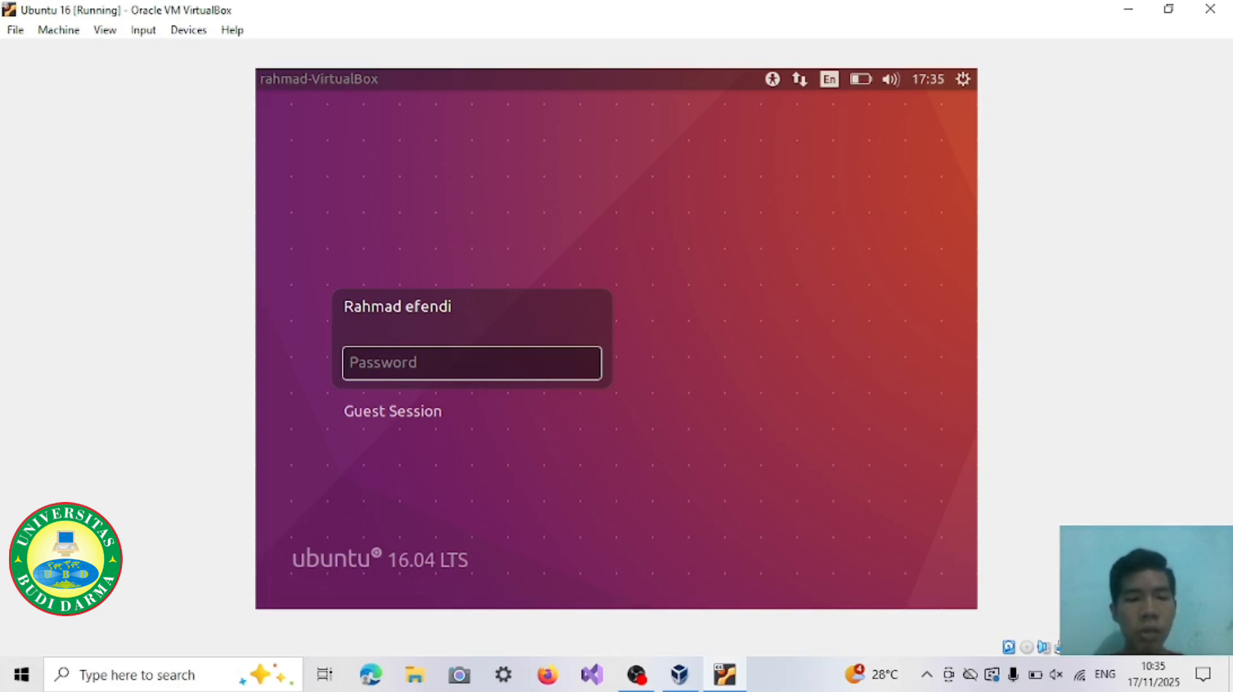
Step: Enter the account password and log in to the Ubuntu desktop
{"action": "type", "text": "••••••••••"}
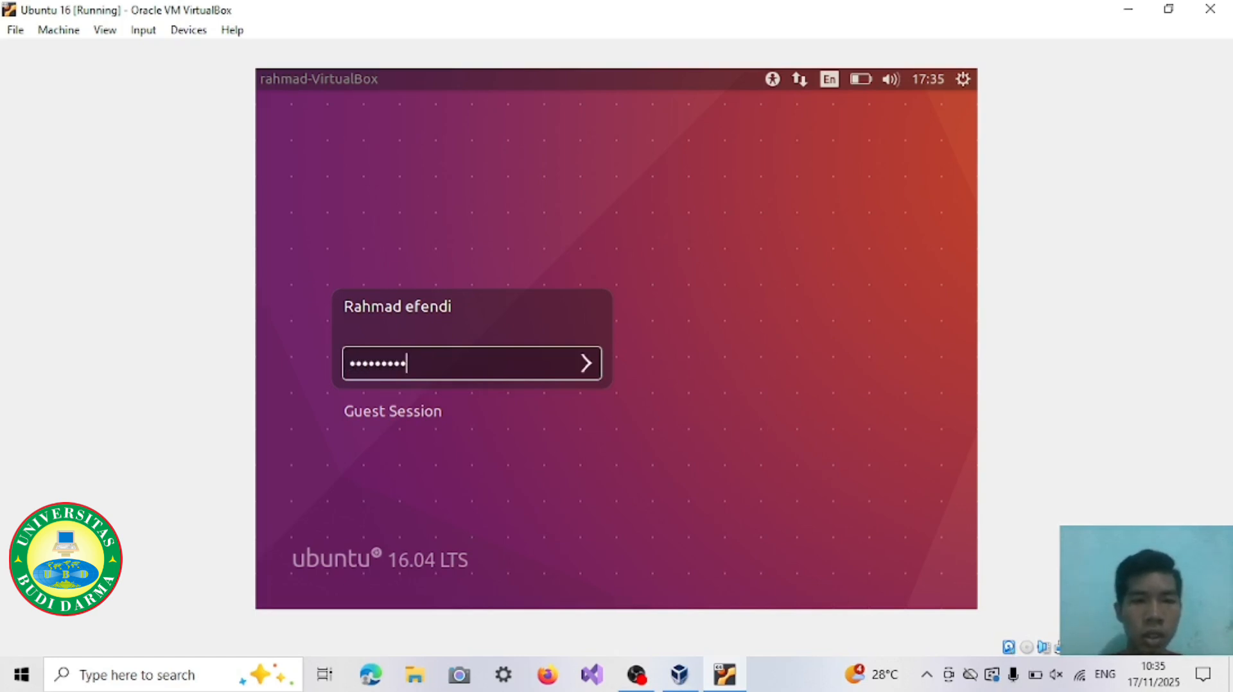
{"action": "key", "text": "Return"}
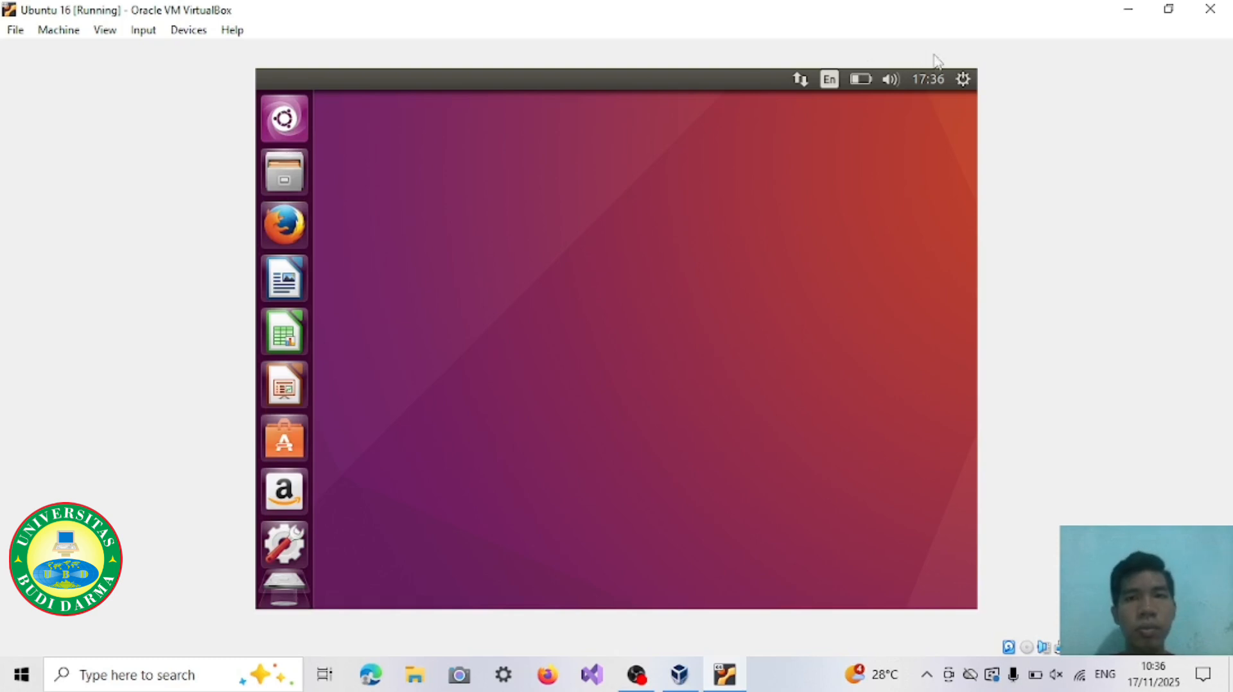
Step: Shut down Ubuntu from the desktop session and confirm powering off the machine
{"action": "left_click", "coordinate": [961, 79]}
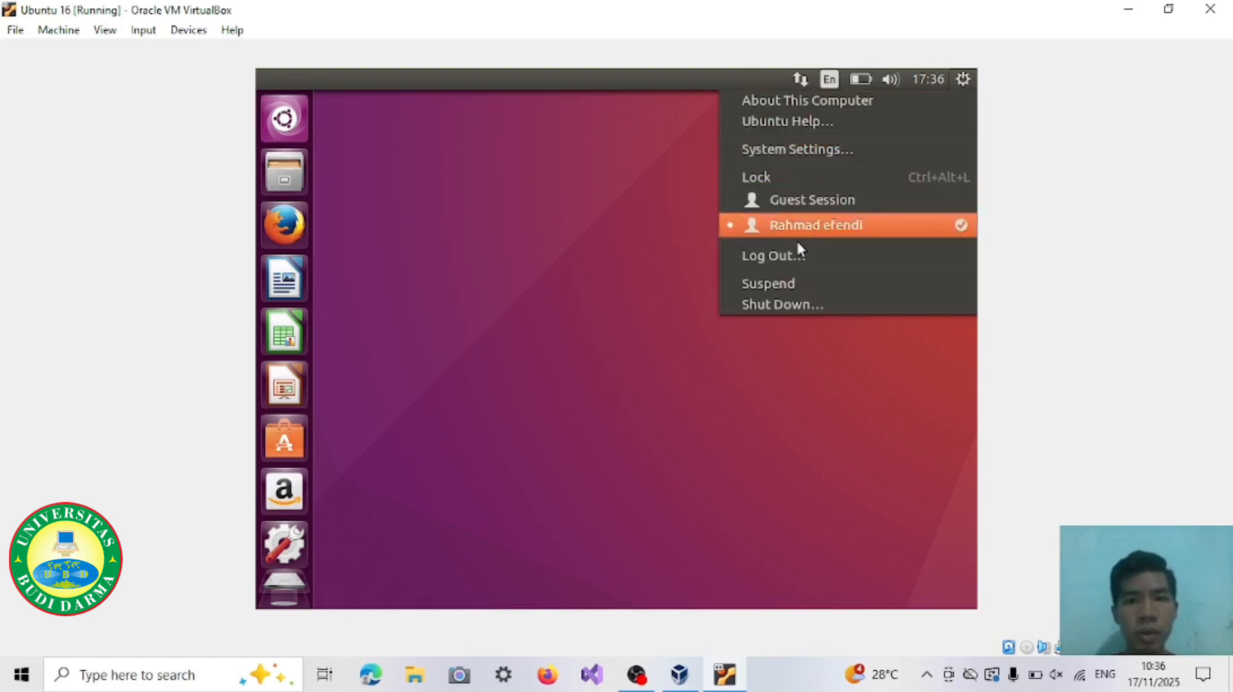
{"action": "left_click", "coordinate": [787, 305]}
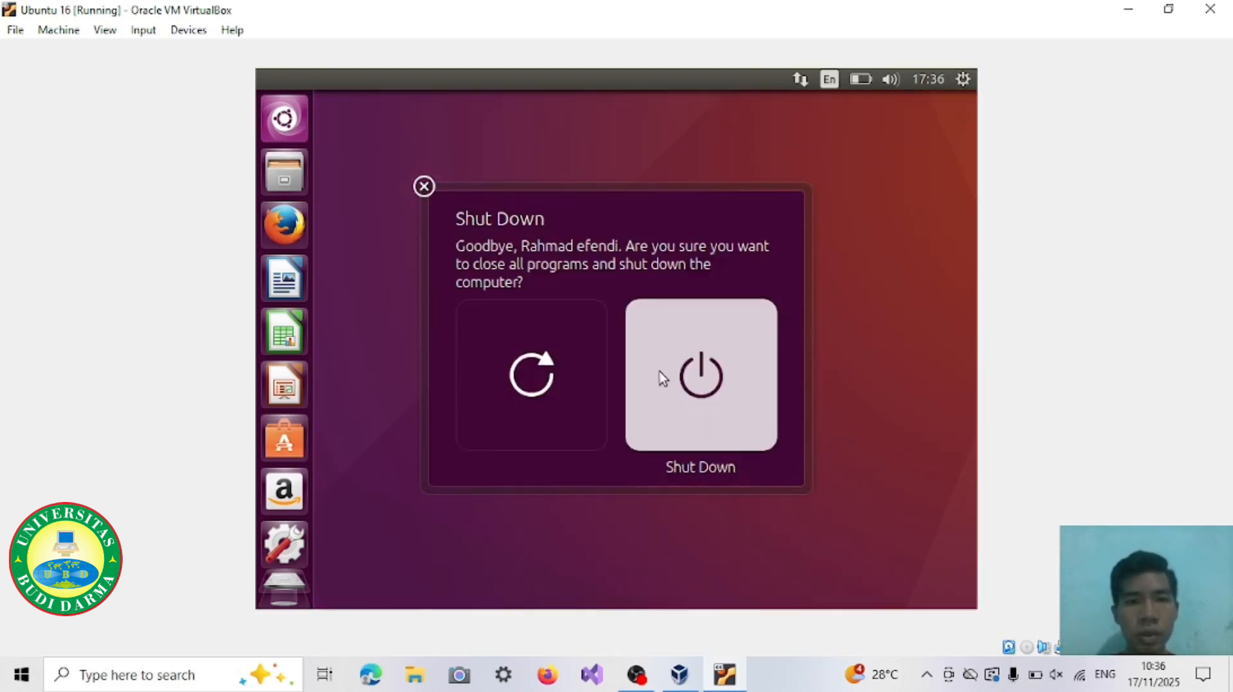
{"action": "left_click", "coordinate": [685, 381]}
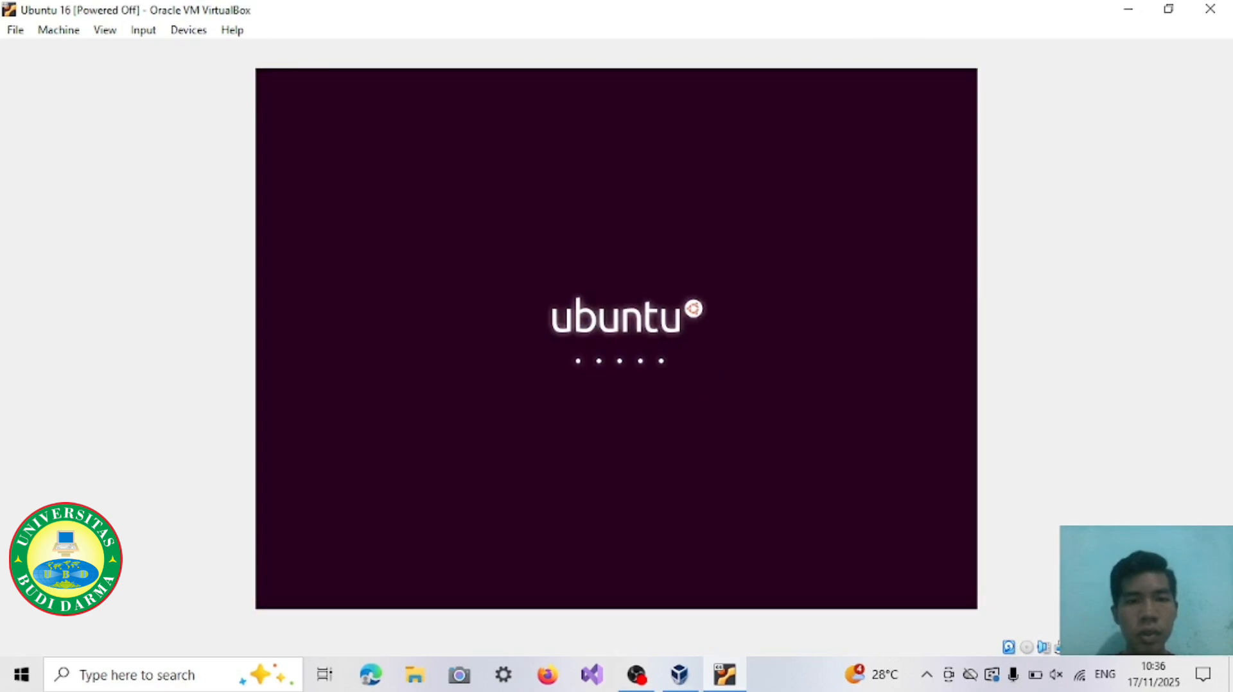